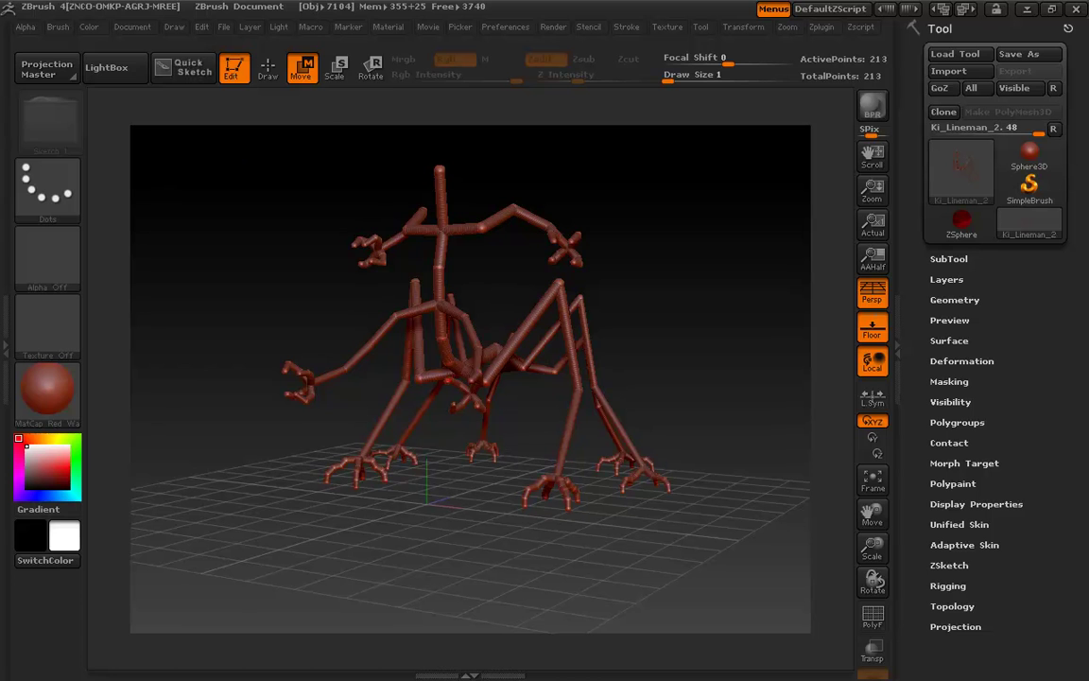
Switch to the browser and examine the leg anatomy in the Ki Lineman reference drawing, and return to ZBrush
{"action": "left_click_drag", "start_coordinate": [0, 94], "coordinate": [519, 27]}
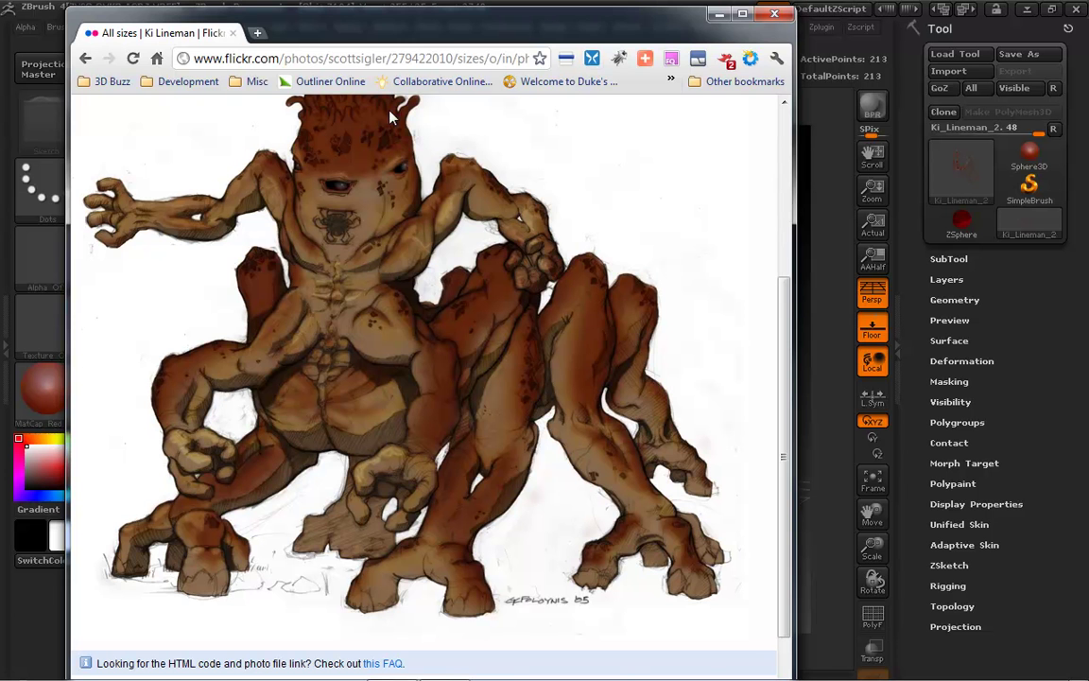
{"action": "left_click_drag", "start_coordinate": [657, 37], "coordinate": [0, 123]}
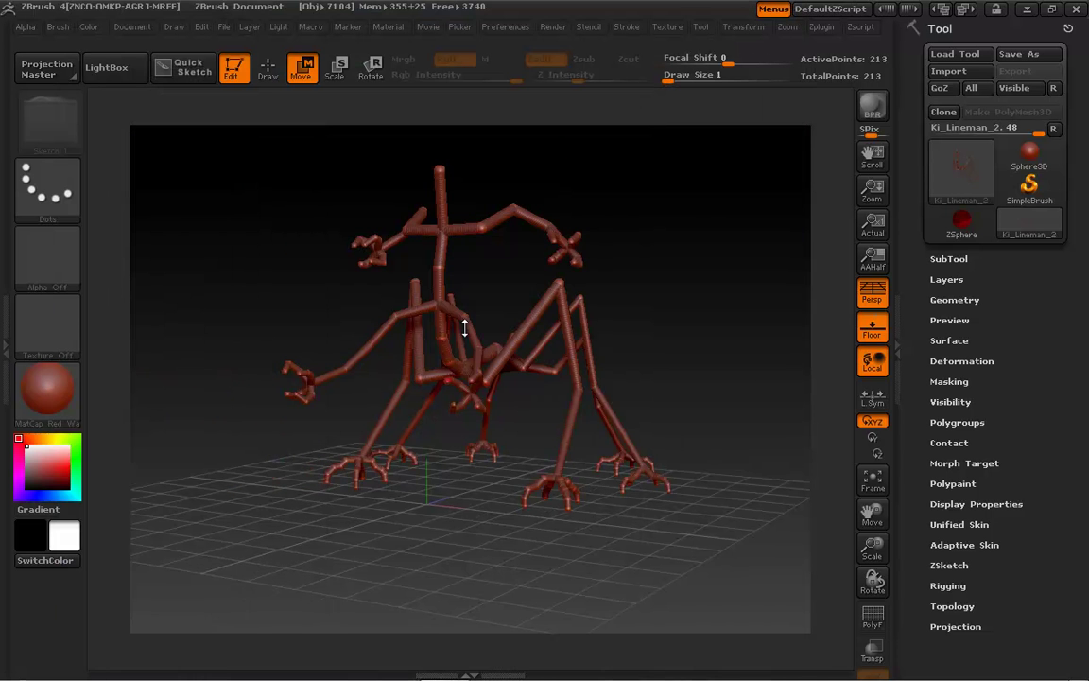
Insert two ZSpheres into the lower leg segment, one just below the knee and one about halfway down
{"action": "left_click_drag", "start_coordinate": [729, 361], "coordinate": [555, 462], "text": "alt"}
{"action": "left_click_drag", "start_coordinate": [533, 423], "coordinate": [522, 428], "text": "alt"}
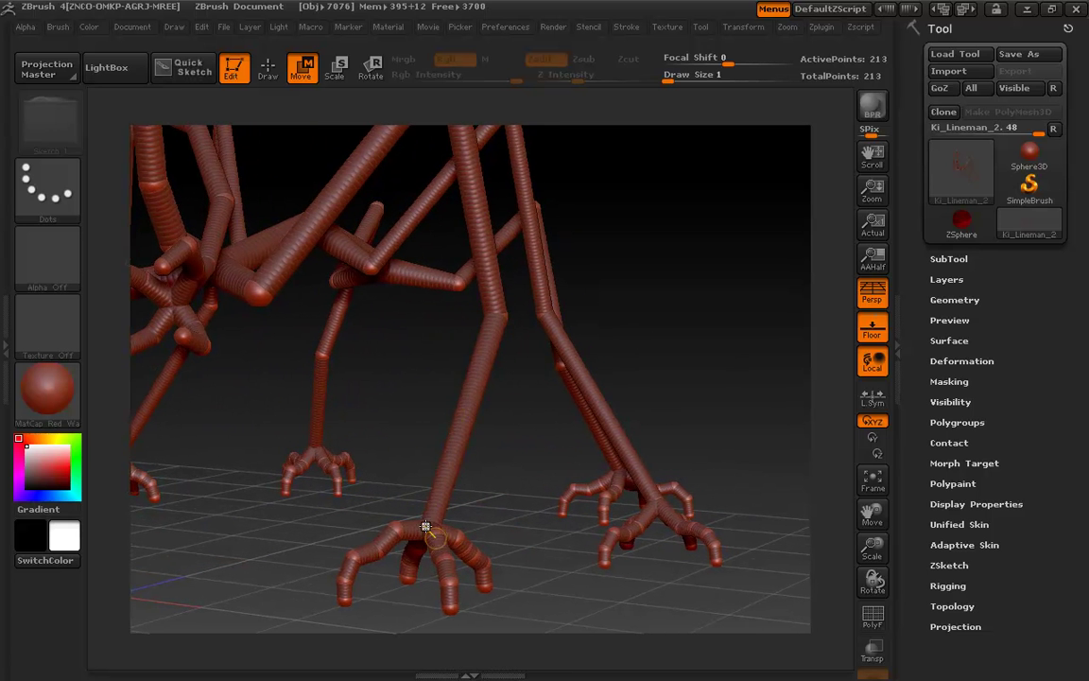
{"action": "left_click_drag", "start_coordinate": [465, 492], "coordinate": [652, 293]}
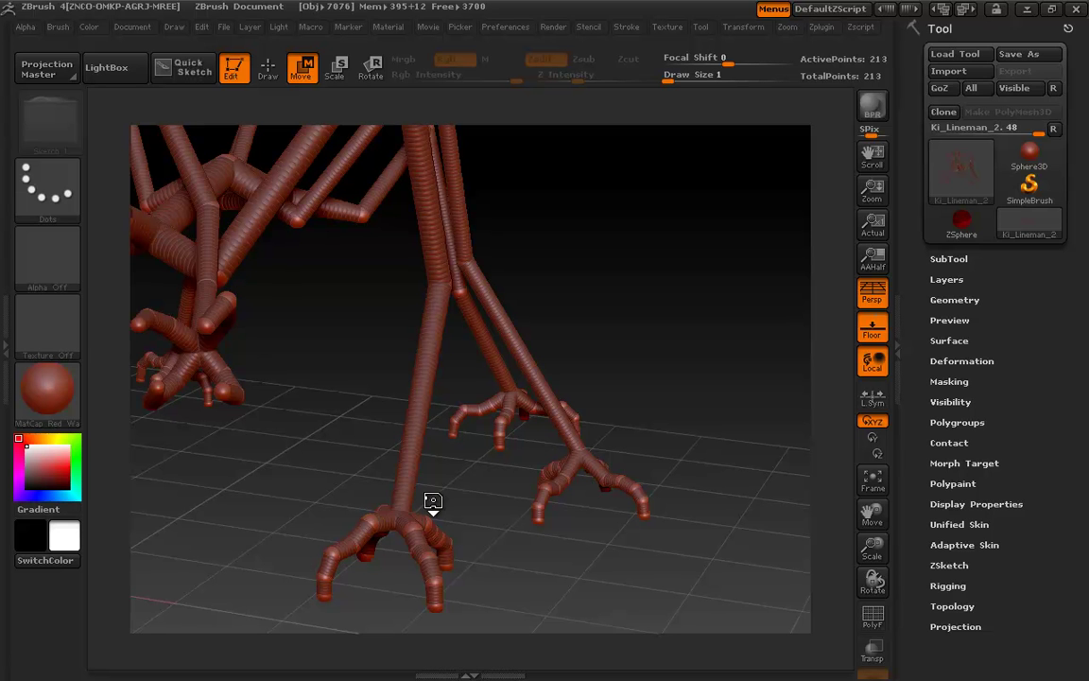
{"action": "left_click_drag", "start_coordinate": [609, 282], "coordinate": [455, 331]}
{"action": "key", "text": "q"}
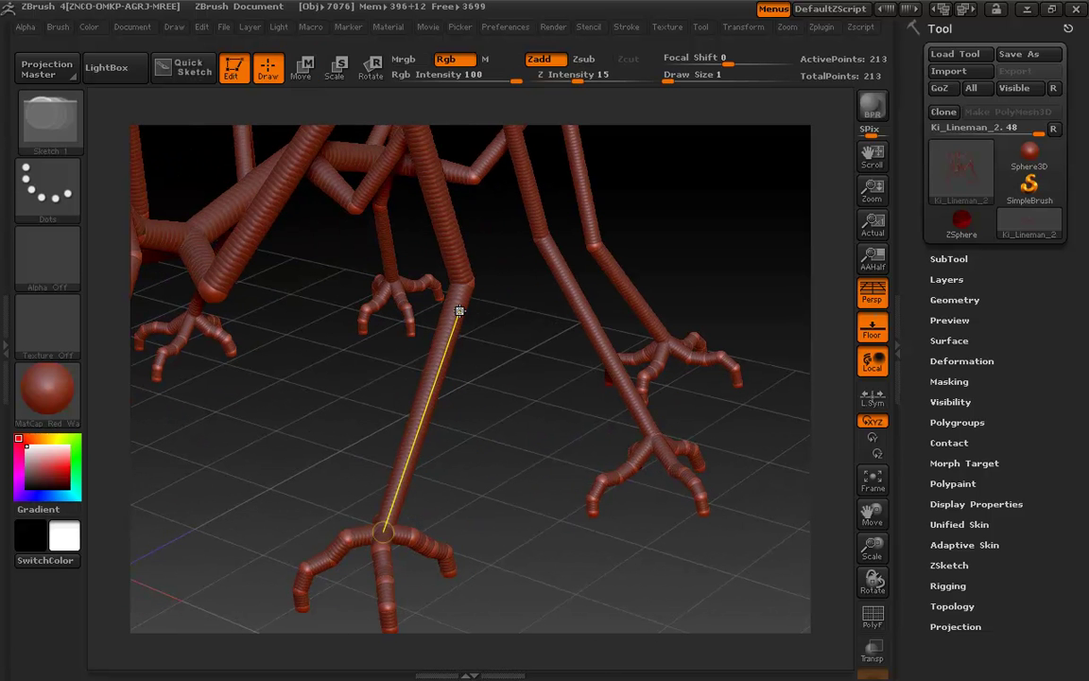
{"action": "left_click", "coordinate": [454, 313]}
{"action": "left_click", "coordinate": [412, 442]}
Move the sphere below the knee away from the leg and insert two more ZSpheres along the slanted segment beneath it
{"action": "left_click_drag", "start_coordinate": [478, 484], "coordinate": [506, 463]}
{"action": "key", "text": "w"}
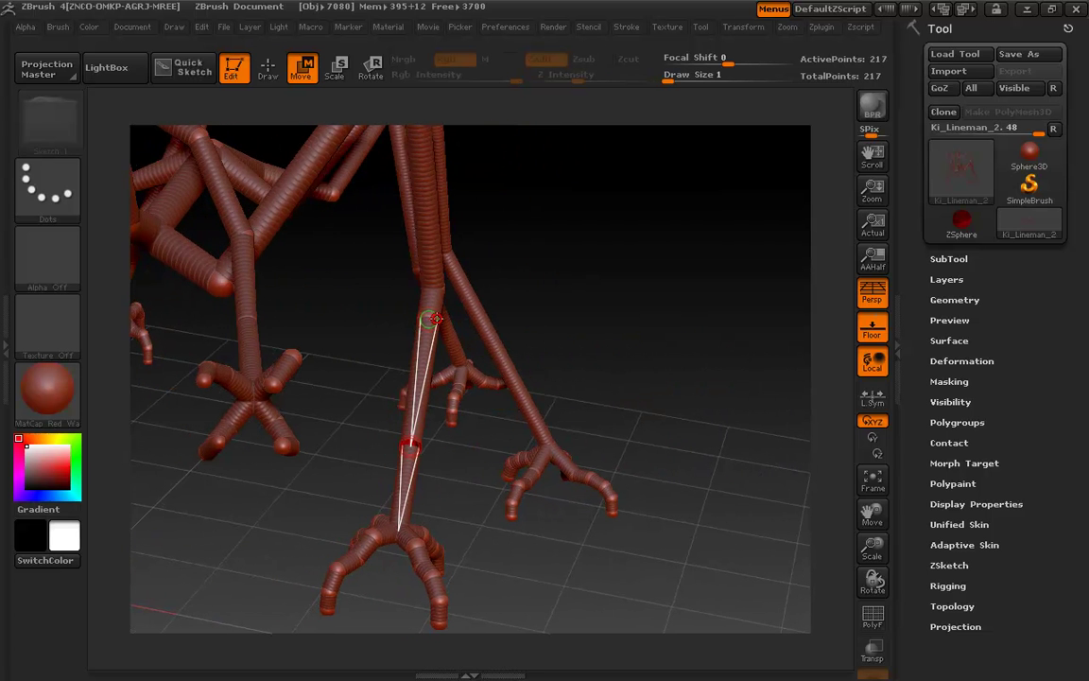
{"action": "left_click_drag", "start_coordinate": [430, 318], "coordinate": [479, 290]}
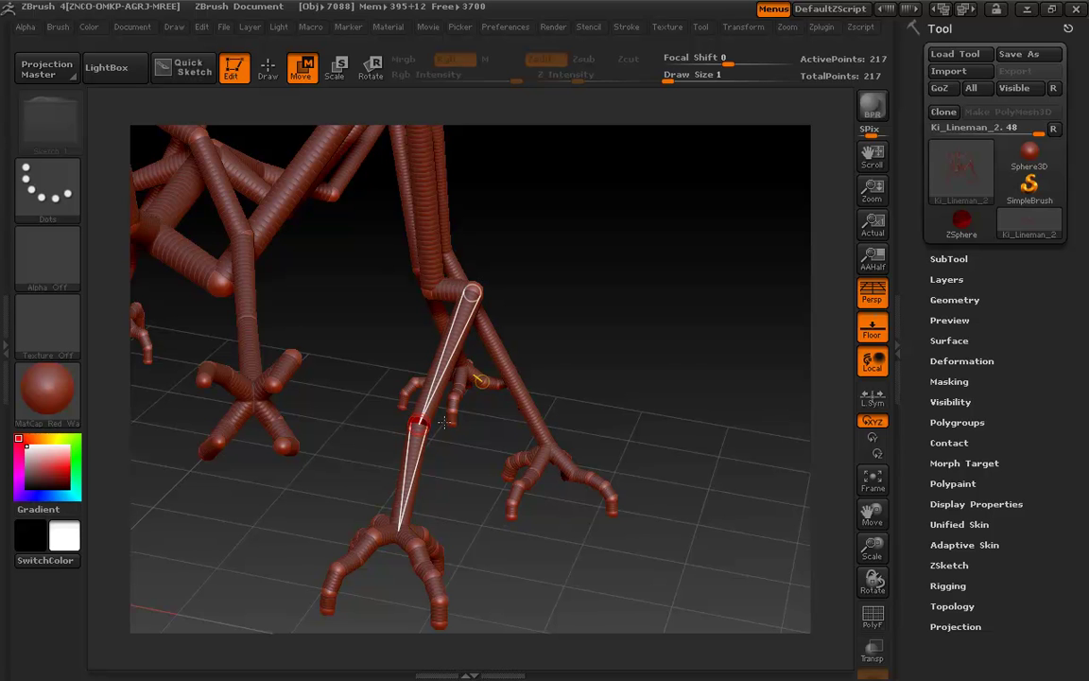
{"action": "key", "text": "q"}
{"action": "left_click", "coordinate": [437, 383]}
{"action": "left_click", "coordinate": [461, 334]}
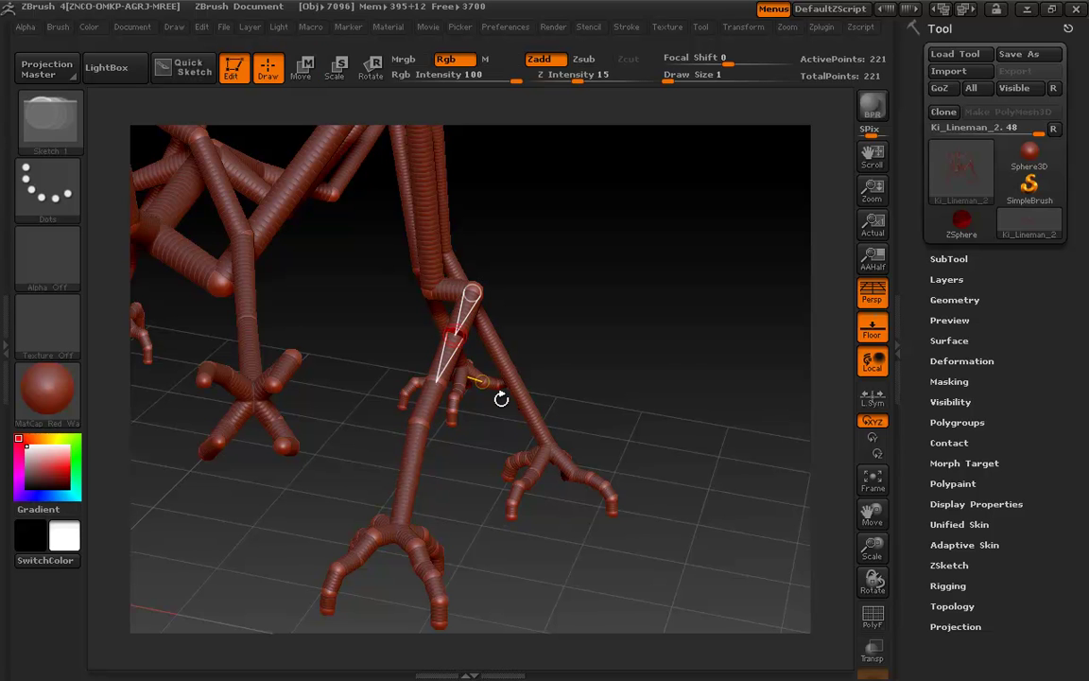
Reposition the new spheres so the first lower leg branch bows outward and meets a lower junction above the foot
{"action": "key", "text": "w"}
{"action": "left_click_drag", "start_coordinate": [441, 381], "coordinate": [448, 390]}
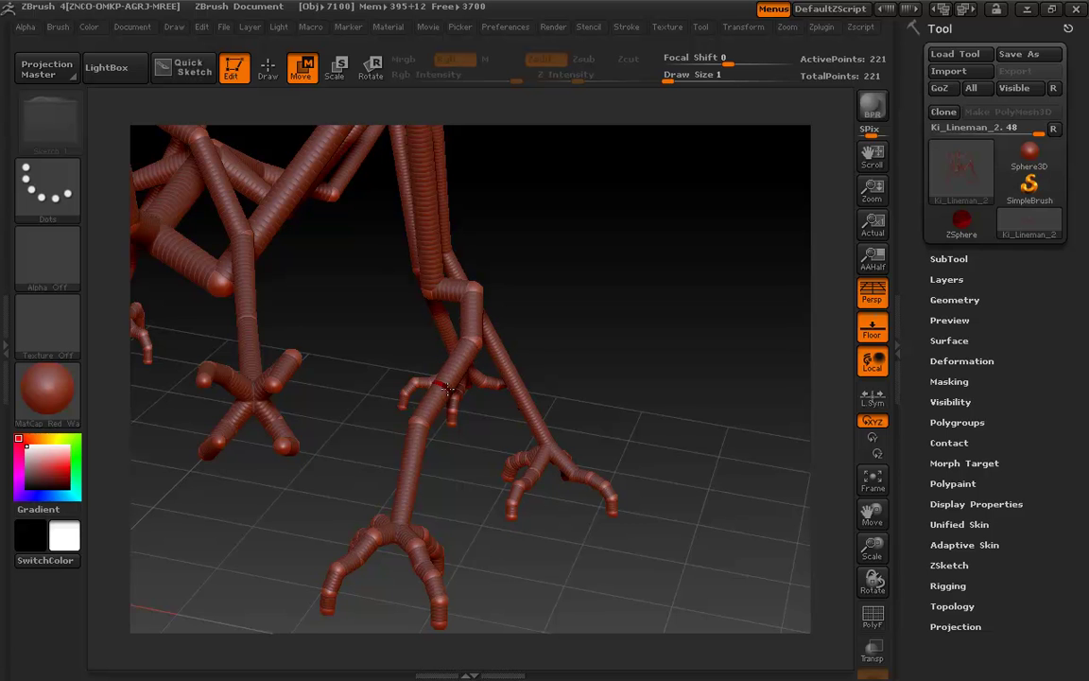
{"action": "left_click_drag", "start_coordinate": [420, 433], "coordinate": [415, 445]}
{"action": "key", "text": "ctrl+z"}
{"action": "left_click_drag", "start_coordinate": [446, 392], "coordinate": [458, 404]}
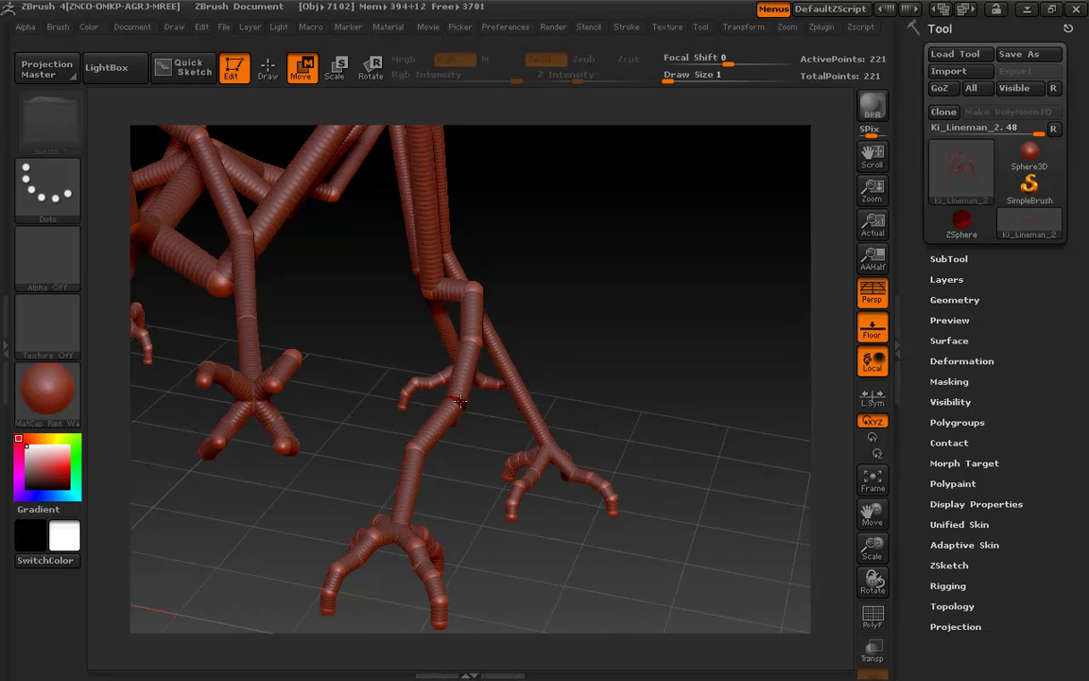
Refine the first branch's curve by slightly adjusting its top, middle and lower spheres
{"action": "left_click_drag", "start_coordinate": [548, 340], "coordinate": [423, 258]}
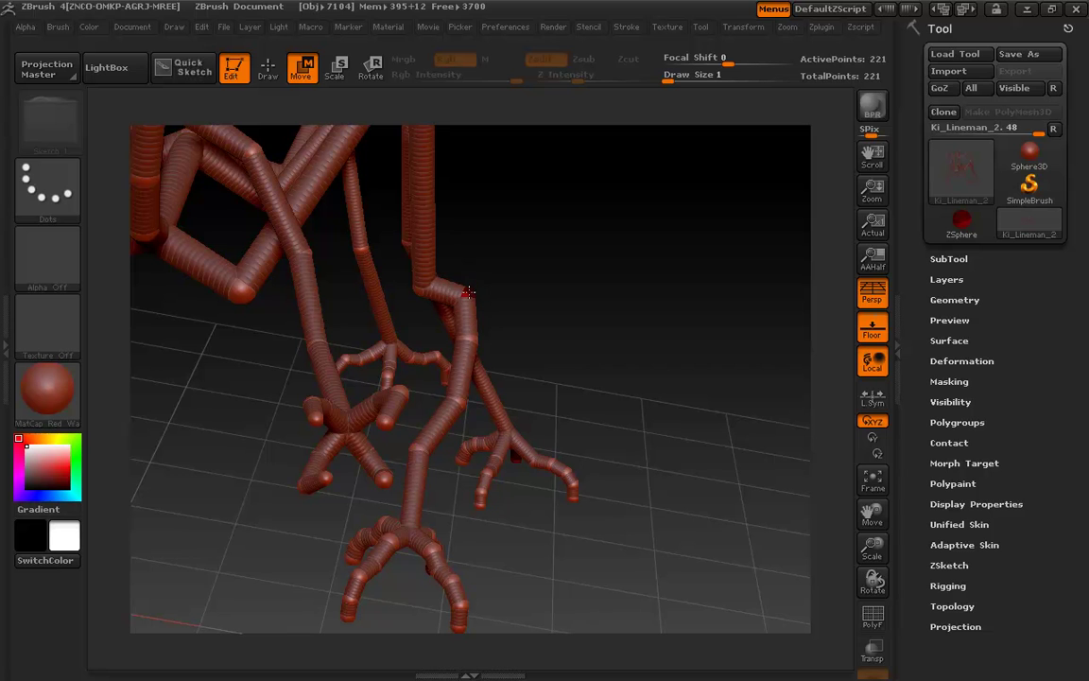
{"action": "left_click", "coordinate": [468, 292]}
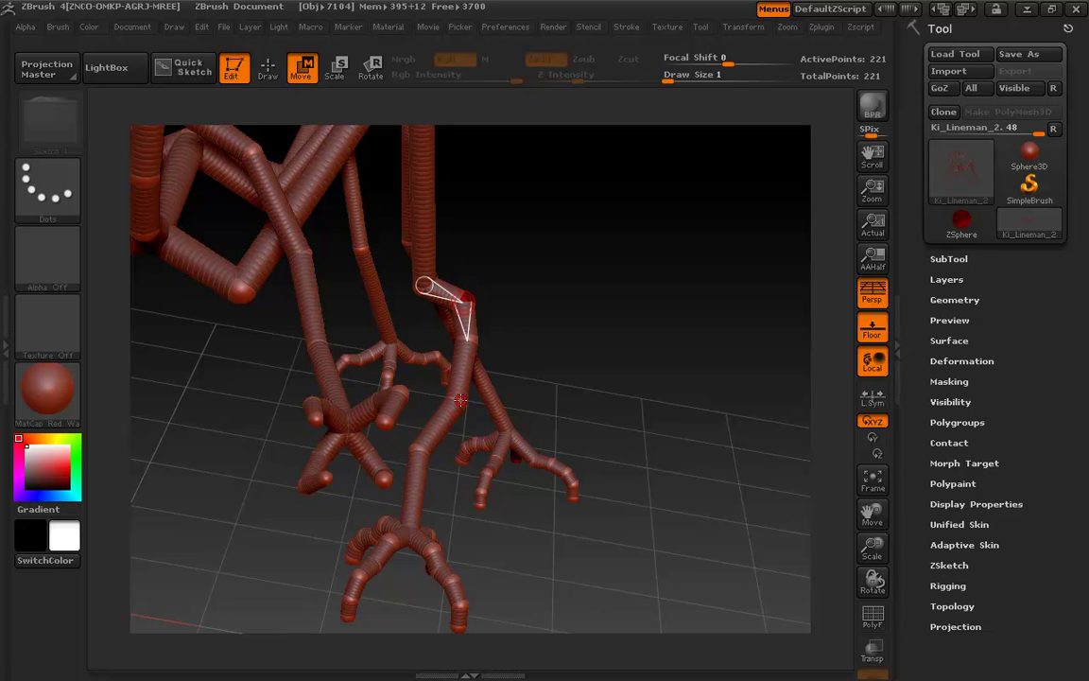
{"action": "left_click_drag", "start_coordinate": [460, 400], "coordinate": [456, 416]}
{"action": "left_click_drag", "start_coordinate": [472, 343], "coordinate": [472, 345]}
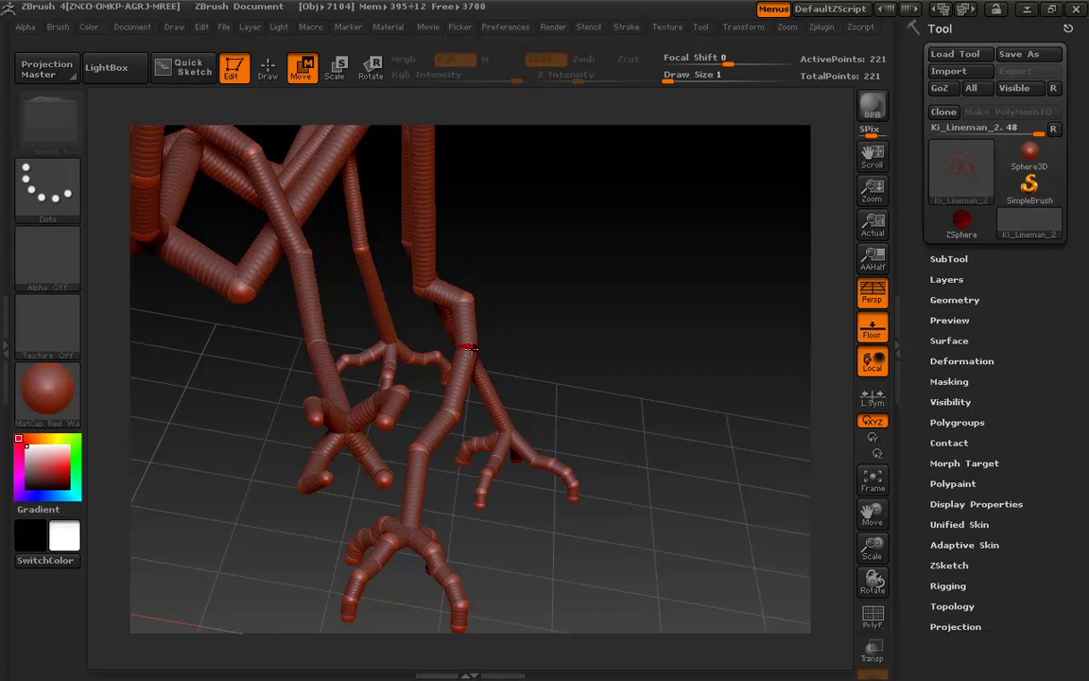
Add a new ZSphere at the knee and move it down to the first branch's lower junction, starting a second branch
{"action": "left_click_drag", "start_coordinate": [575, 304], "coordinate": [619, 276]}
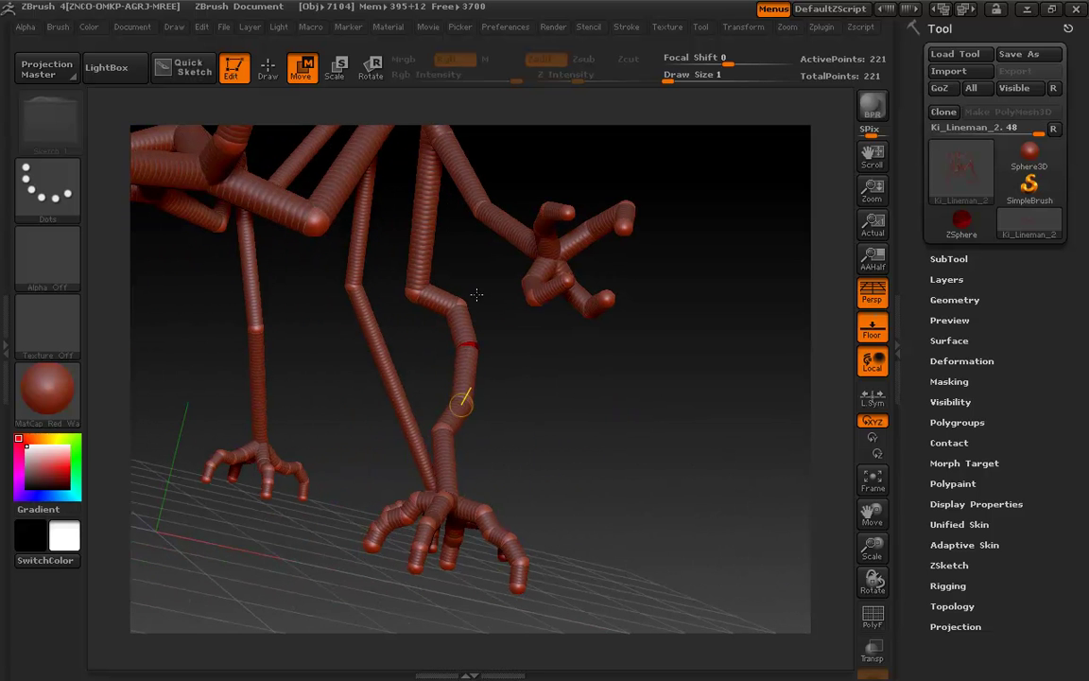
{"action": "key", "text": "q"}
{"action": "left_click_drag", "start_coordinate": [411, 293], "coordinate": [425, 306]}
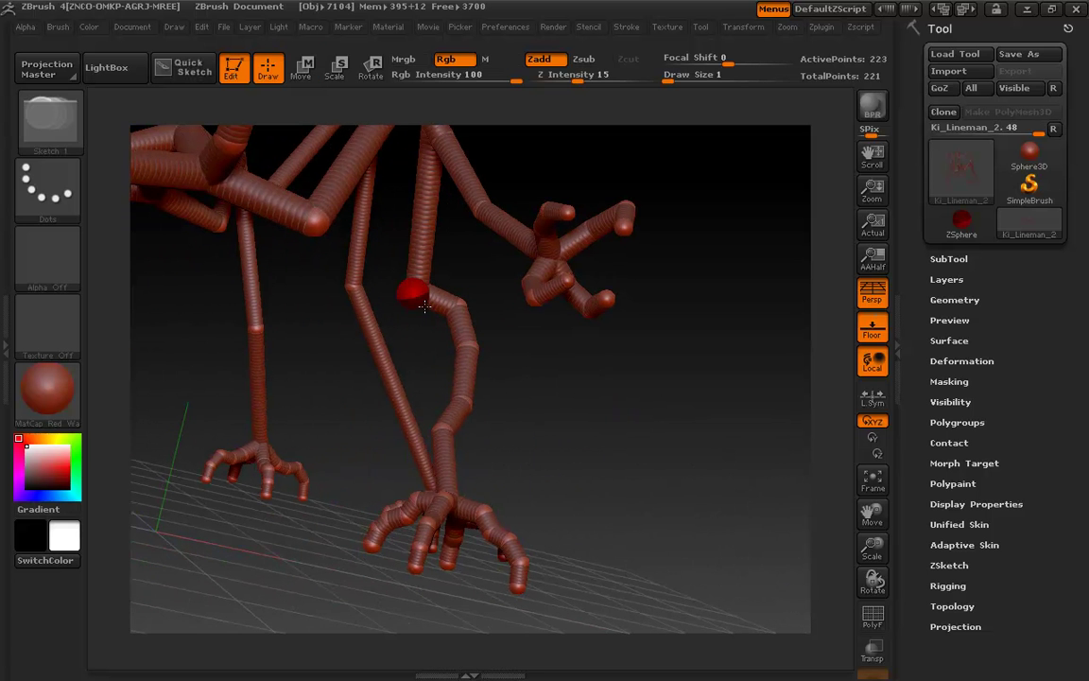
{"action": "left_click_drag", "start_coordinate": [567, 397], "coordinate": [630, 421]}
{"action": "key", "text": "w"}
{"action": "left_click_drag", "start_coordinate": [411, 296], "coordinate": [391, 454]}
{"action": "left_click_drag", "start_coordinate": [494, 548], "coordinate": [585, 485]}
{"action": "left_click_drag", "start_coordinate": [439, 445], "coordinate": [620, 511]}
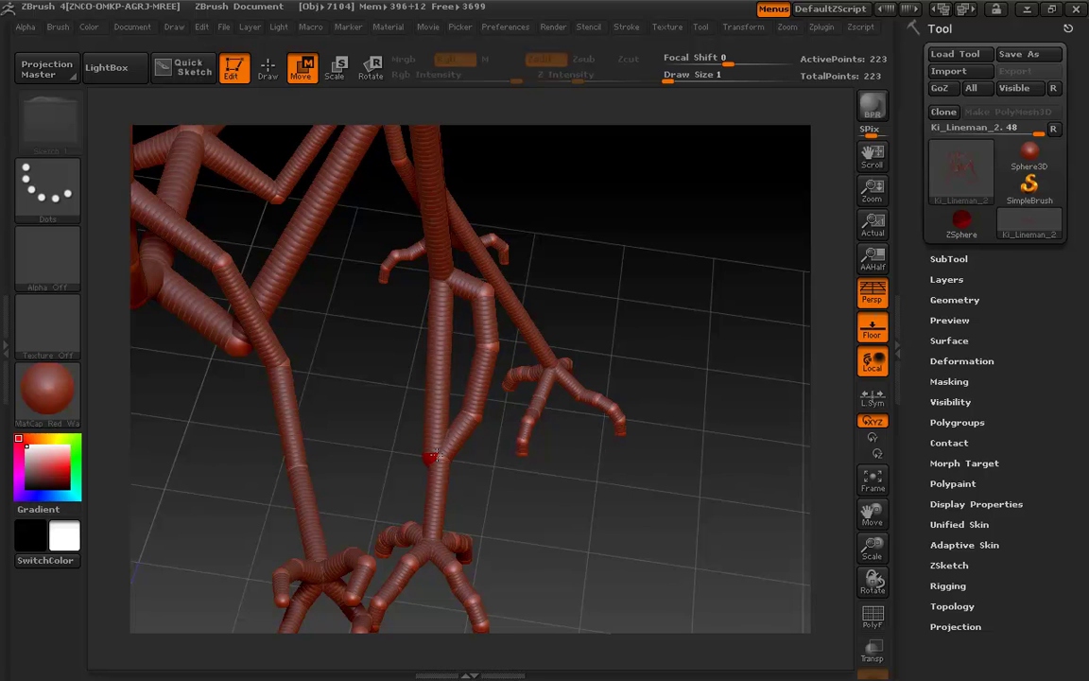
Insert three evenly spaced ZSpheres along the straight second branch between the knee and the junction
{"action": "key", "text": "e"}
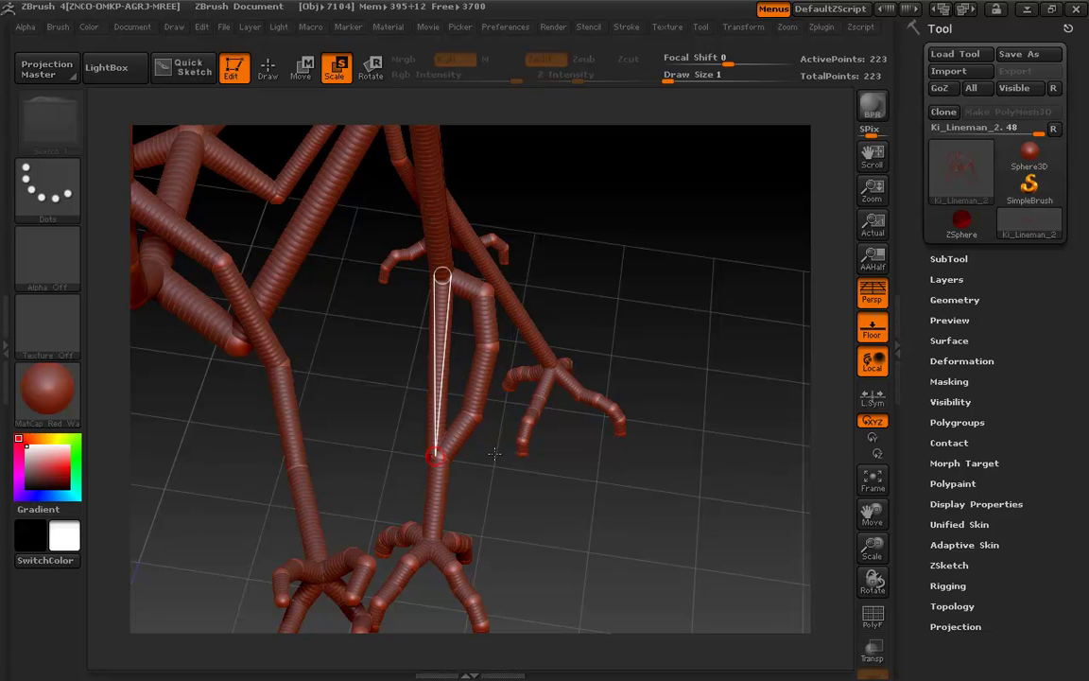
{"action": "key", "text": "q"}
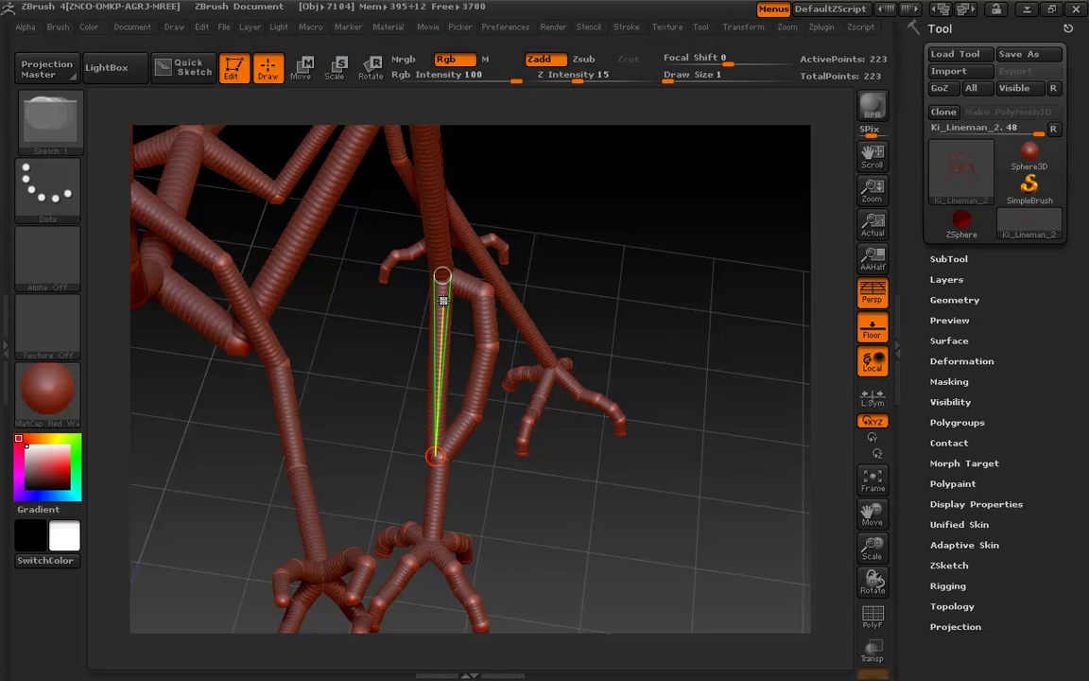
{"action": "left_click", "coordinate": [442, 301]}
{"action": "left_click", "coordinate": [439, 350]}
{"action": "left_click", "coordinate": [436, 408]}
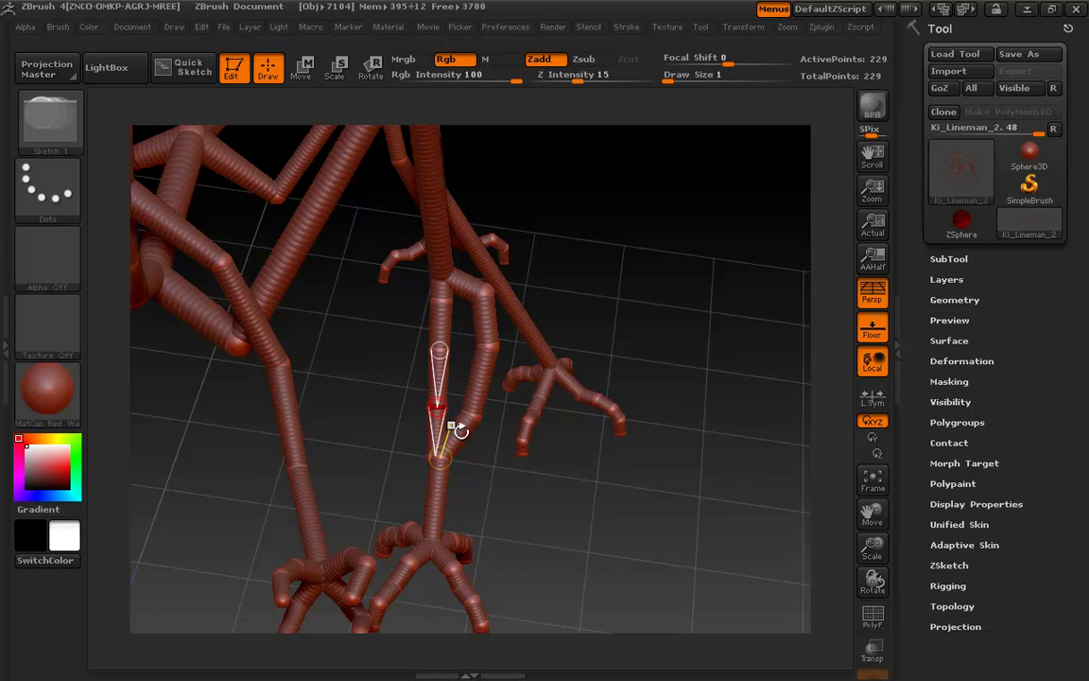
Move the second branch's three spheres away from the first branch to form an open loop below the knee
{"action": "key", "text": "w"}
{"action": "left_click_drag", "start_coordinate": [437, 408], "coordinate": [413, 404]}
{"action": "left_click_drag", "start_coordinate": [441, 352], "coordinate": [411, 287]}
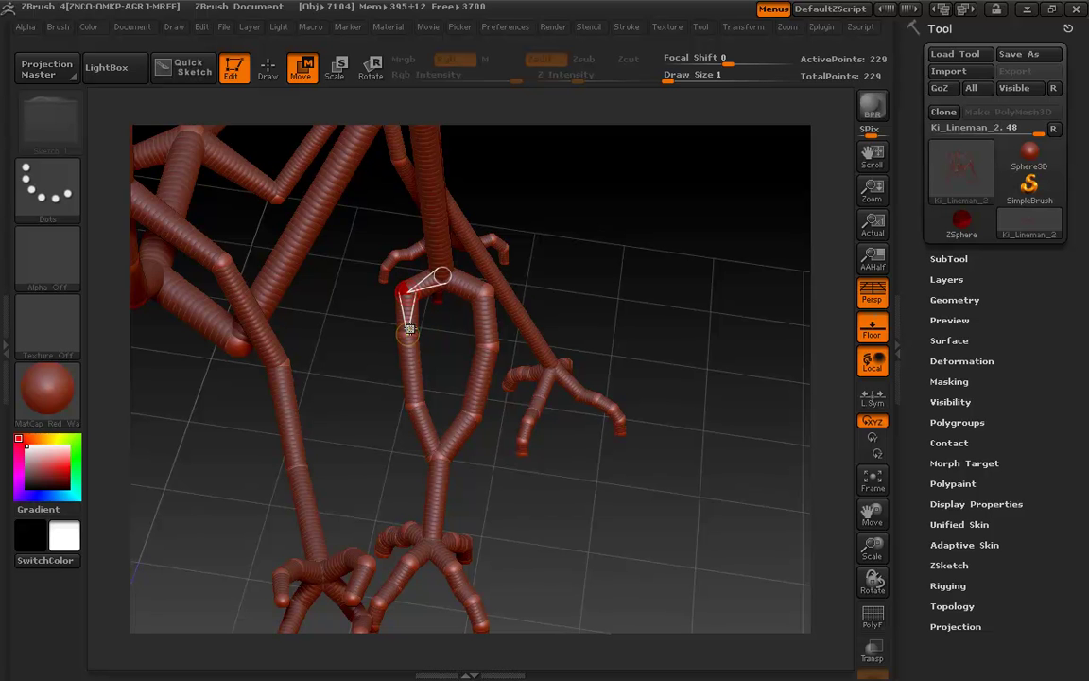
{"action": "left_click_drag", "start_coordinate": [414, 405], "coordinate": [410, 405]}
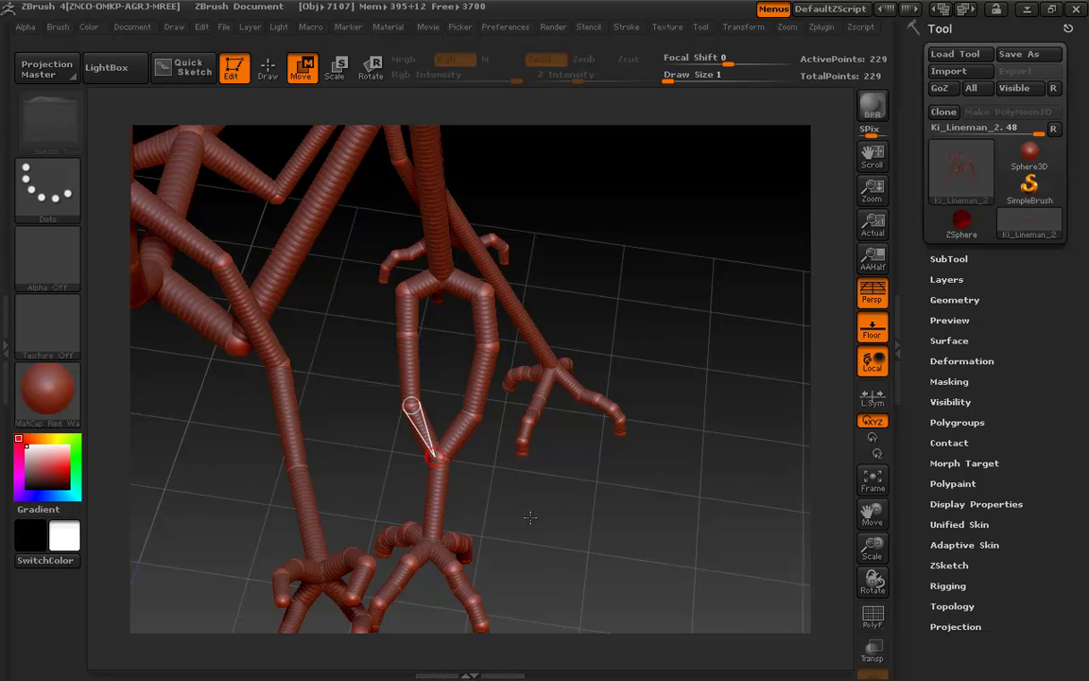
Try repositioning the forked lower leg by moving the leg segment above the knee
{"action": "left_click_drag", "start_coordinate": [549, 537], "coordinate": [522, 426]}
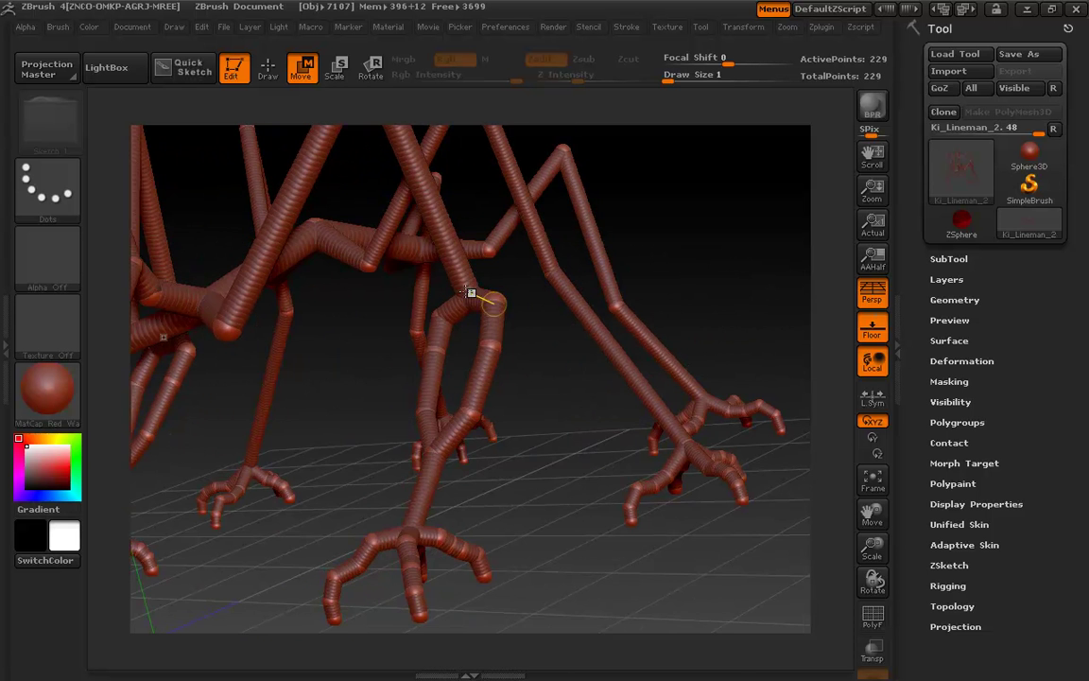
{"action": "left_click_drag", "start_coordinate": [451, 256], "coordinate": [429, 212]}
{"action": "key", "text": "ctrl+z"}
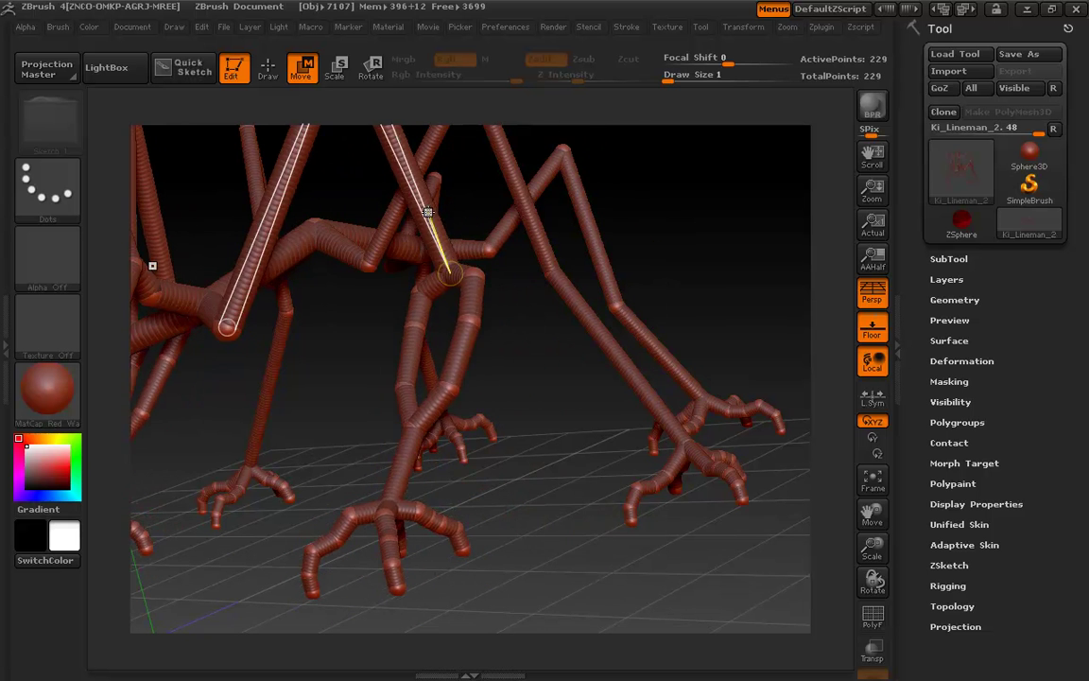
{"action": "key", "text": "ctrl+z"}
{"action": "left_click_drag", "start_coordinate": [459, 430], "coordinate": [487, 523]}
{"action": "key", "text": "ctrl+z"}
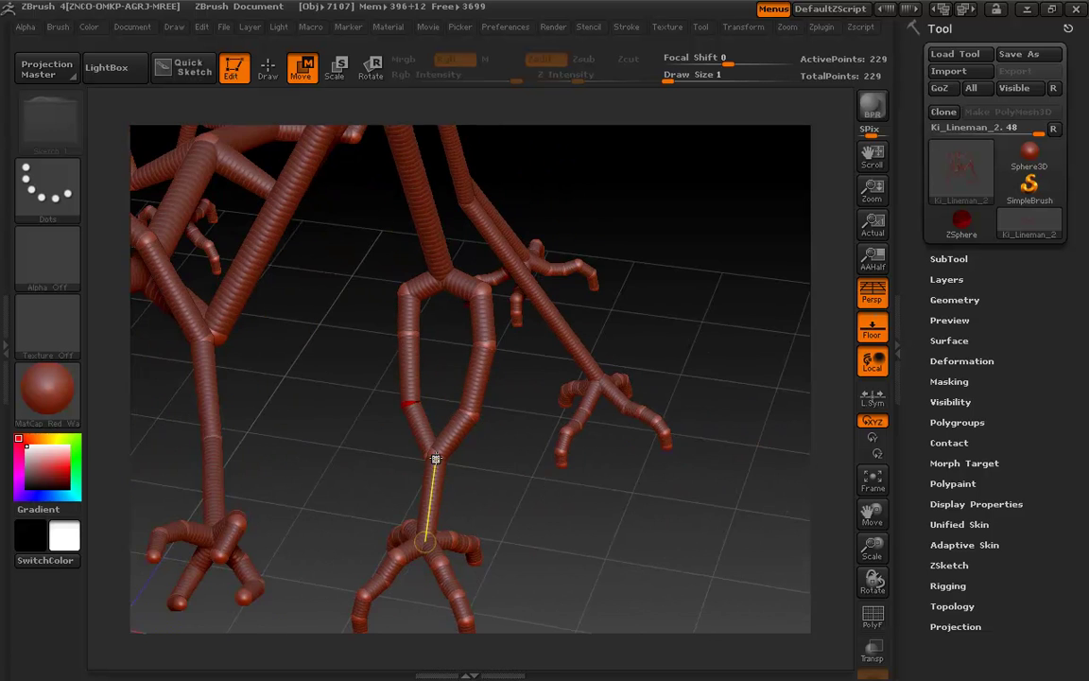
Set the Draw Size to 44 and the Focal Shift to -100
{"action": "key", "text": "s"}
{"action": "mouse_move", "coordinate": [438, 459]}
{"action": "left_mouse_down"}
{"action": "mouse_move", "coordinate": [502, 474]}
{"action": "mouse_move", "coordinate": [485, 471]}
{"action": "left_mouse_up"}
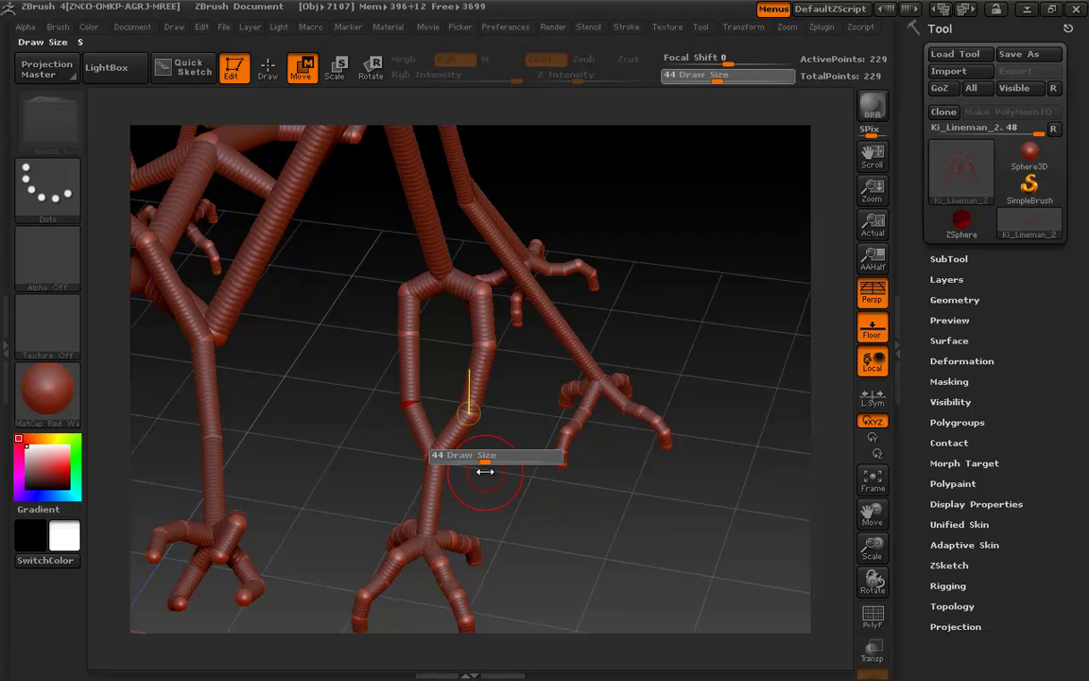
{"action": "left_click", "coordinate": [665, 58]}
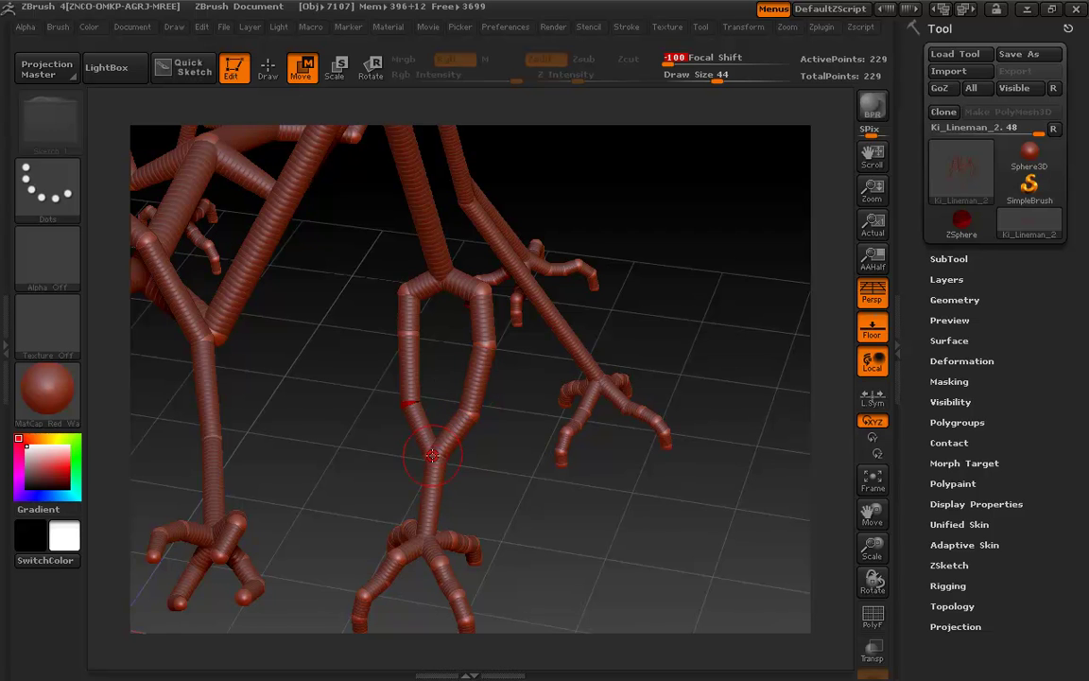
Try moving the junction where the two leg branches meet sideways
{"action": "mouse_move", "coordinate": [431, 453]}
{"action": "left_mouse_down"}
{"action": "mouse_move", "coordinate": [390, 452]}
{"action": "mouse_move", "coordinate": [444, 445]}
{"action": "mouse_move", "coordinate": [487, 459]}
{"action": "mouse_move", "coordinate": [364, 440]}
{"action": "mouse_move", "coordinate": [402, 448]}
{"action": "left_mouse_up"}
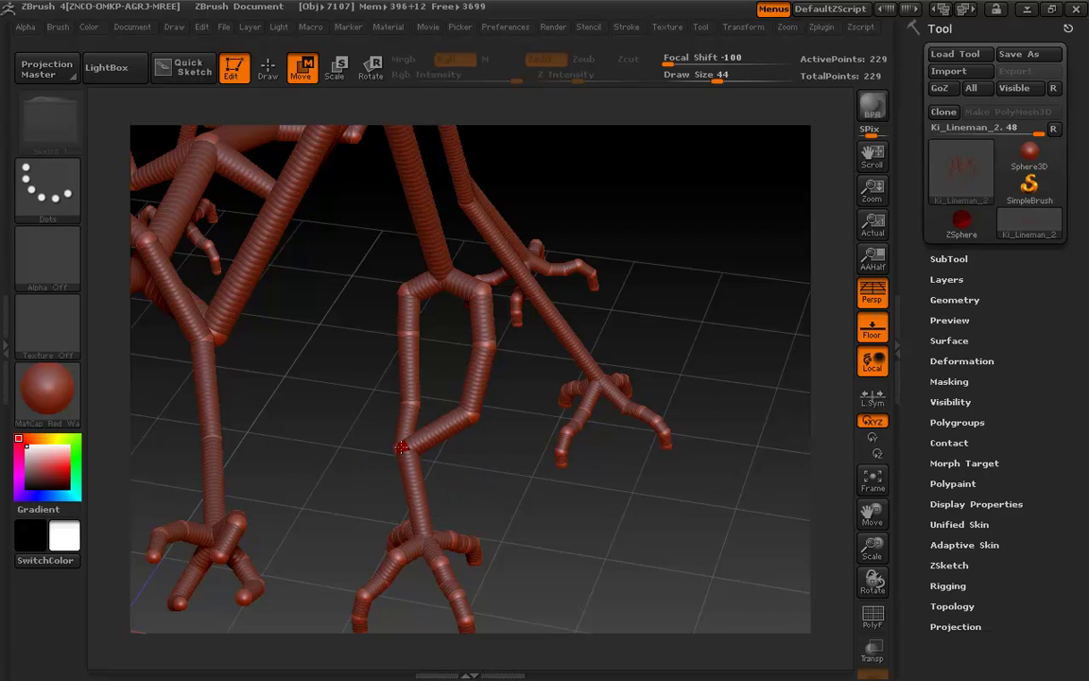
{"action": "key", "text": "ctrl+z"}
{"action": "left_click_drag", "start_coordinate": [507, 502], "coordinate": [510, 473]}
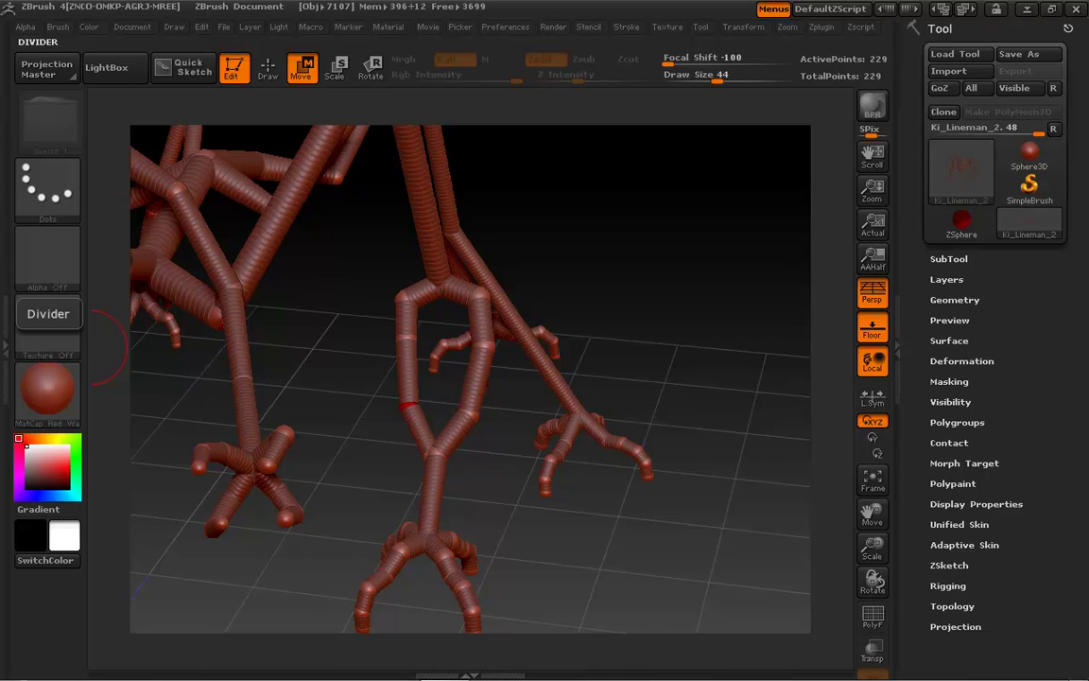
Switch to the Ki Lineman reference drawing, examine where the front leg's split rejoins, and return to ZBrush
{"action": "mouse_move", "coordinate": [0, 2]}
{"action": "left_mouse_down"}
{"action": "mouse_move", "coordinate": [14, 1]}
{"action": "mouse_move", "coordinate": [177, 150]}
{"action": "mouse_move", "coordinate": [436, 59]}
{"action": "left_mouse_up"}
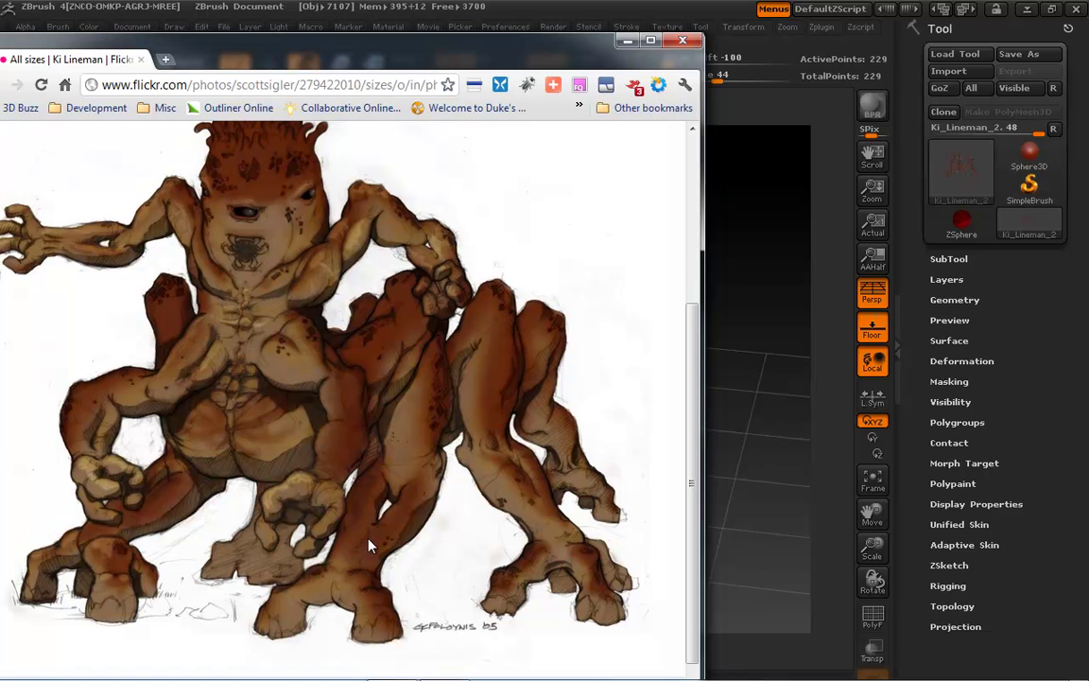
{"action": "mouse_move", "coordinate": [566, 49]}
{"action": "left_mouse_down"}
{"action": "mouse_move", "coordinate": [548, 65]}
{"action": "mouse_move", "coordinate": [1, 137]}
{"action": "left_mouse_up"}
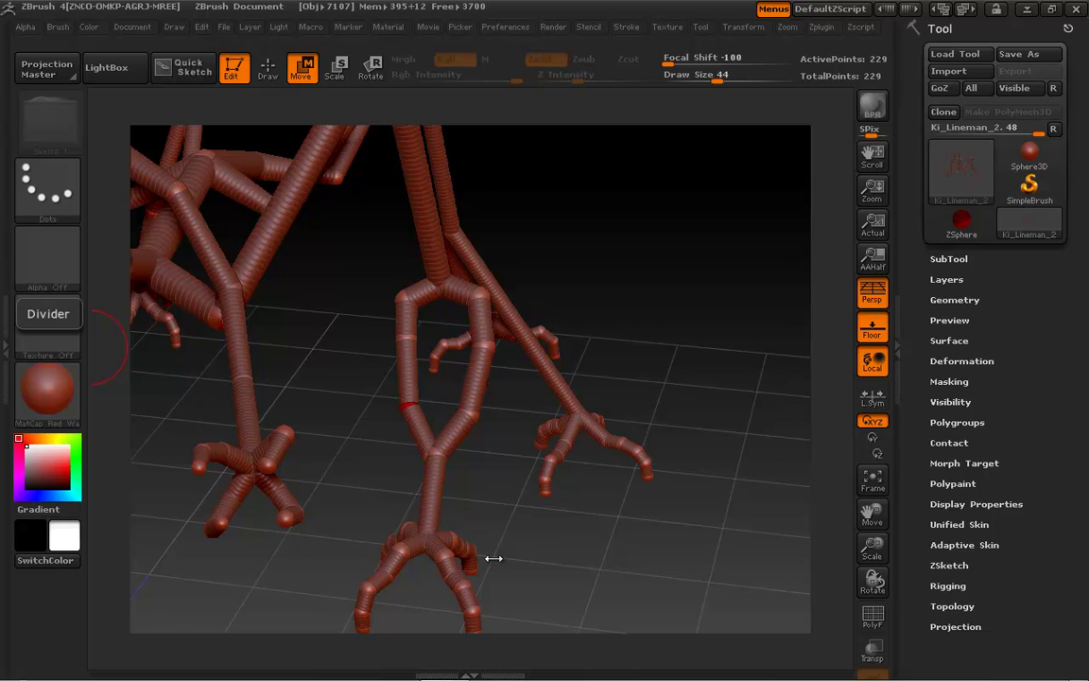
Reduce the Draw Size to 12 and move the second branch's end sphere down to the ankle where the toes meet
{"action": "mouse_move", "coordinate": [494, 558]}
{"action": "left_mouse_down"}
{"action": "mouse_move", "coordinate": [486, 508]}
{"action": "mouse_move", "coordinate": [453, 503]}
{"action": "mouse_move", "coordinate": [432, 407]}
{"action": "left_mouse_up"}
{"action": "key", "text": "s"}
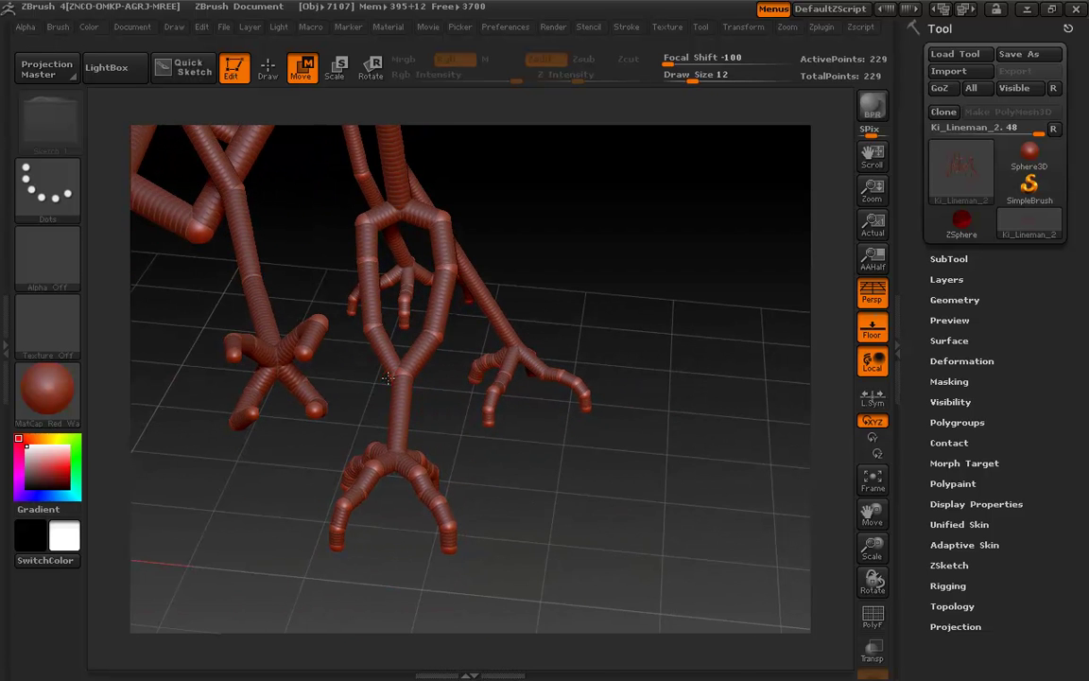
{"action": "left_click_drag", "start_coordinate": [383, 381], "coordinate": [384, 444]}
{"action": "left_click_drag", "start_coordinate": [316, 447], "coordinate": [292, 461]}
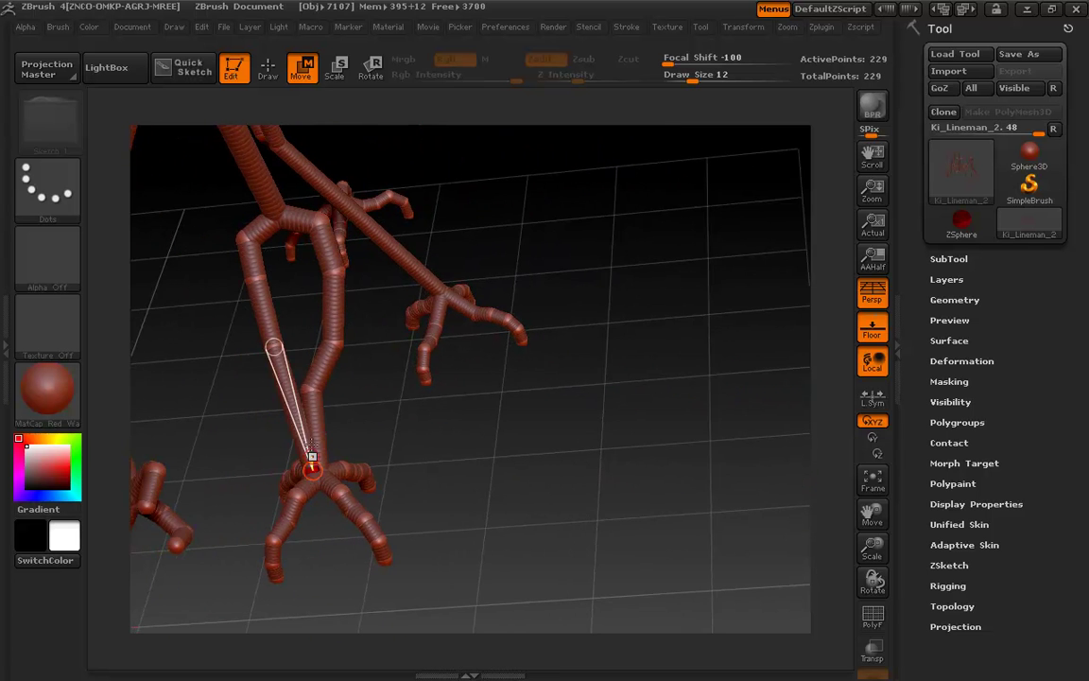
Insert a ZSphere into the second branch's lowest segment and move it against the first branch's junction
{"action": "key", "text": "q"}
{"action": "left_click", "coordinate": [282, 391]}
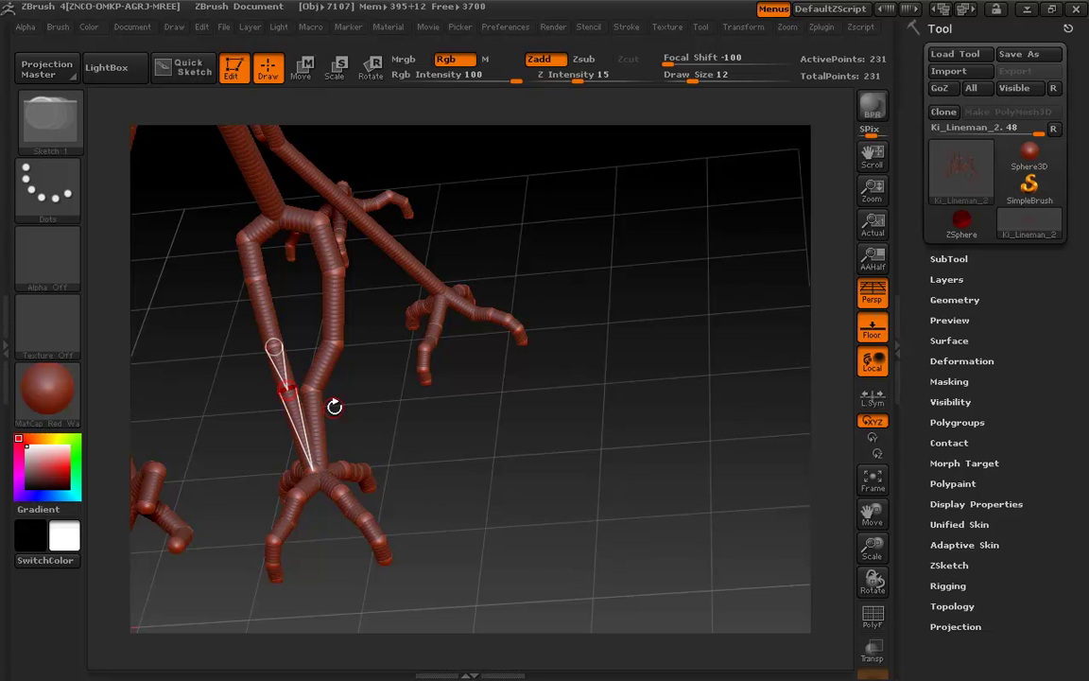
{"action": "key", "text": "w"}
{"action": "left_click_drag", "start_coordinate": [288, 391], "coordinate": [300, 393]}
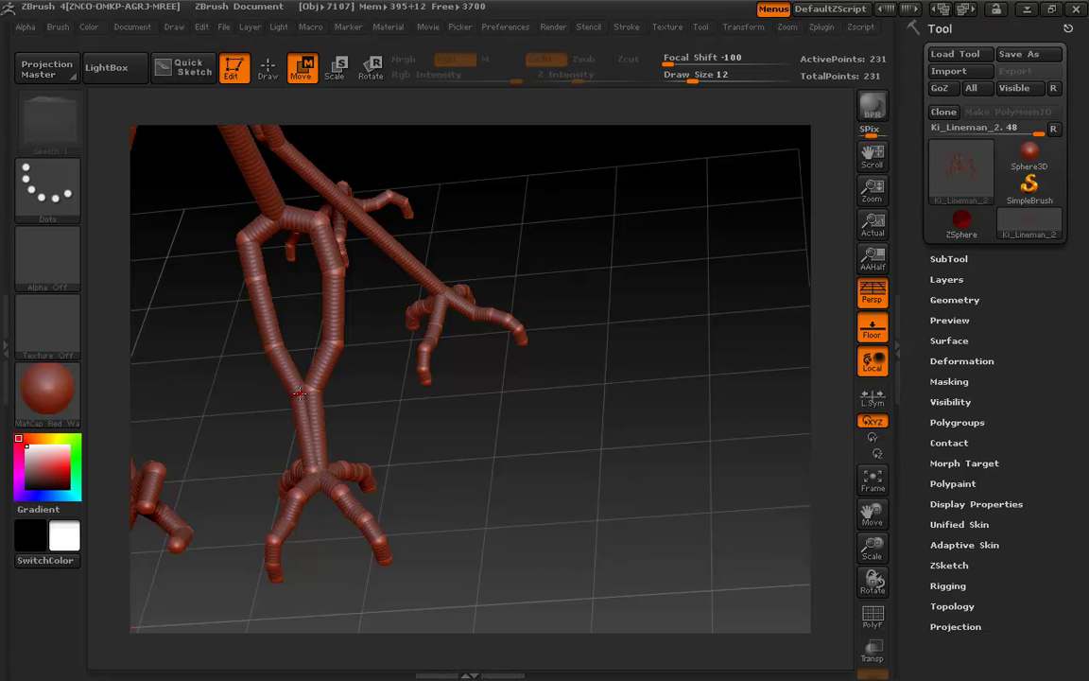
{"action": "left_click_drag", "start_coordinate": [430, 448], "coordinate": [479, 389]}
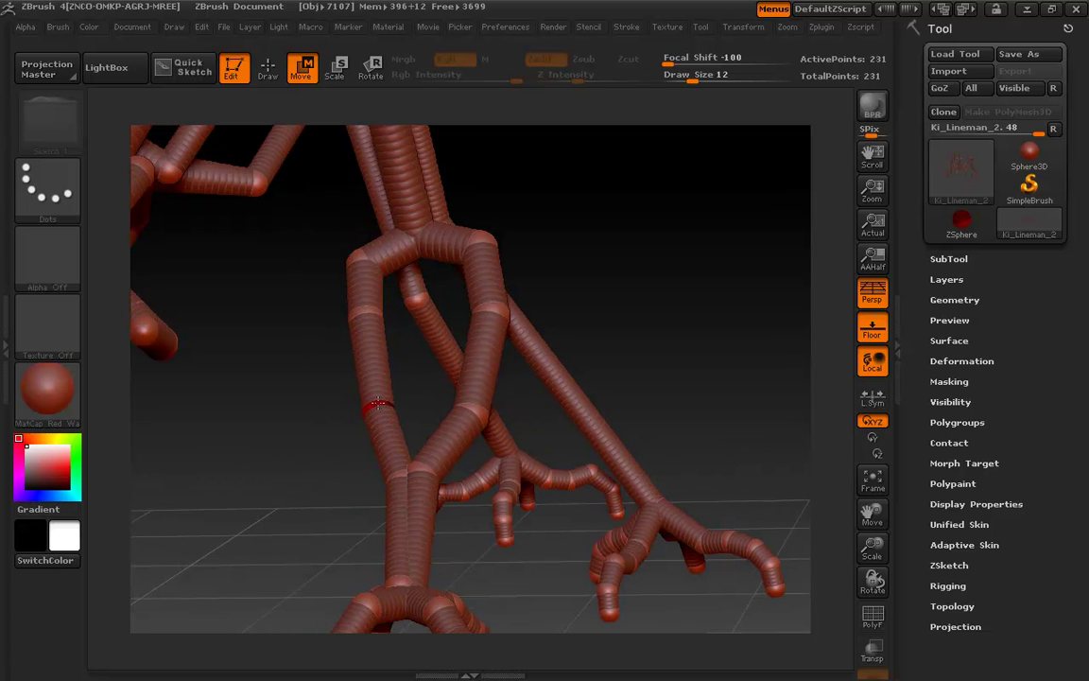
Move the middle and upper ZSpheres of both front lower-leg branches inward to narrow the gap between them
{"action": "left_click_drag", "start_coordinate": [373, 404], "coordinate": [456, 403]}
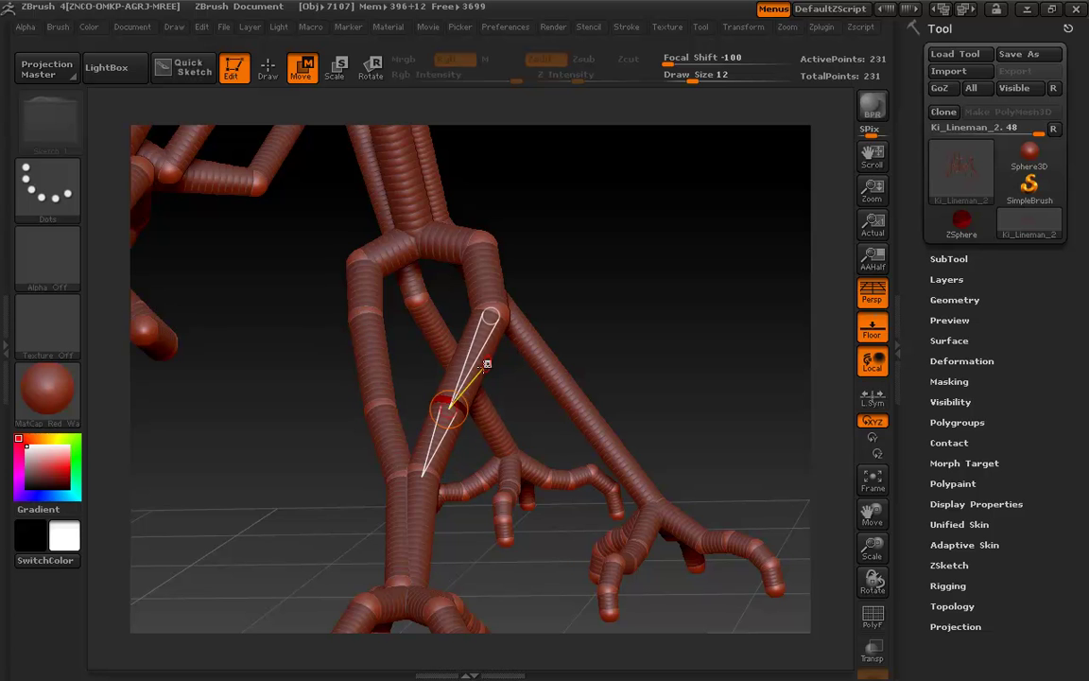
{"action": "left_click_drag", "start_coordinate": [496, 309], "coordinate": [484, 311]}
{"action": "left_click_drag", "start_coordinate": [481, 235], "coordinate": [459, 236]}
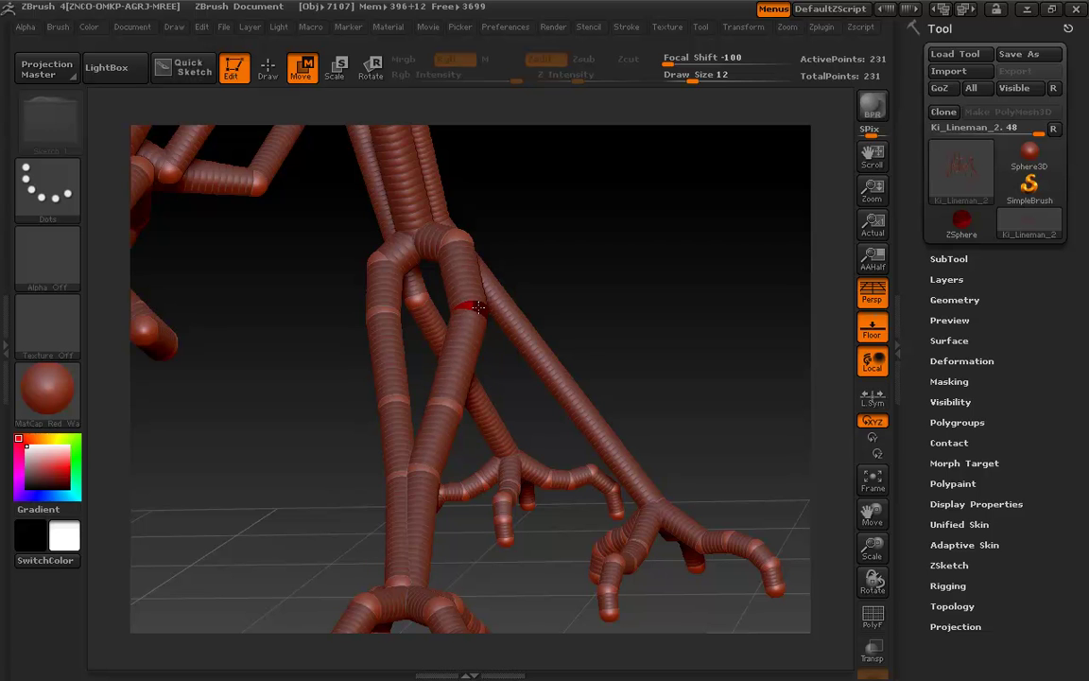
{"action": "left_click_drag", "start_coordinate": [591, 258], "coordinate": [576, 322]}
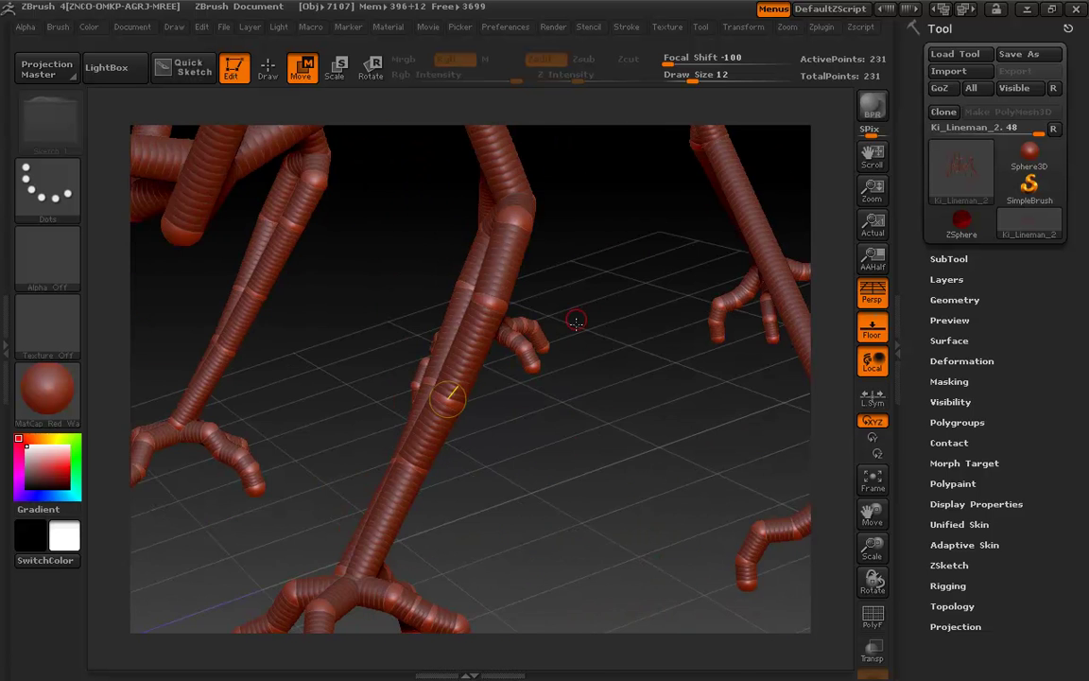
{"action": "left_click_drag", "start_coordinate": [575, 491], "coordinate": [602, 478]}
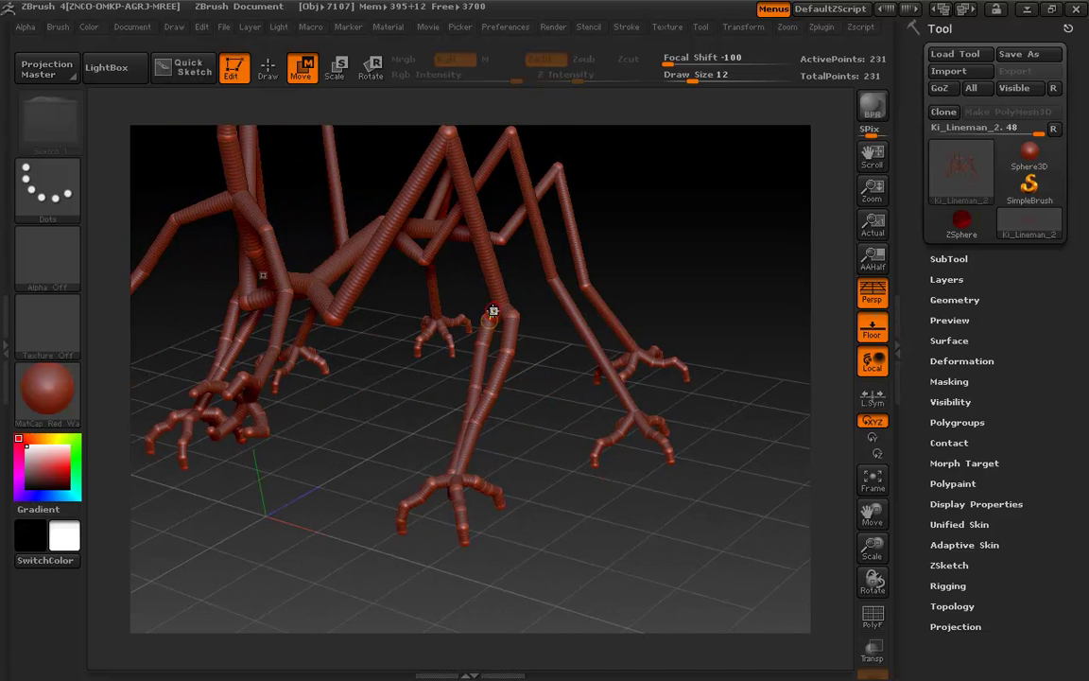
Insert three ZSpheres along the middle leg's lower segment, between the knee and the ankle
{"action": "left_click_drag", "start_coordinate": [740, 333], "coordinate": [688, 338]}
{"action": "mouse_move", "coordinate": [610, 389]}
{"action": "left_mouse_down"}
{"action": "mouse_move", "coordinate": [587, 391]}
{"action": "mouse_move", "coordinate": [619, 398]}
{"action": "left_mouse_up"}
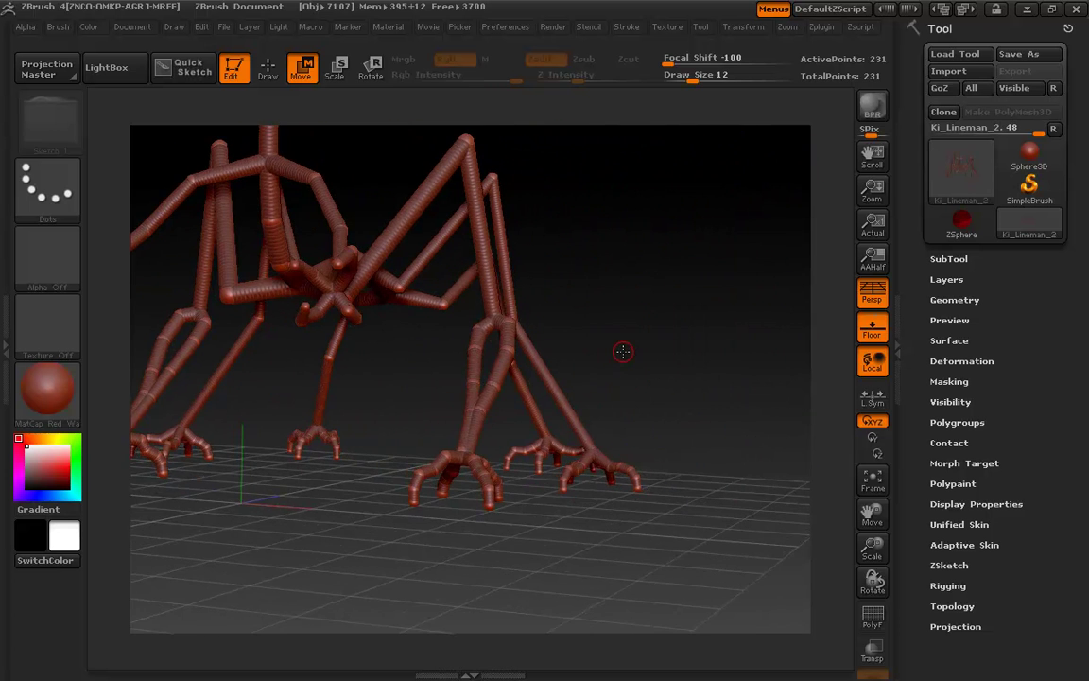
{"action": "left_click_drag", "start_coordinate": [623, 352], "coordinate": [515, 379]}
{"action": "left_click_drag", "start_coordinate": [524, 441], "coordinate": [358, 354]}
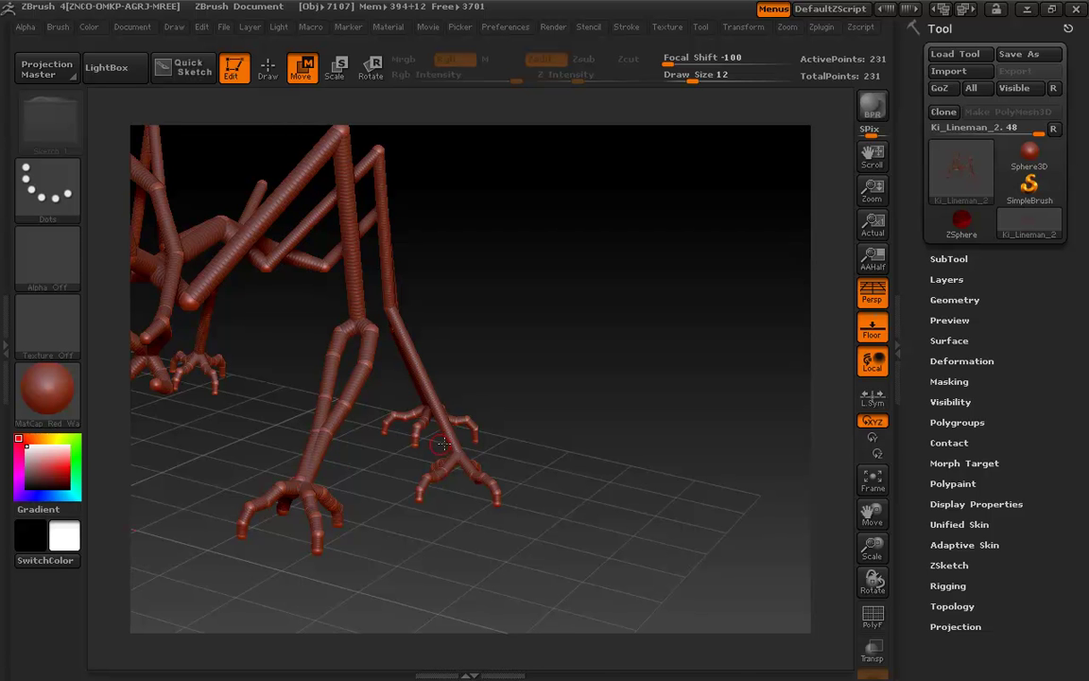
{"action": "mouse_move", "coordinate": [544, 374]}
{"action": "left_mouse_down"}
{"action": "mouse_move", "coordinate": [550, 332]}
{"action": "mouse_move", "coordinate": [519, 372]}
{"action": "mouse_move", "coordinate": [548, 456]}
{"action": "left_mouse_up"}
{"action": "key", "text": "q"}
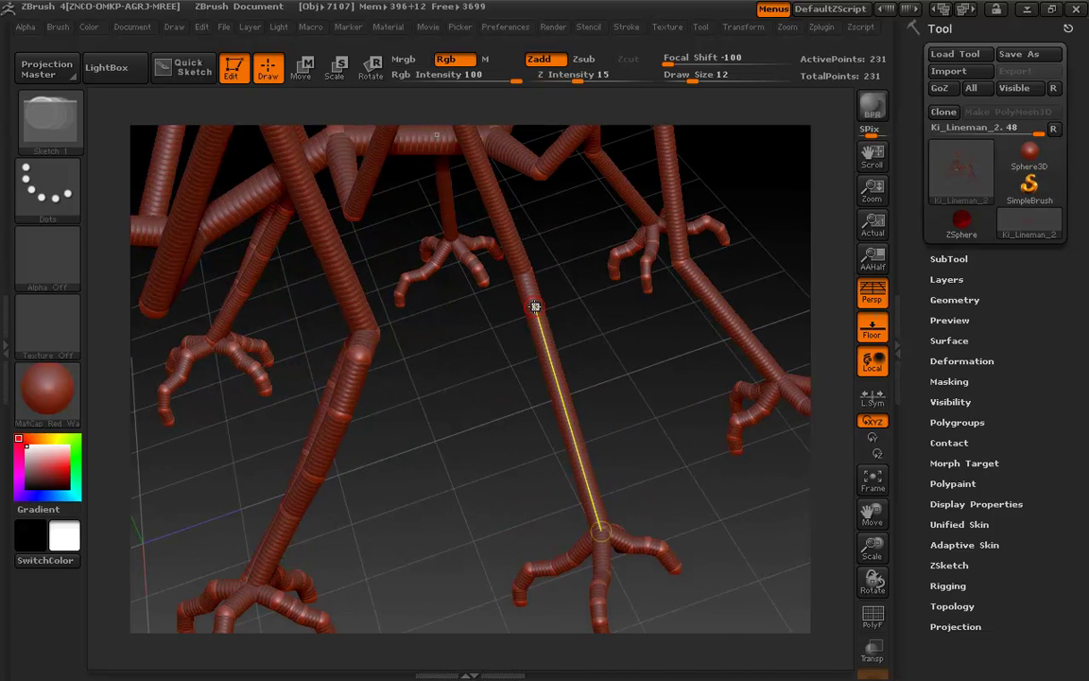
{"action": "left_click", "coordinate": [535, 307]}
{"action": "left_click", "coordinate": [557, 382]}
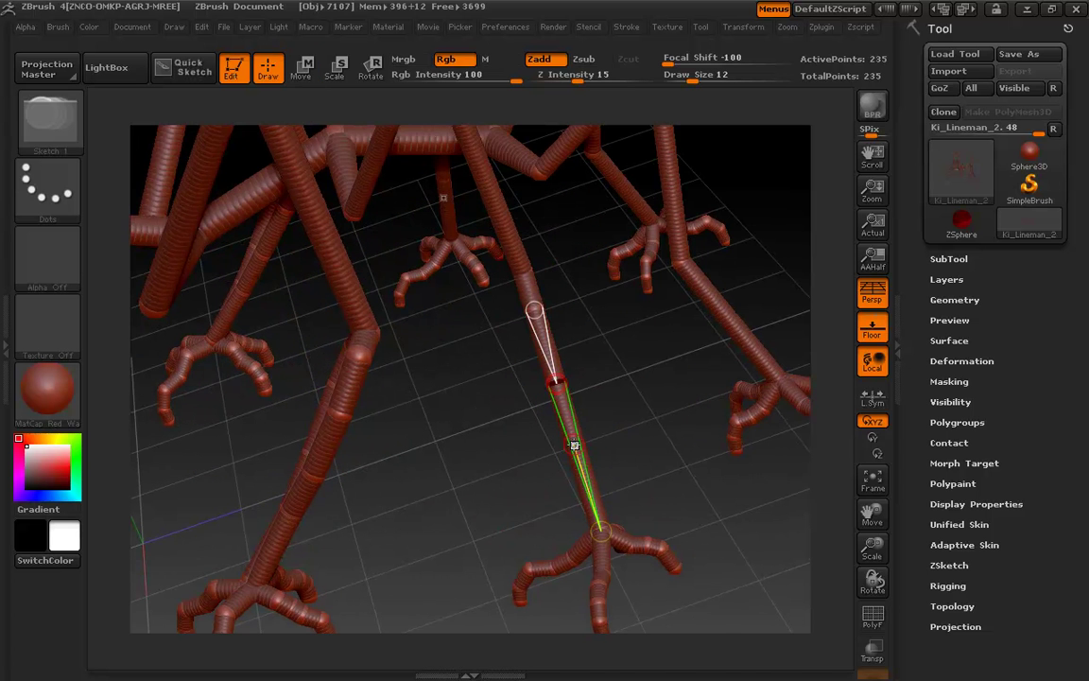
{"action": "left_click", "coordinate": [572, 431]}
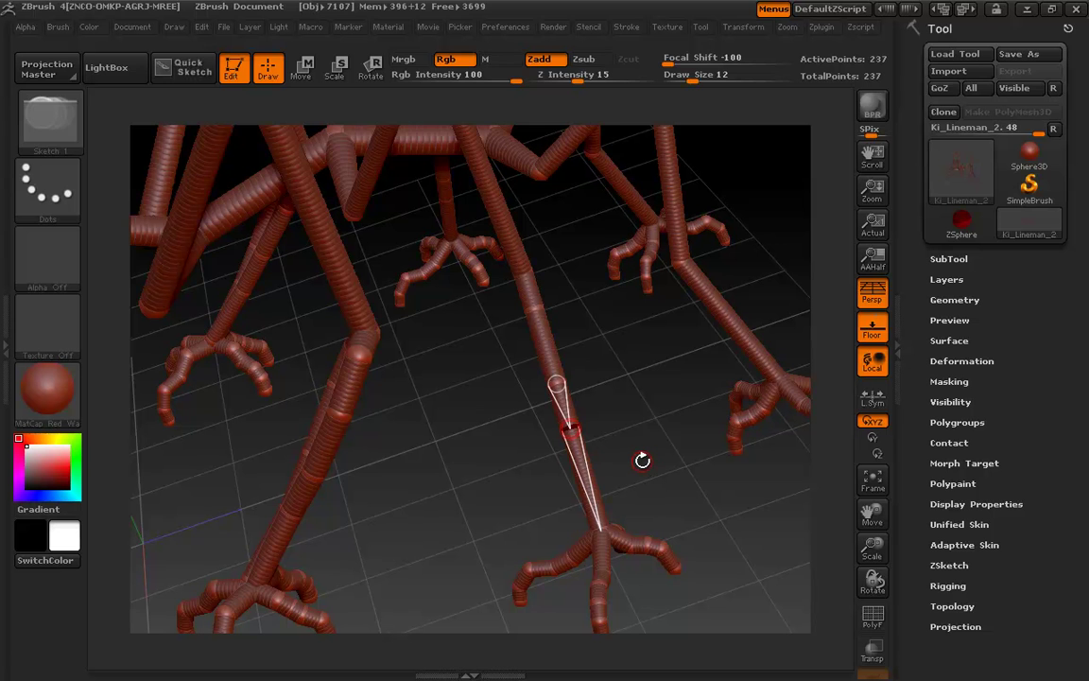
Move the middle leg's upper two inserted ZSpheres sideways so the first branch bows away from the leg's axis
{"action": "key", "text": "w"}
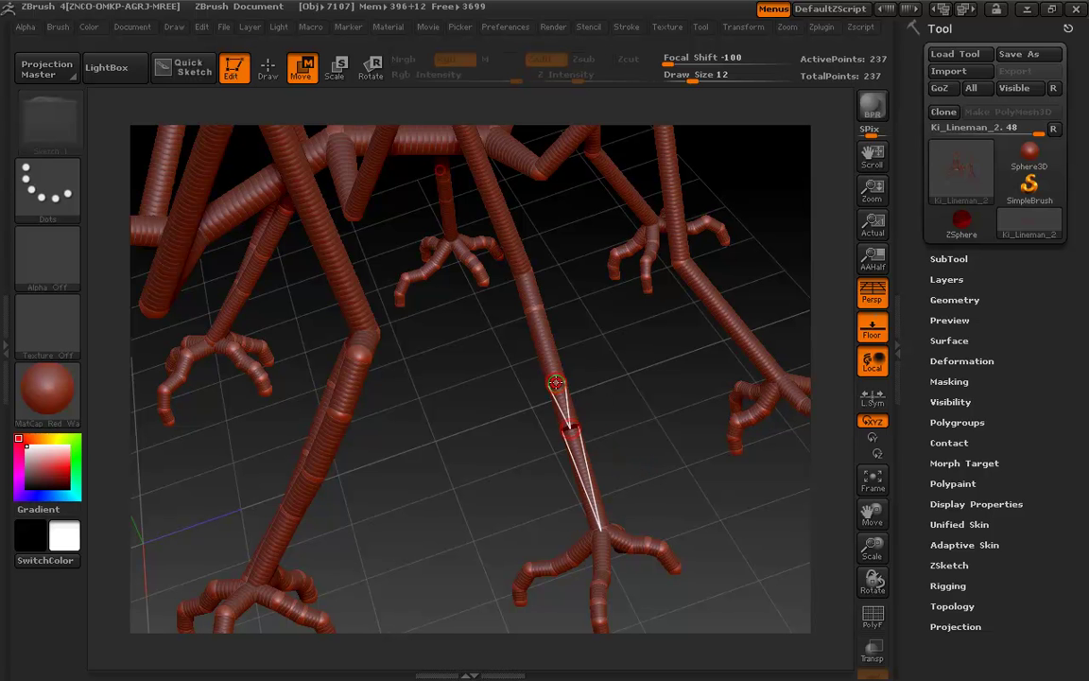
{"action": "left_click_drag", "start_coordinate": [556, 383], "coordinate": [579, 379]}
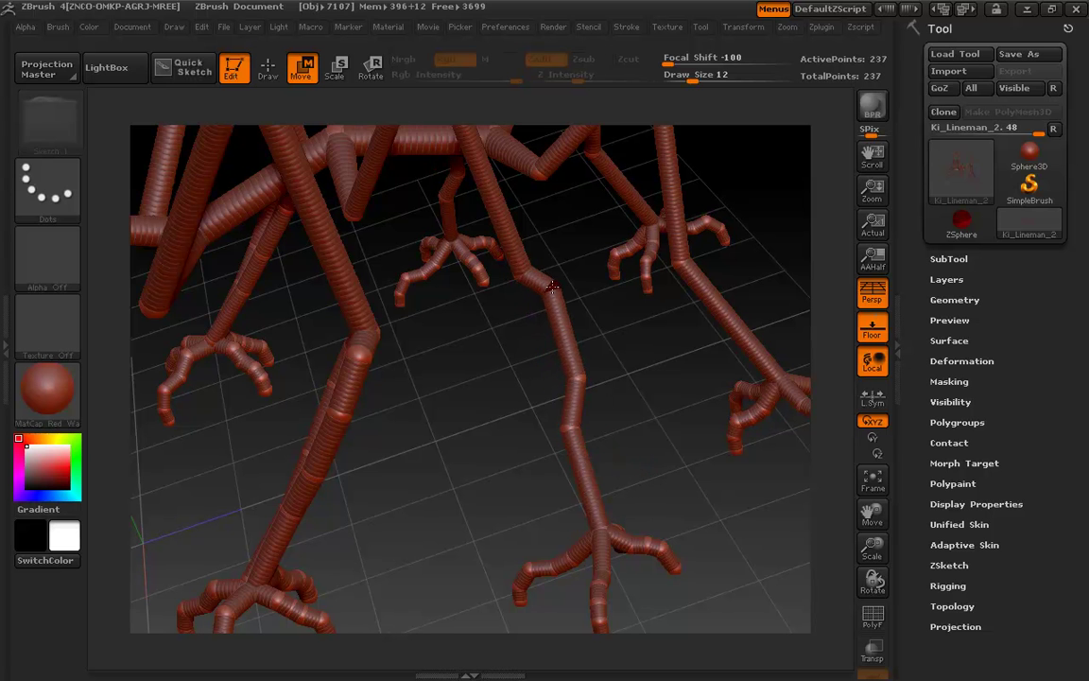
{"action": "left_click", "coordinate": [554, 289]}
Draw a new ZSphere at the middle leg's knee and move it down to the ankle to form the second branch
{"action": "mouse_move", "coordinate": [527, 371]}
{"action": "left_mouse_down"}
{"action": "mouse_move", "coordinate": [547, 302]}
{"action": "mouse_move", "coordinate": [516, 287]}
{"action": "left_mouse_up"}
{"action": "key", "text": "q"}
{"action": "left_click_drag", "start_coordinate": [520, 360], "coordinate": [486, 422]}
{"action": "key", "text": "w"}
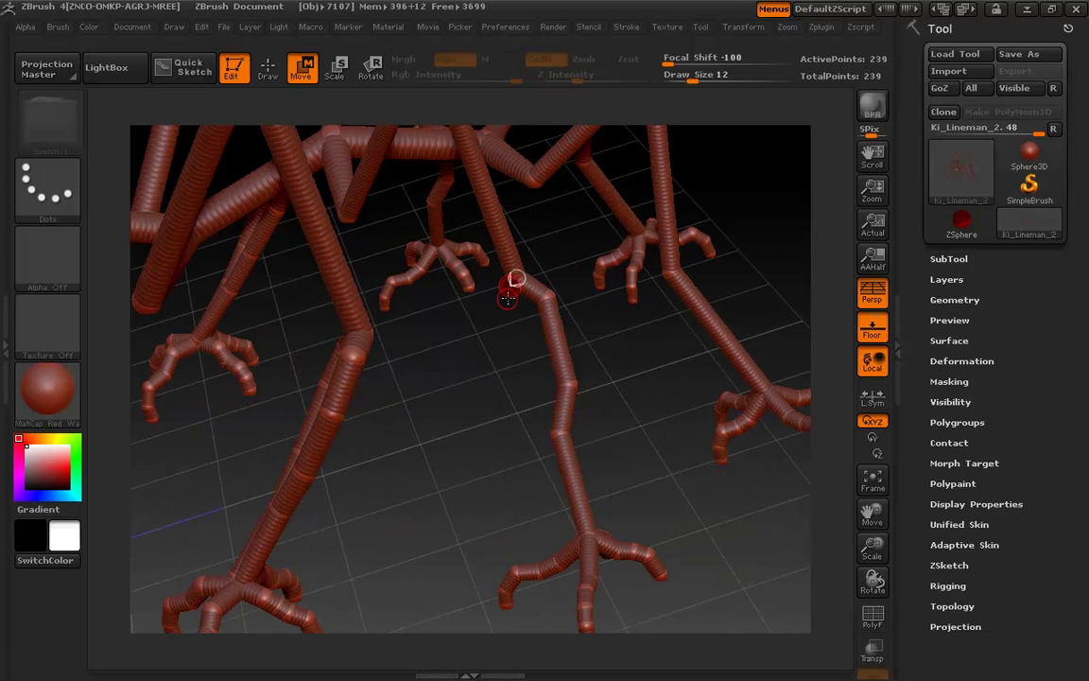
{"action": "left_click_drag", "start_coordinate": [513, 282], "coordinate": [580, 539]}
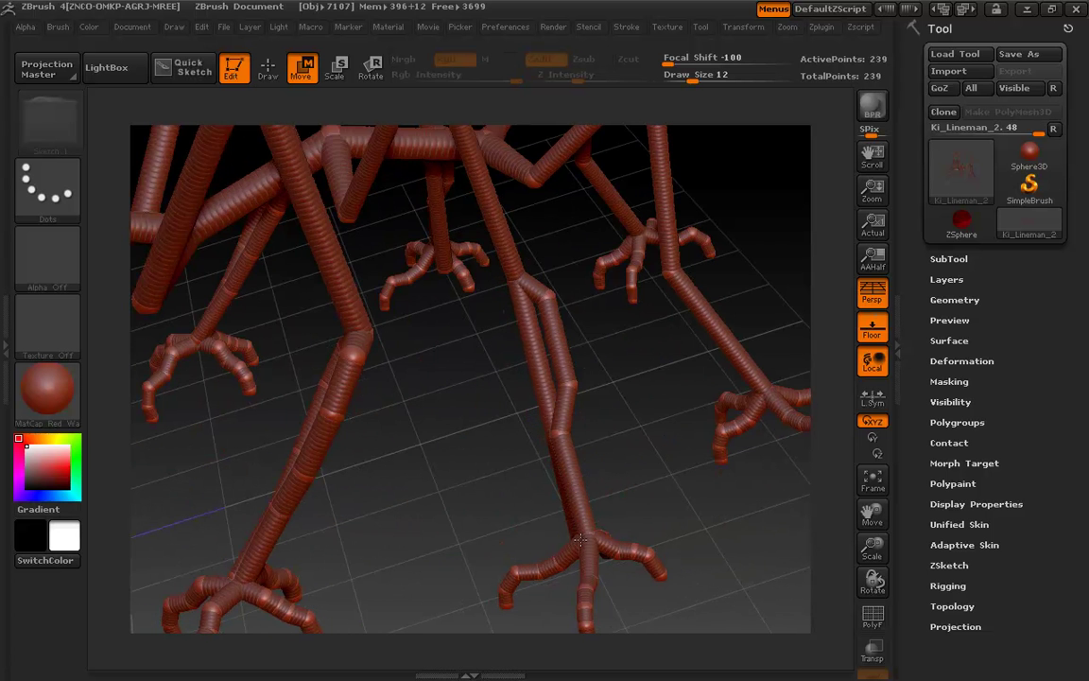
{"action": "right_click_drag", "start_coordinate": [581, 539], "coordinate": [579, 539]}
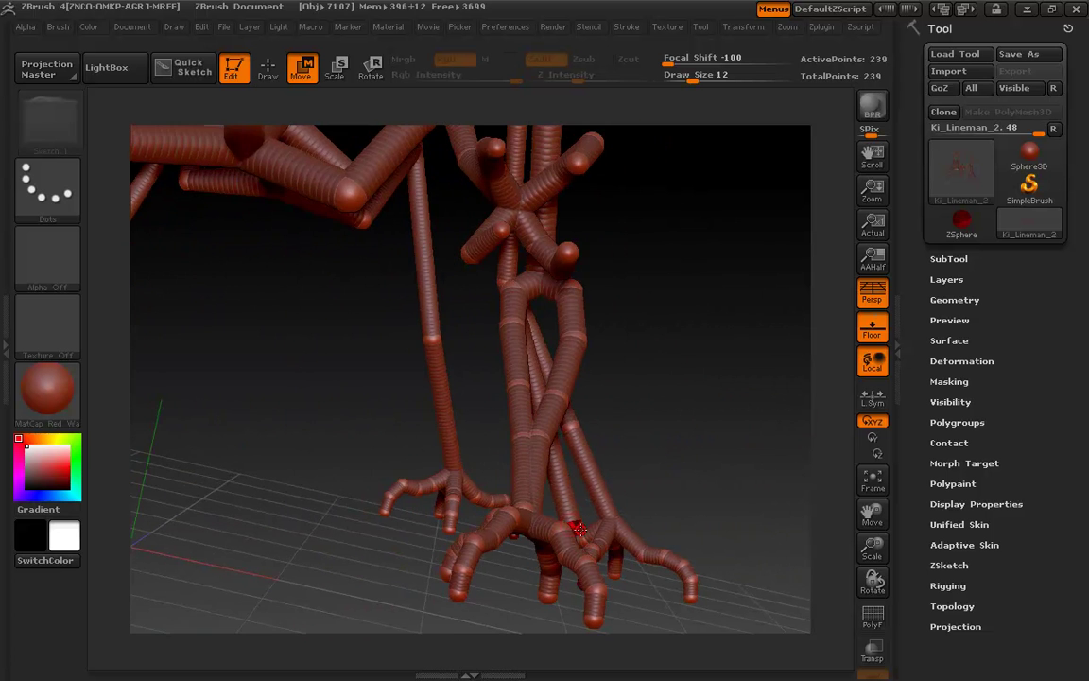
{"action": "left_click_drag", "start_coordinate": [579, 529], "coordinate": [606, 513]}
{"action": "left_click_drag", "start_coordinate": [673, 430], "coordinate": [579, 515]}
{"action": "key", "text": "e"}
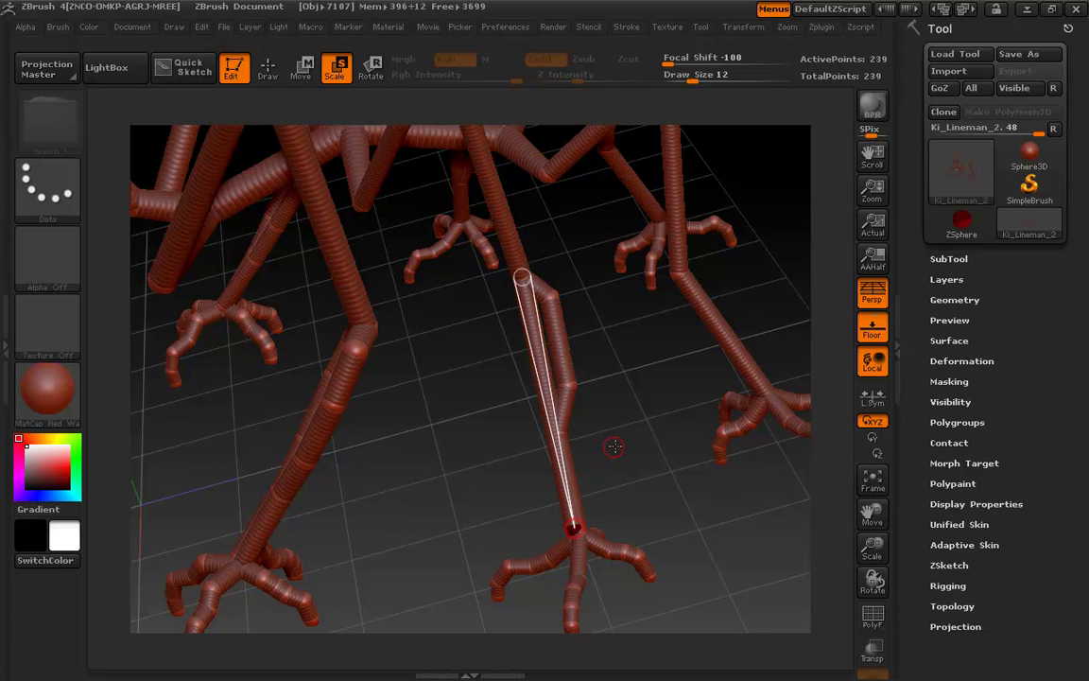
Insert three ZSpheres along the middle leg's second branch and set the Draw Size to 1
{"action": "left_click_drag", "start_coordinate": [613, 445], "coordinate": [605, 406], "text": "alt"}
{"action": "key", "text": "q"}
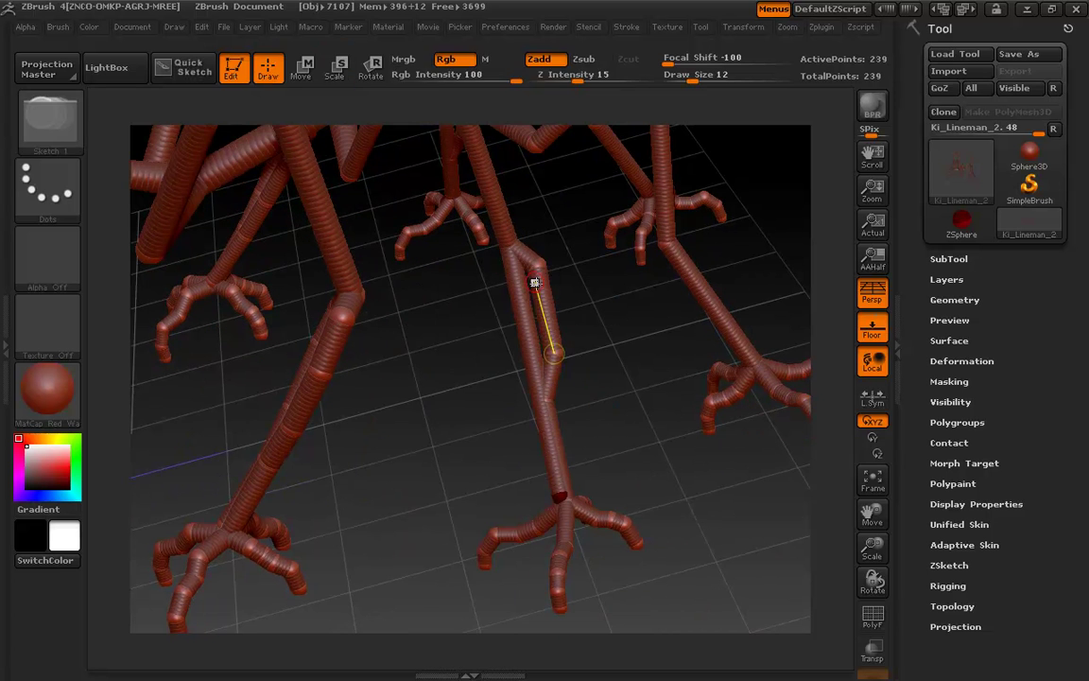
{"action": "left_click", "coordinate": [534, 376]}
{"action": "type", "text": "ws"}
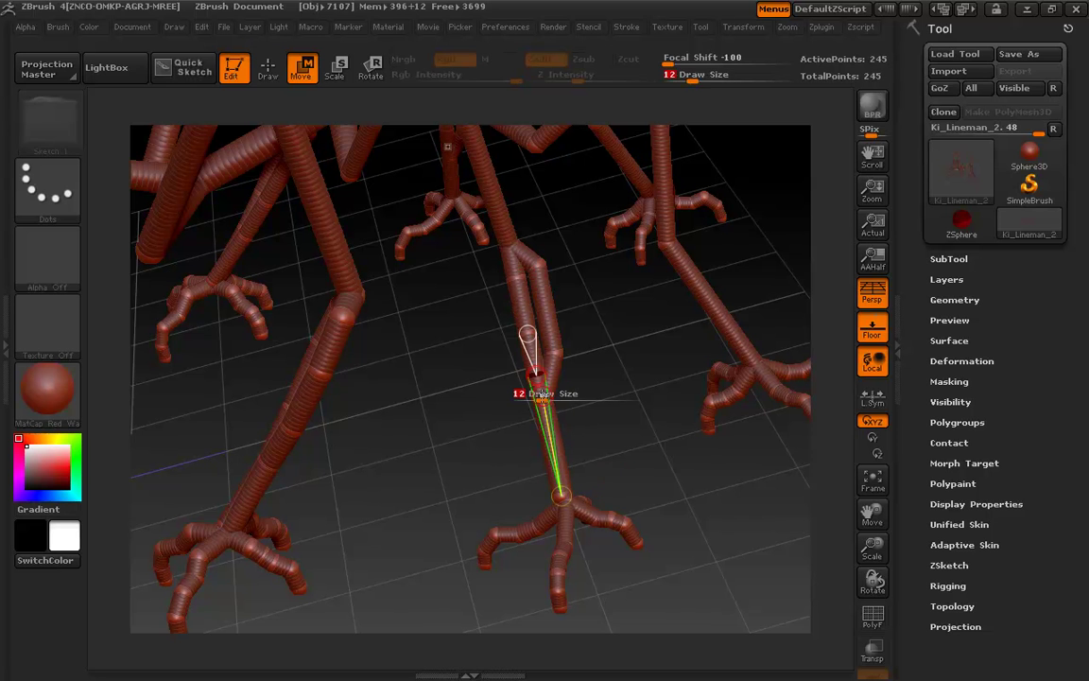
{"action": "type", "text": "1"}
{"action": "key", "text": "Return"}
Bow the middle leg's second branch away from the first, placing its lowest inserted ZSphere against the first branch's junction
{"action": "left_click_drag", "start_coordinate": [536, 375], "coordinate": [527, 402]}
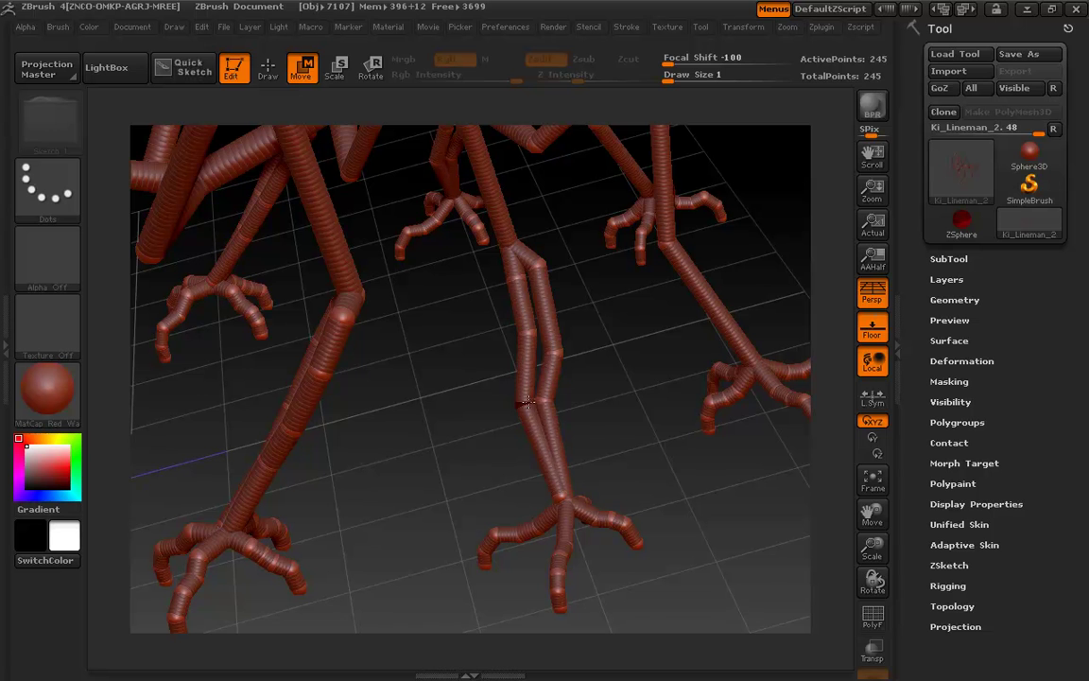
{"action": "left_click_drag", "start_coordinate": [541, 334], "coordinate": [515, 340]}
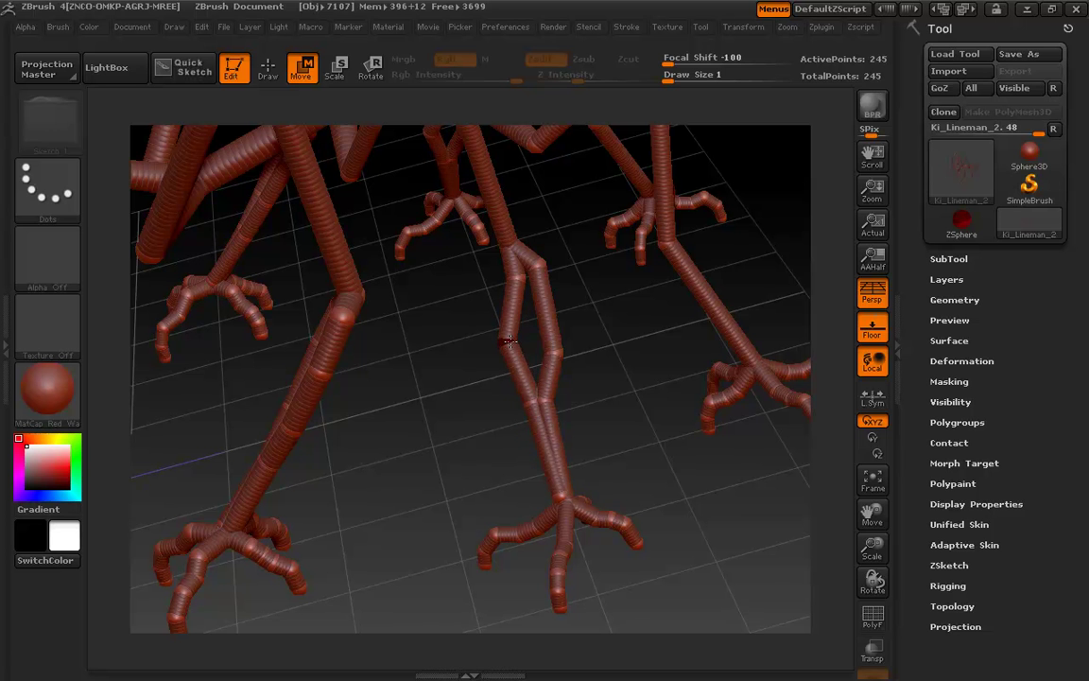
{"action": "left_click_drag", "start_coordinate": [517, 281], "coordinate": [492, 290]}
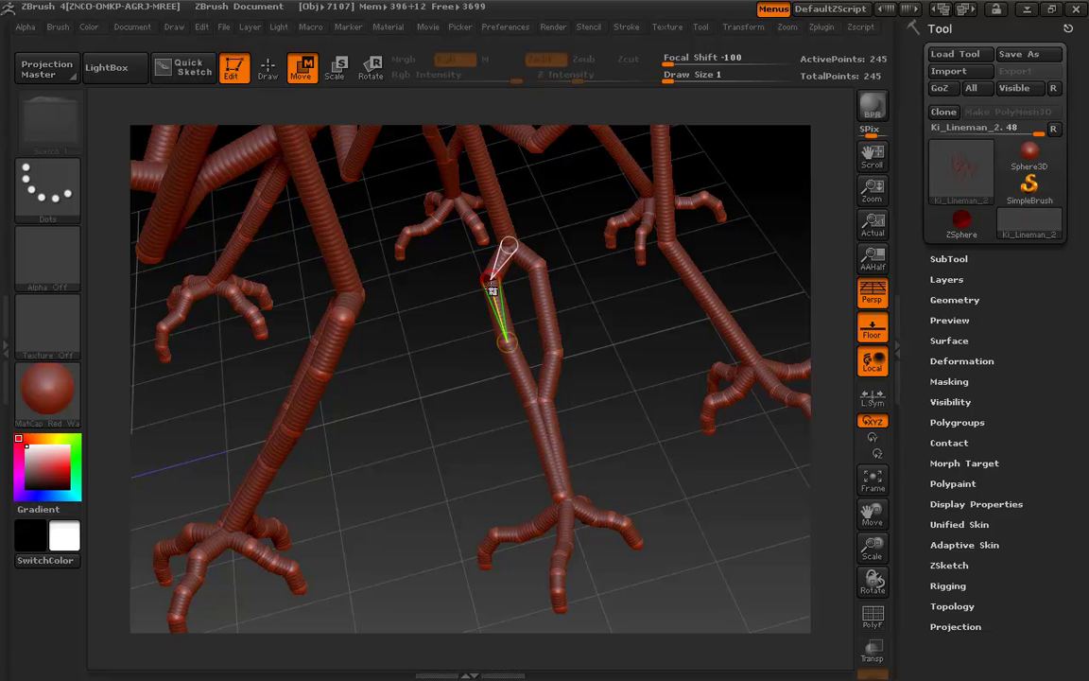
{"action": "left_click_drag", "start_coordinate": [505, 346], "coordinate": [507, 355]}
{"action": "left_click_drag", "start_coordinate": [533, 403], "coordinate": [531, 401]}
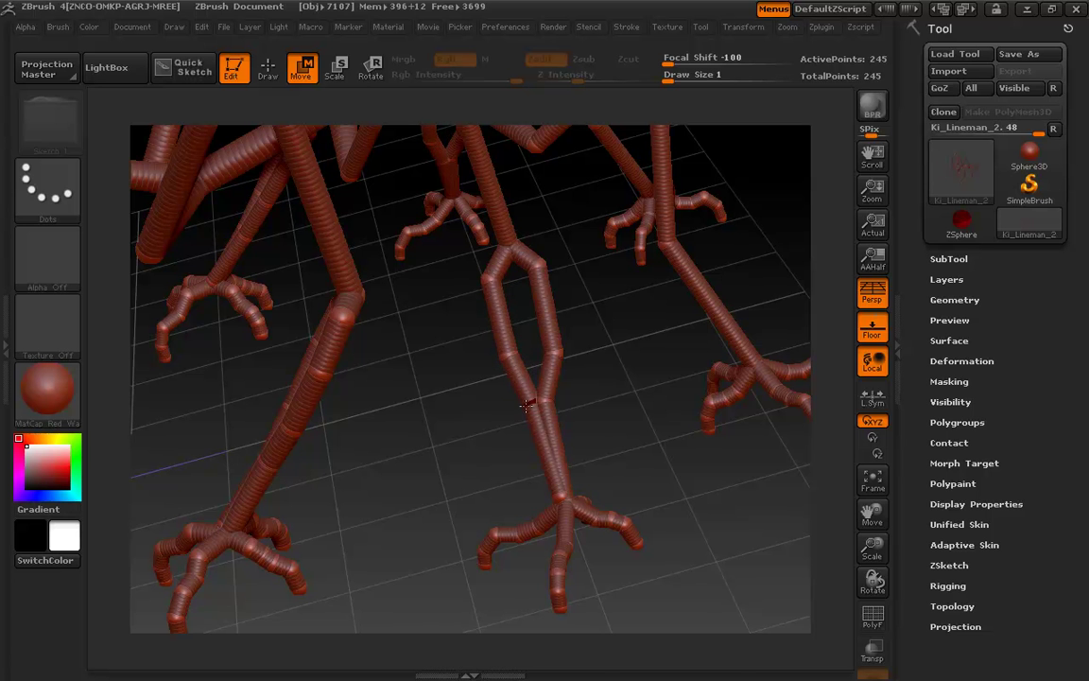
Shift the rear leg from its raised upper joint down to the foot slightly sideways
{"action": "left_click_drag", "start_coordinate": [438, 471], "coordinate": [654, 332]}
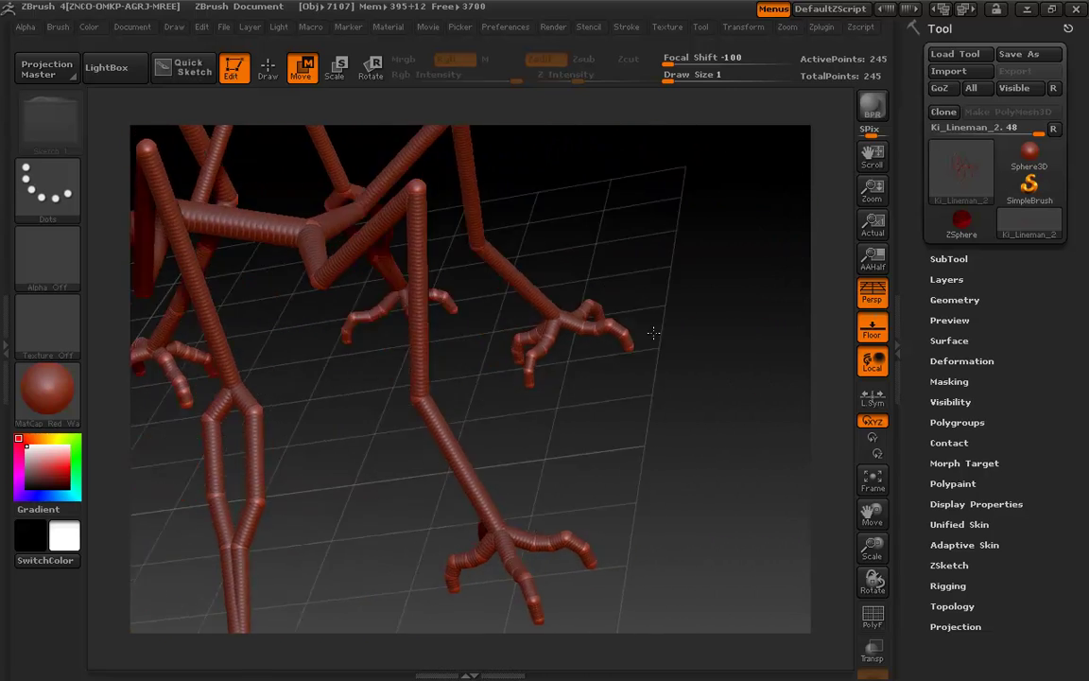
{"action": "mouse_move", "coordinate": [642, 417]}
{"action": "left_mouse_down"}
{"action": "mouse_move", "coordinate": [613, 396]}
{"action": "mouse_move", "coordinate": [591, 405]}
{"action": "mouse_move", "coordinate": [592, 452]}
{"action": "mouse_move", "coordinate": [613, 467]}
{"action": "mouse_move", "coordinate": [582, 468]}
{"action": "mouse_move", "coordinate": [621, 532]}
{"action": "mouse_move", "coordinate": [614, 507]}
{"action": "left_mouse_up"}
{"action": "left_click_drag", "start_coordinate": [540, 227], "coordinate": [498, 220]}
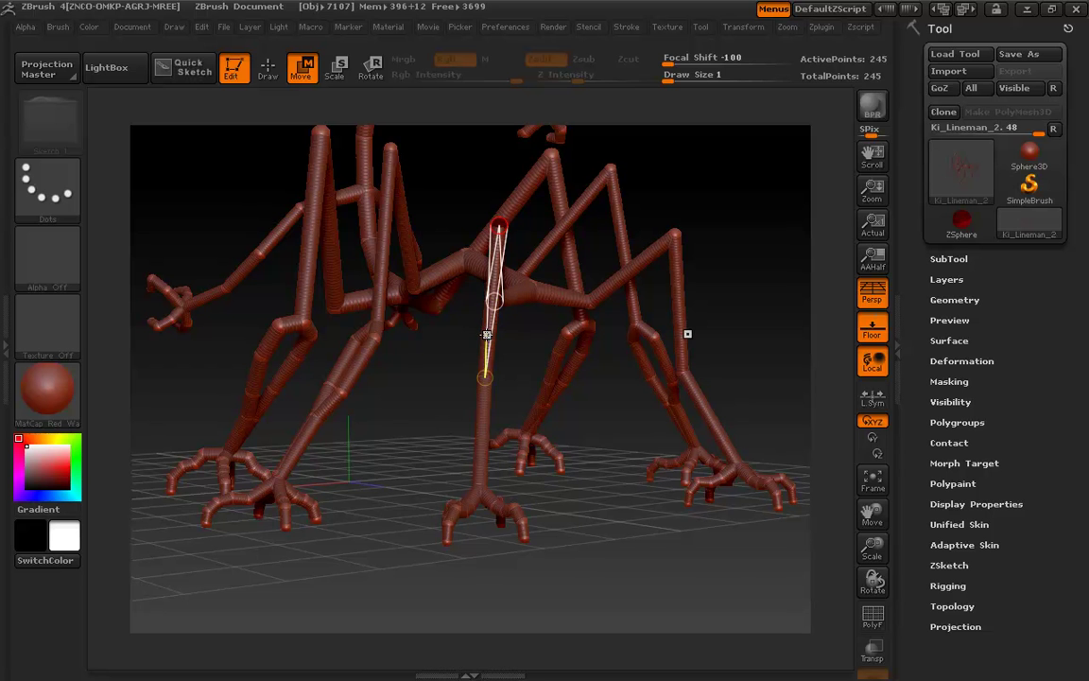
{"action": "left_click_drag", "start_coordinate": [488, 334], "coordinate": [505, 334]}
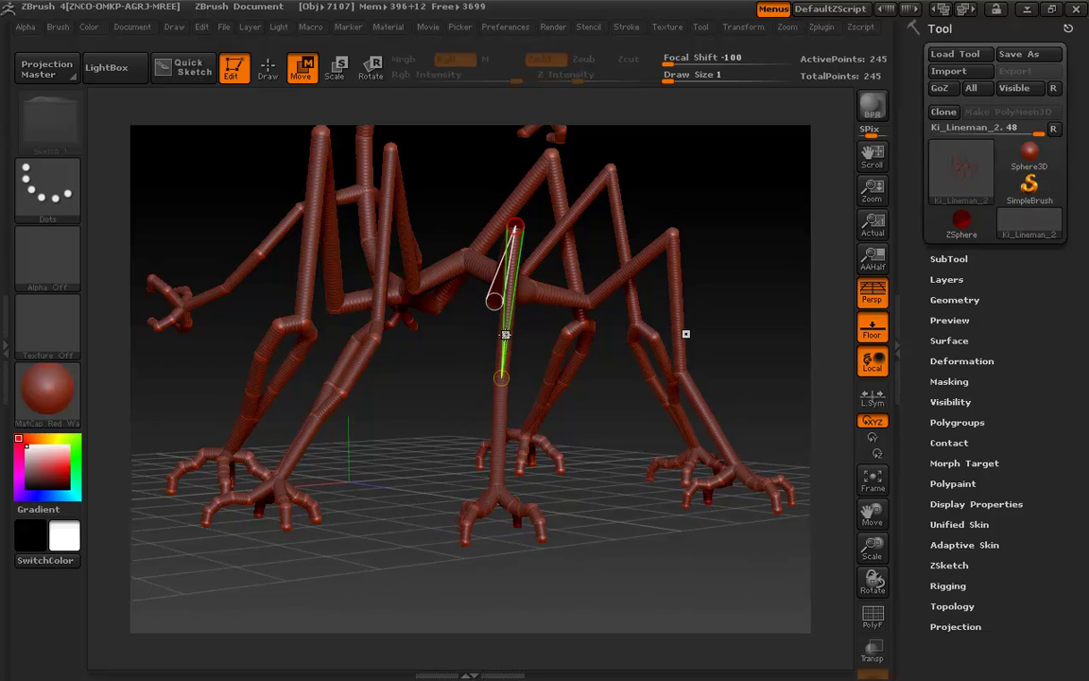
Insert three ZSpheres along the rear leg's lower segment and move the upper two sideways to bow the first branch
{"action": "left_click_drag", "start_coordinate": [446, 425], "coordinate": [530, 287]}
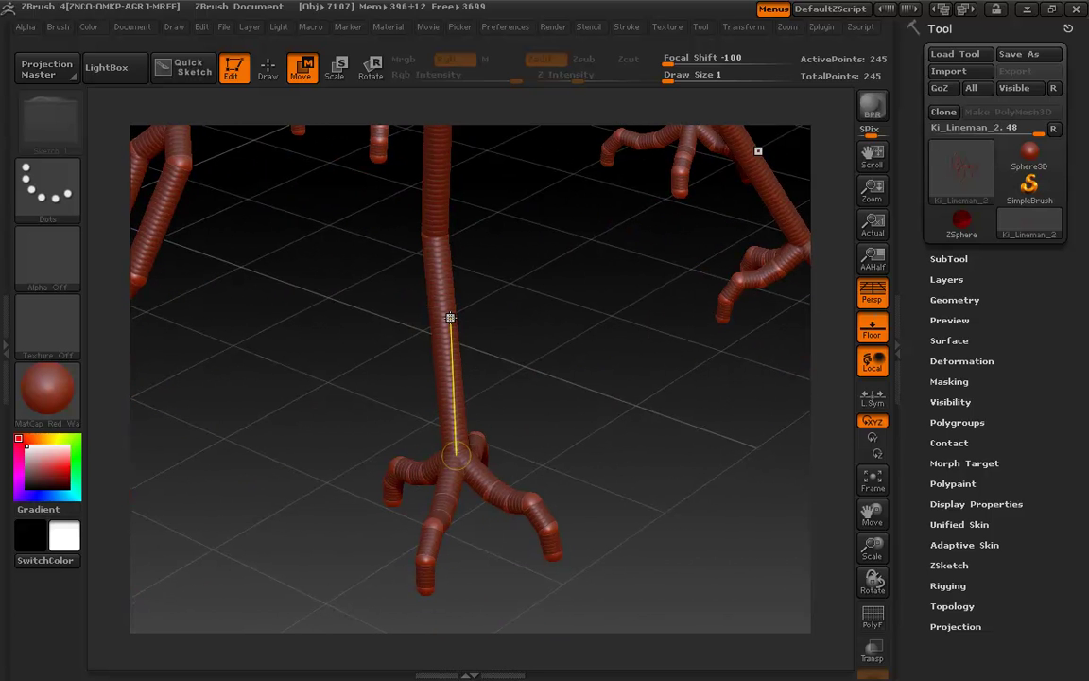
{"action": "key", "text": "q"}
{"action": "left_click", "coordinate": [438, 269]}
{"action": "left_click", "coordinate": [444, 331]}
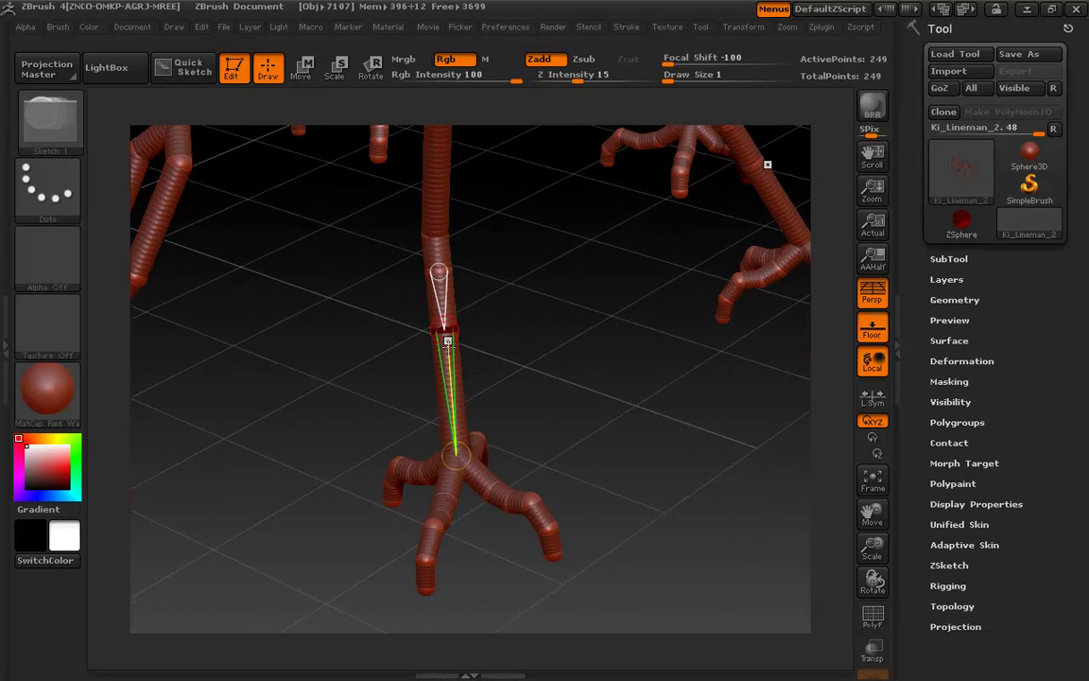
{"action": "left_click", "coordinate": [451, 394]}
{"action": "key", "text": "w"}
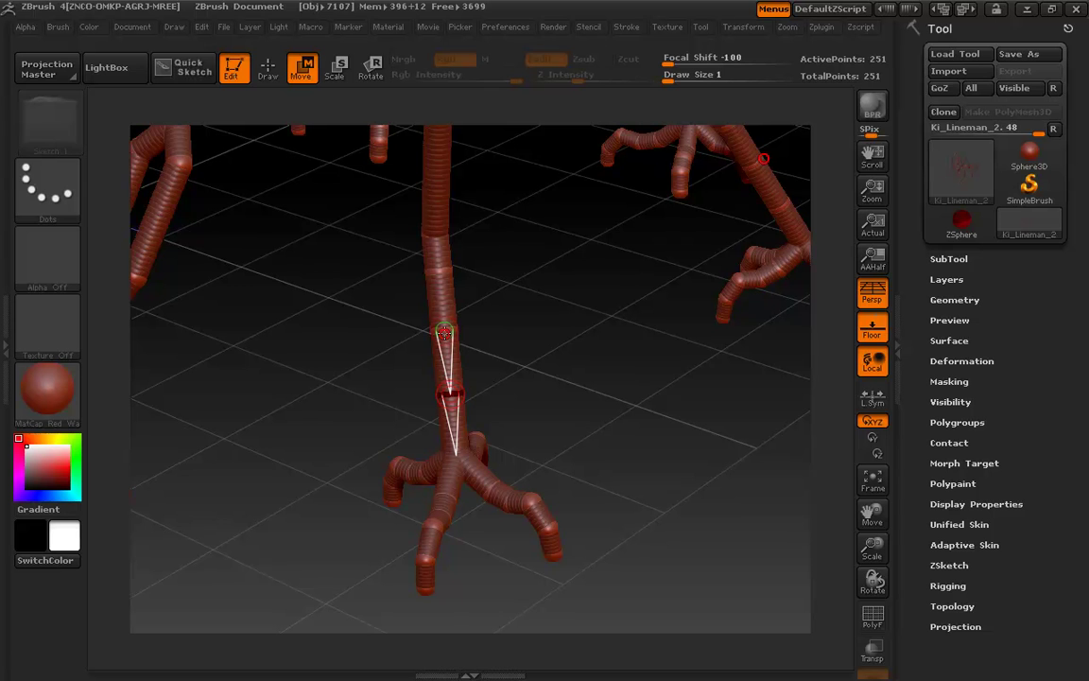
{"action": "mouse_move", "coordinate": [445, 331]}
{"action": "left_mouse_down"}
{"action": "mouse_move", "coordinate": [459, 330]}
{"action": "mouse_move", "coordinate": [459, 256]}
{"action": "left_mouse_up"}
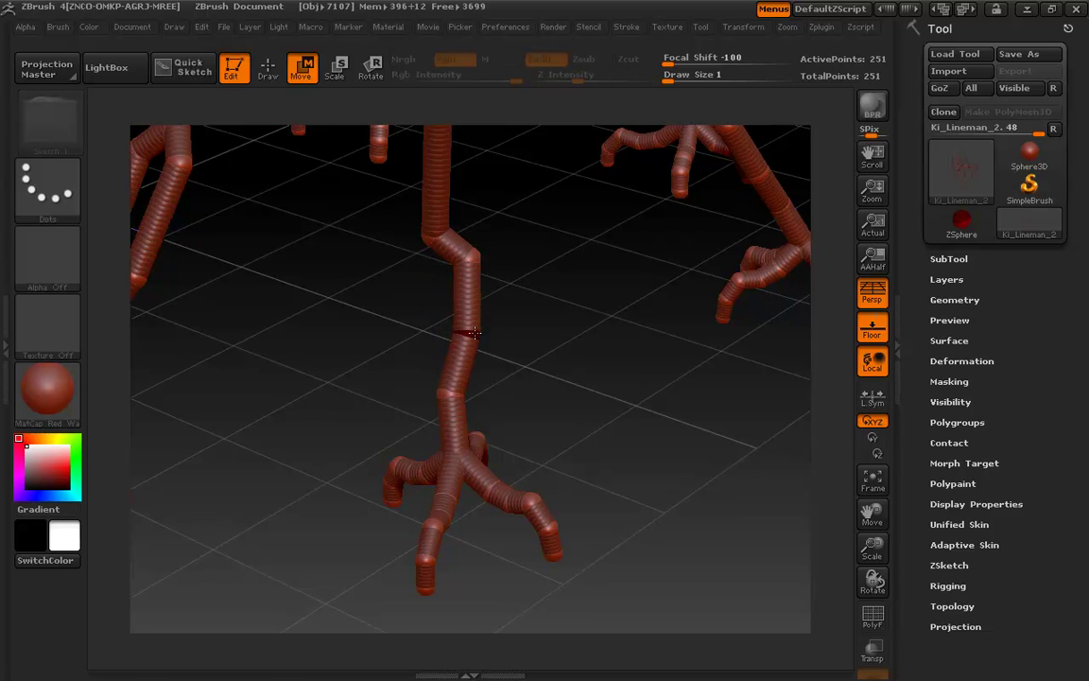
Draw a new ZSphere at the joint above the rear leg's first branch and move it down to the ankle
{"action": "left_click_drag", "start_coordinate": [525, 336], "coordinate": [583, 311]}
{"action": "key", "text": "q"}
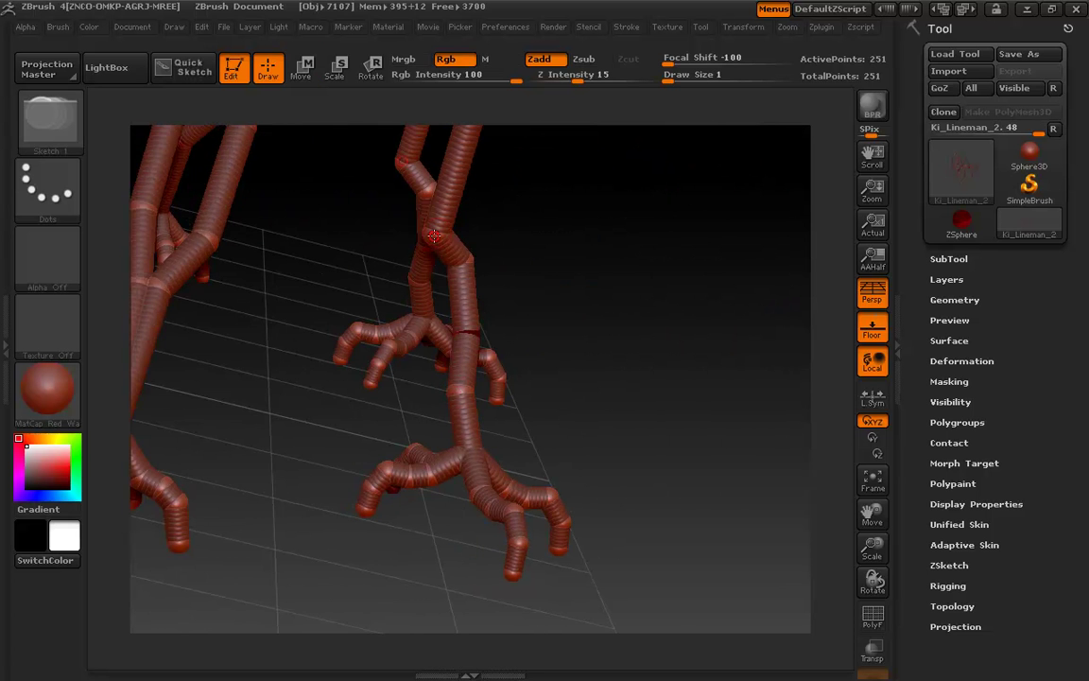
{"action": "left_click_drag", "start_coordinate": [605, 255], "coordinate": [541, 289]}
{"action": "key", "text": "w"}
{"action": "mouse_move", "coordinate": [422, 244]}
{"action": "left_mouse_down"}
{"action": "mouse_move", "coordinate": [415, 341]}
{"action": "mouse_move", "coordinate": [438, 457]}
{"action": "mouse_move", "coordinate": [449, 449]}
{"action": "left_mouse_up"}
{"action": "key", "text": "r"}
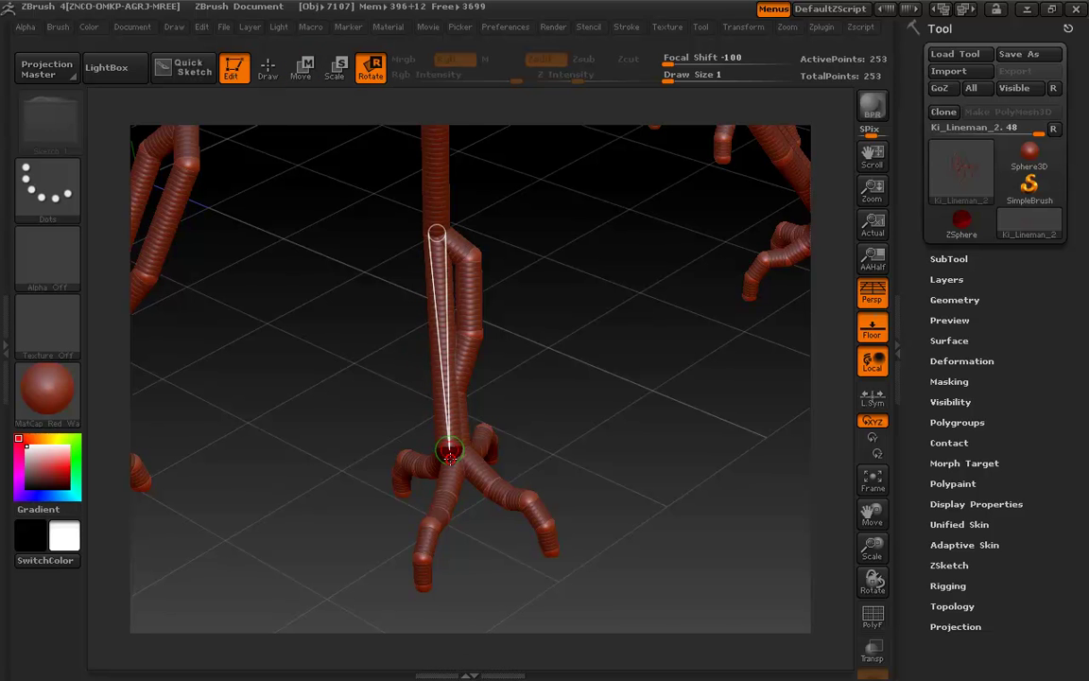
{"action": "key", "text": "e"}
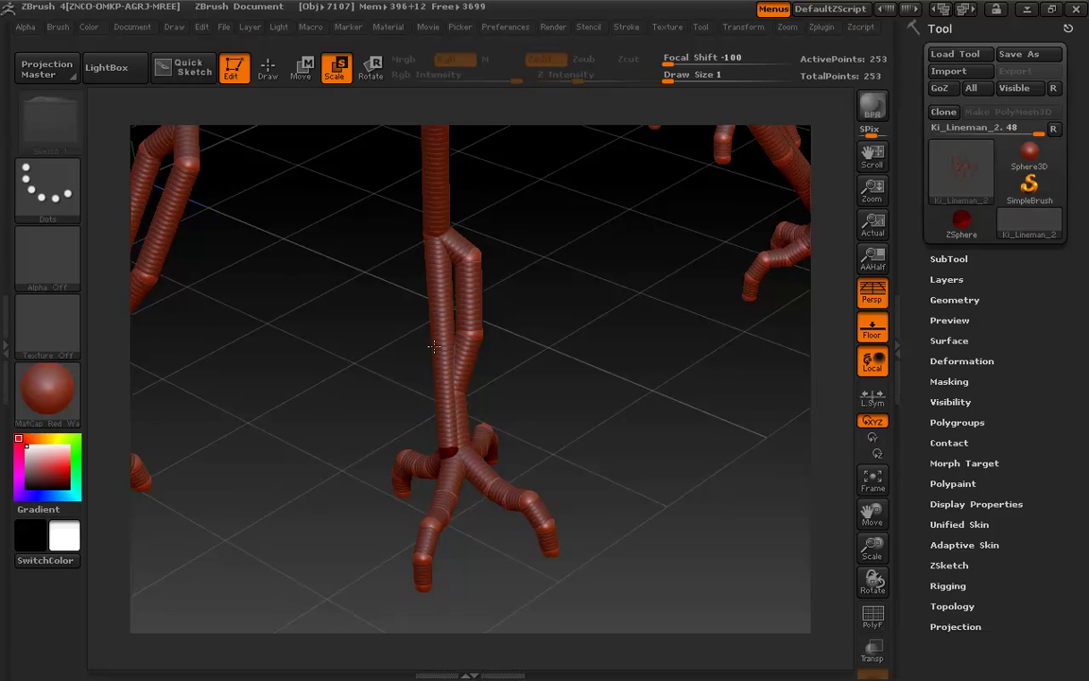
{"action": "key", "text": "a"}
{"action": "key", "text": "a"}
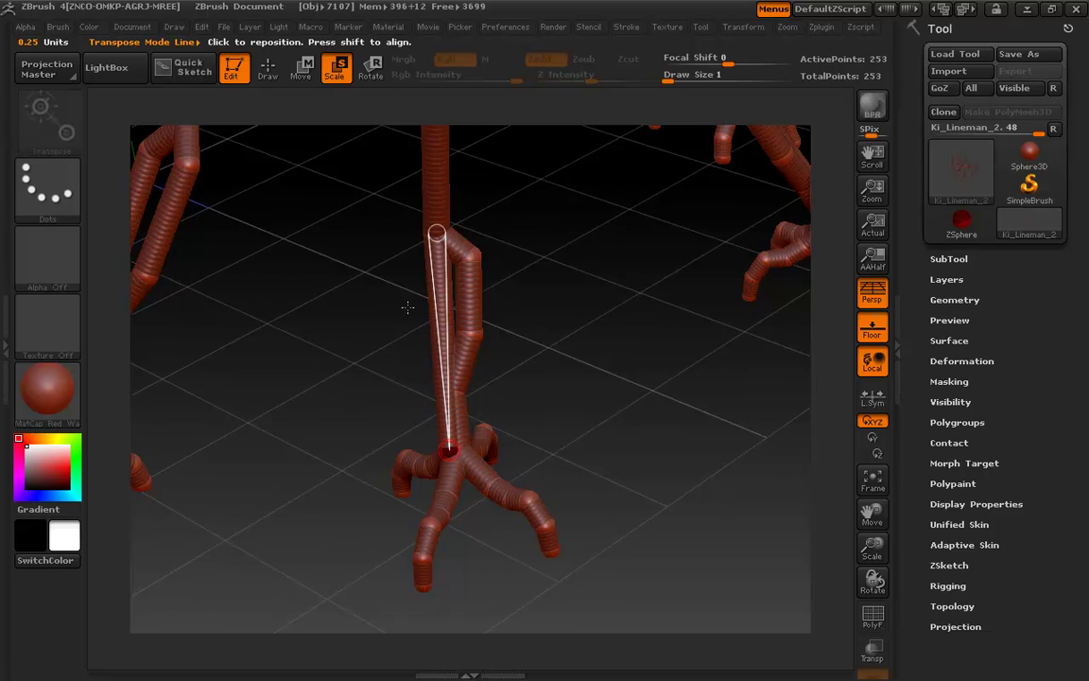
Insert three ZSpheres along the rear leg's second branch and move the lowest down level with the first branch's lower joint
{"action": "key", "text": "q"}
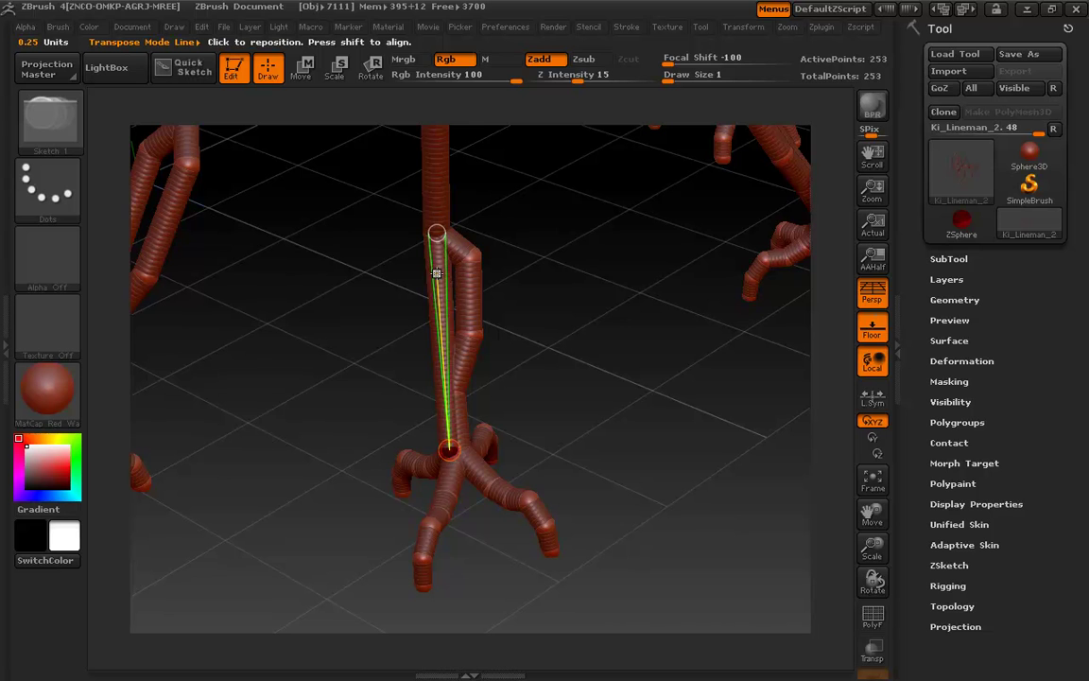
{"action": "left_click", "coordinate": [438, 273]}
{"action": "left_click", "coordinate": [441, 317]}
{"action": "left_click", "coordinate": [444, 368]}
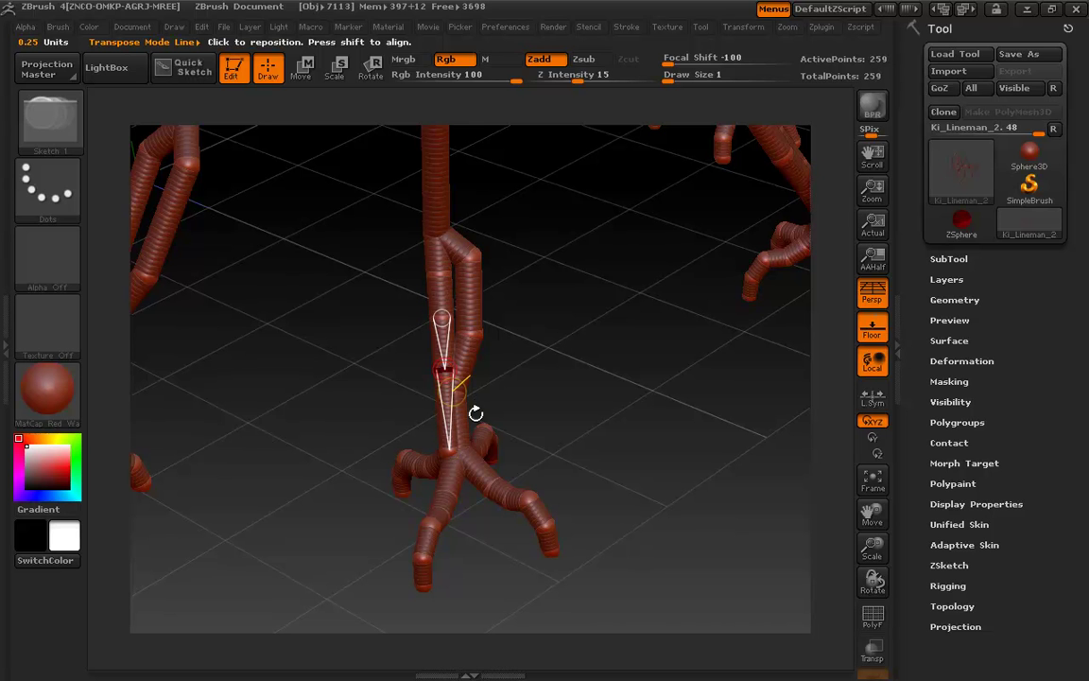
{"action": "key", "text": "w"}
{"action": "left_click_drag", "start_coordinate": [443, 369], "coordinate": [449, 390]}
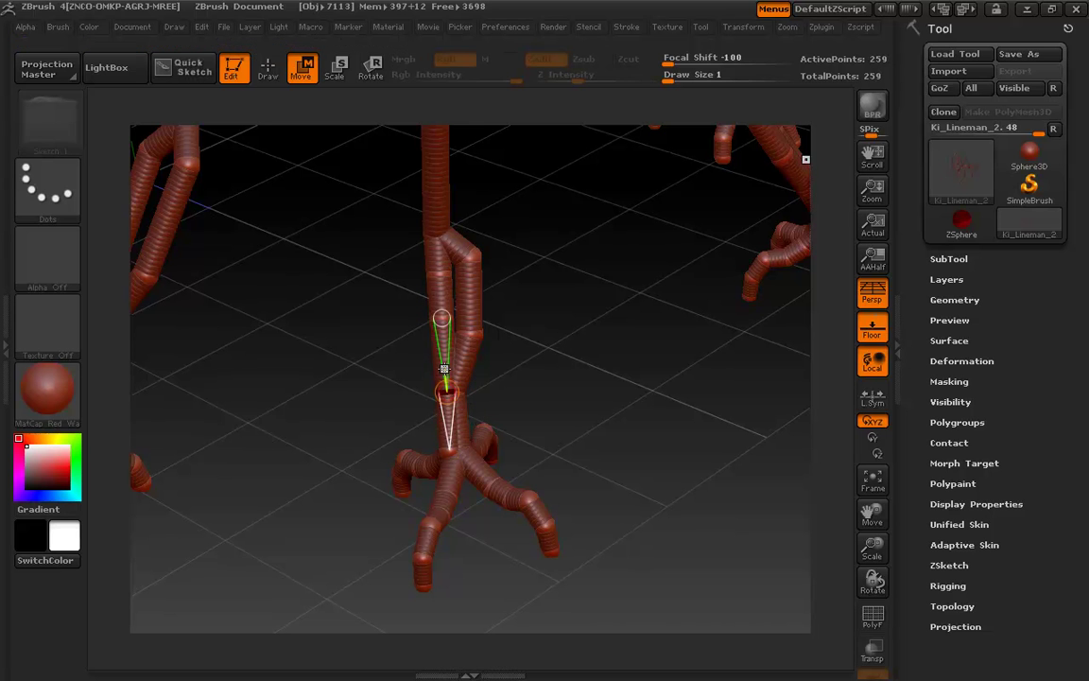
Move the upper two joints of the rear leg's second branch outward to bow it, and seat its lower end at the ankle
{"action": "left_click_drag", "start_coordinate": [444, 318], "coordinate": [425, 337]}
{"action": "key", "text": "ctrl+z"}
{"action": "left_click_drag", "start_coordinate": [437, 277], "coordinate": [411, 274]}
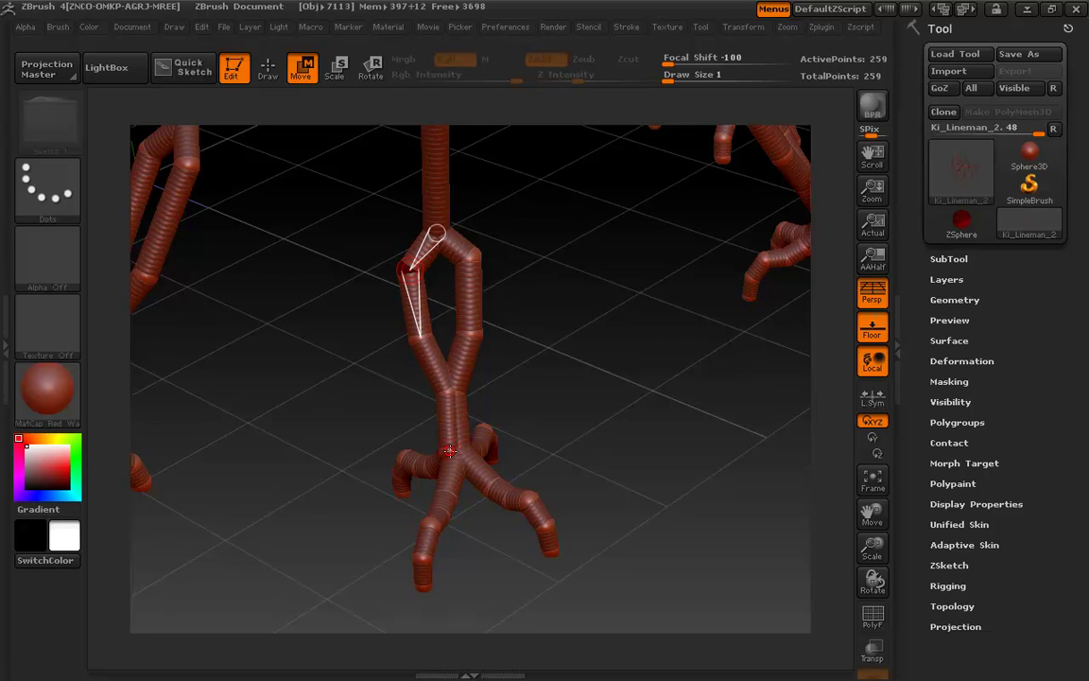
{"action": "left_click_drag", "start_coordinate": [365, 406], "coordinate": [445, 418]}
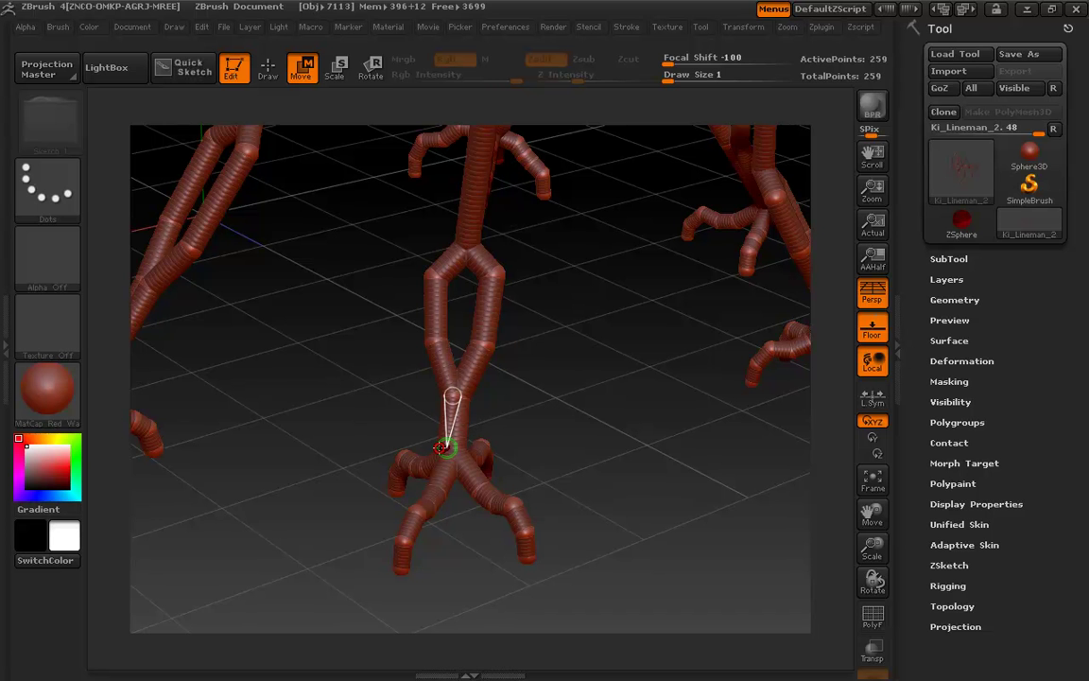
{"action": "mouse_move", "coordinate": [444, 446]}
{"action": "left_mouse_down"}
{"action": "mouse_move", "coordinate": [402, 445]}
{"action": "mouse_move", "coordinate": [442, 455]}
{"action": "left_mouse_up"}
{"action": "left_click_drag", "start_coordinate": [543, 397], "coordinate": [442, 442]}
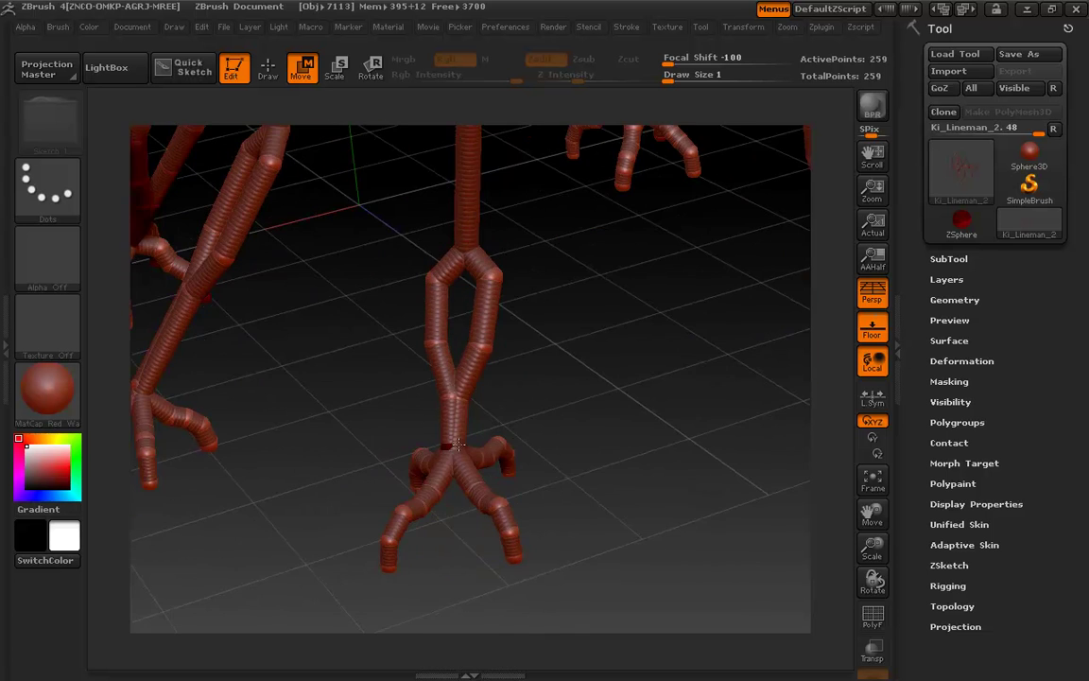
Reposition the elbow, forearm joint and wrist of the lower pair of arms
{"action": "left_click_drag", "start_coordinate": [605, 422], "coordinate": [683, 435]}
{"action": "left_click_drag", "start_coordinate": [431, 435], "coordinate": [300, 268]}
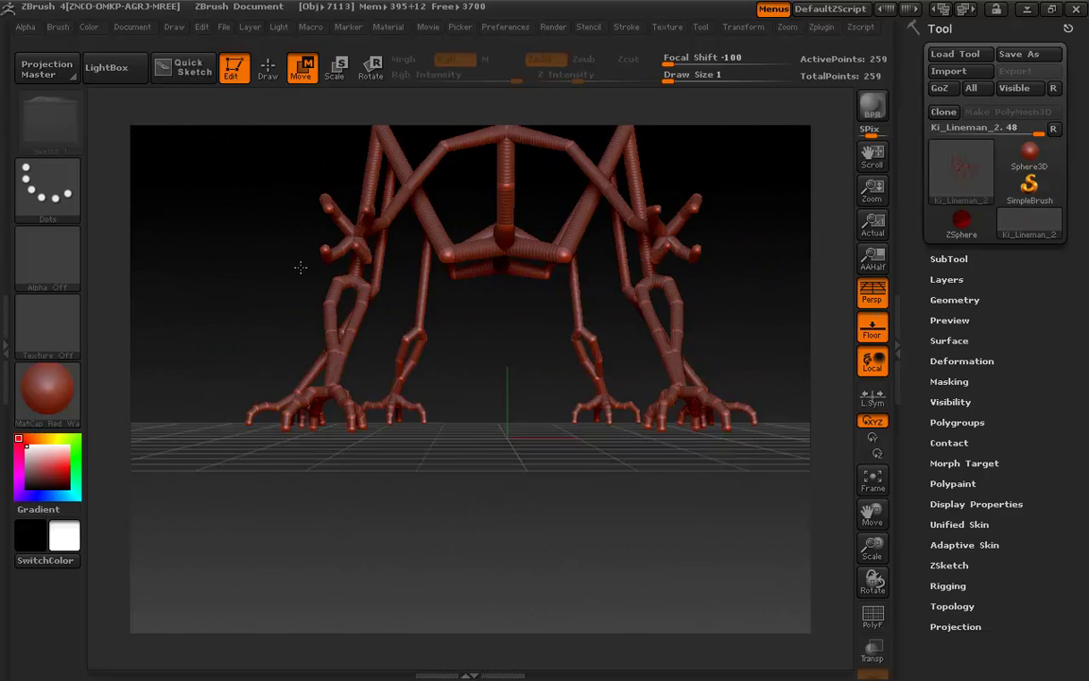
{"action": "left_click_drag", "start_coordinate": [537, 335], "coordinate": [614, 313]}
{"action": "left_click_drag", "start_coordinate": [535, 373], "coordinate": [579, 365]}
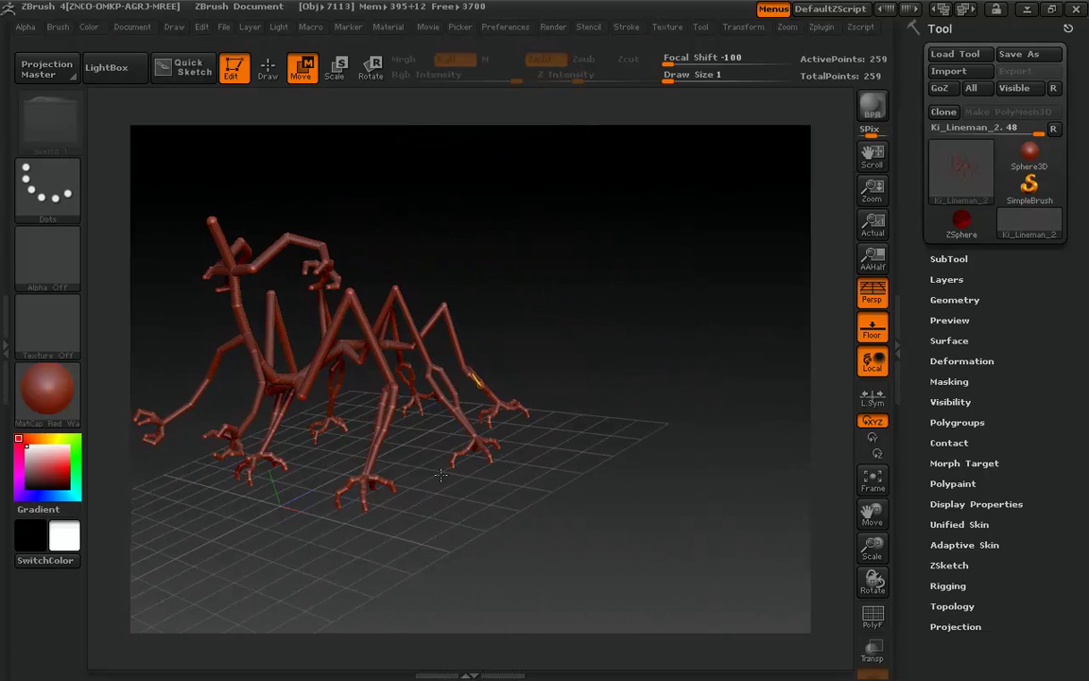
{"action": "left_click_drag", "start_coordinate": [422, 470], "coordinate": [517, 470], "text": "alt"}
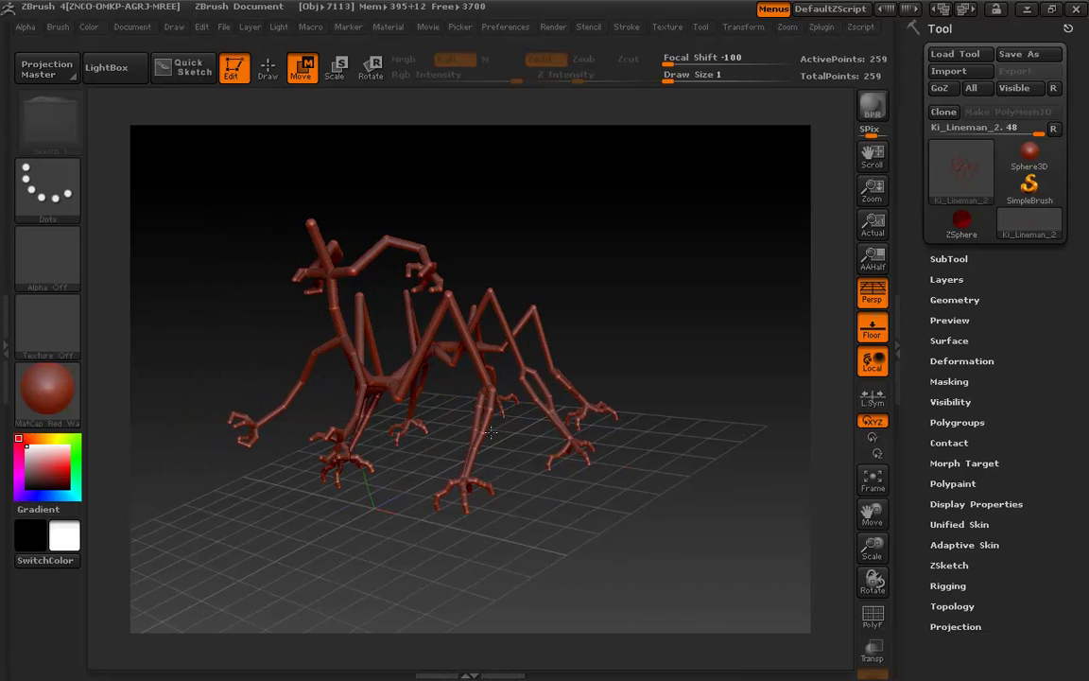
{"action": "mouse_move", "coordinate": [488, 431]}
{"action": "left_mouse_down"}
{"action": "mouse_move", "coordinate": [544, 430]}
{"action": "mouse_move", "coordinate": [491, 426]}
{"action": "left_mouse_up"}
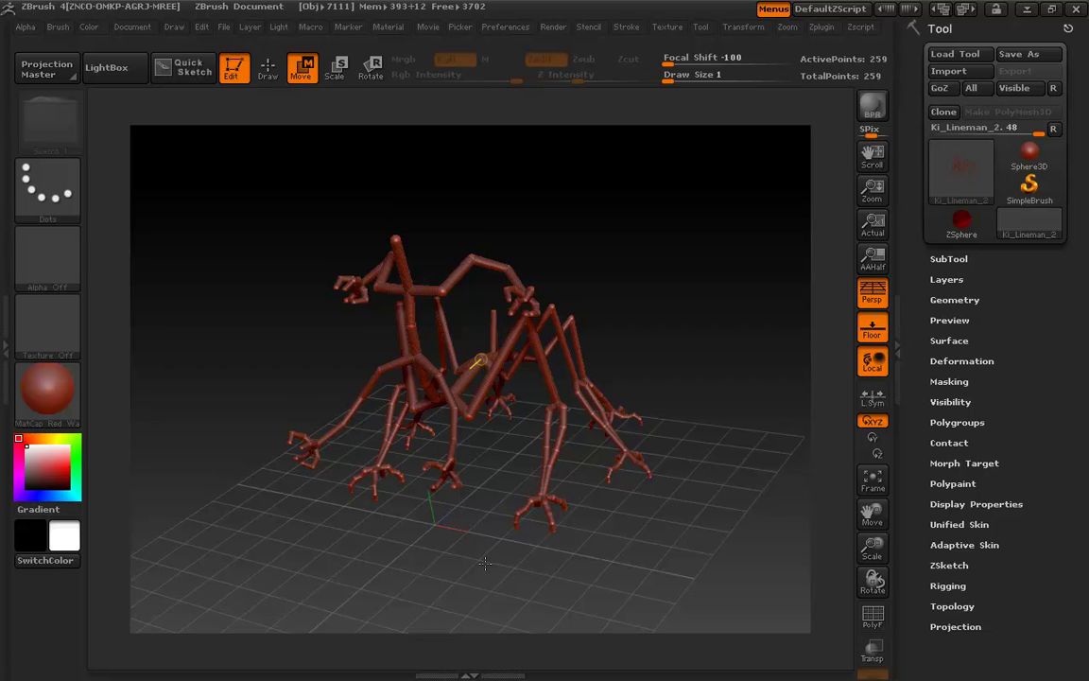
{"action": "left_click_drag", "start_coordinate": [441, 554], "coordinate": [550, 446]}
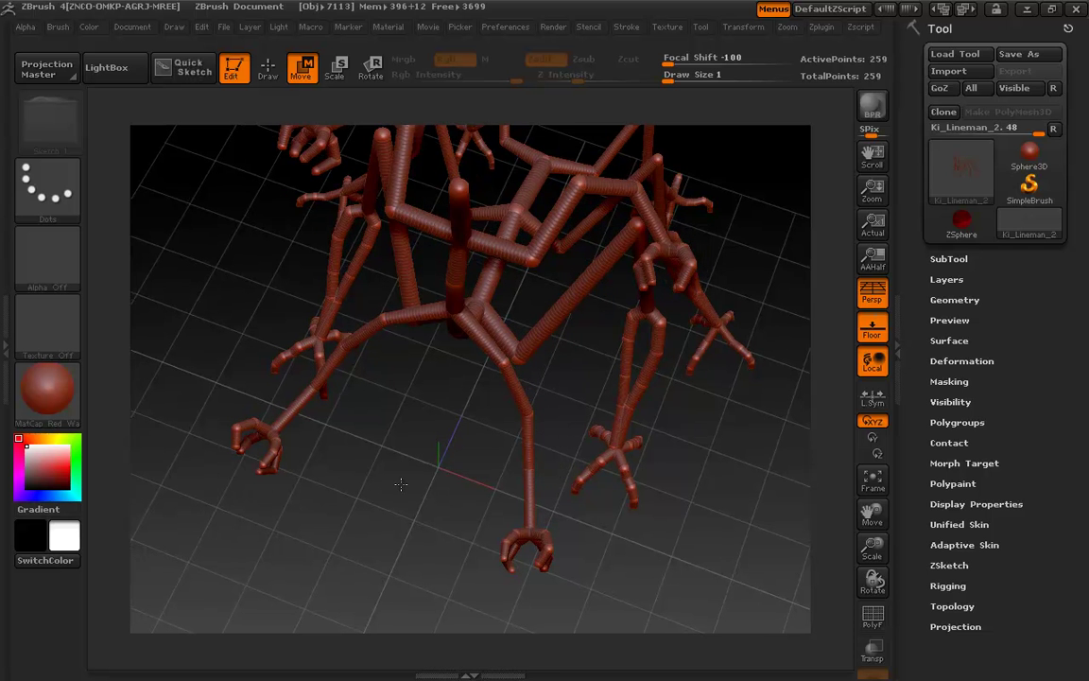
{"action": "left_click_drag", "start_coordinate": [444, 431], "coordinate": [417, 391]}
{"action": "left_click_drag", "start_coordinate": [422, 475], "coordinate": [428, 475]}
{"action": "left_click_drag", "start_coordinate": [422, 550], "coordinate": [417, 565]}
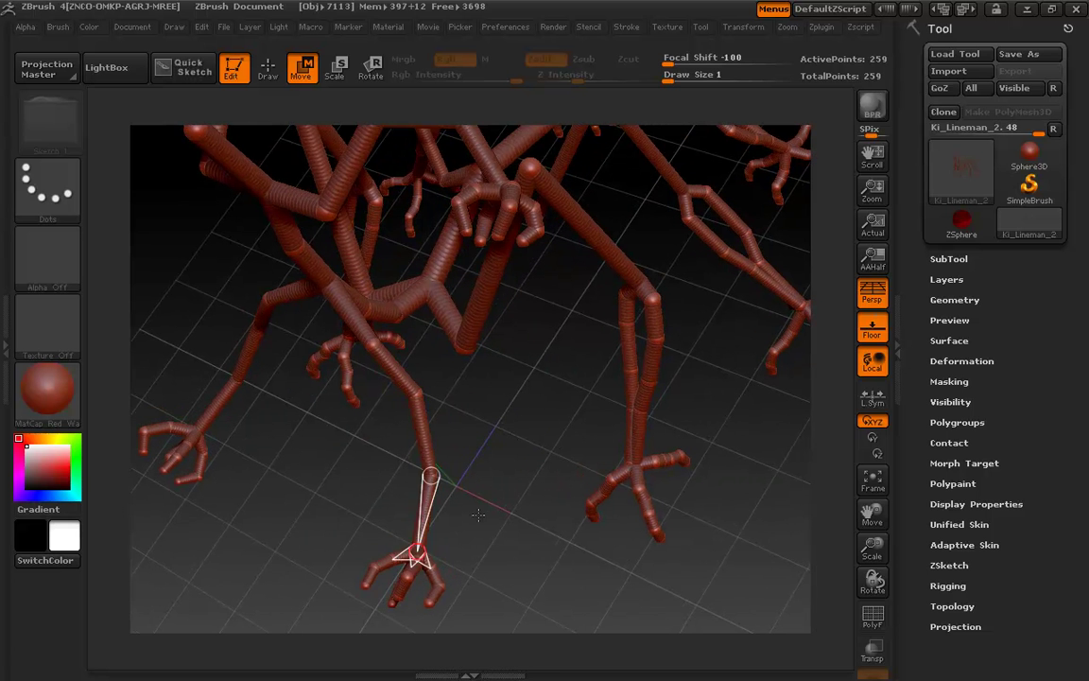
Insert three ZSpheres along the lower arms' forearm and move the upper two sideways to bow the first branch
{"action": "mouse_move", "coordinate": [503, 490]}
{"action": "left_mouse_down"}
{"action": "mouse_move", "coordinate": [516, 446]}
{"action": "mouse_move", "coordinate": [515, 492]}
{"action": "left_mouse_up"}
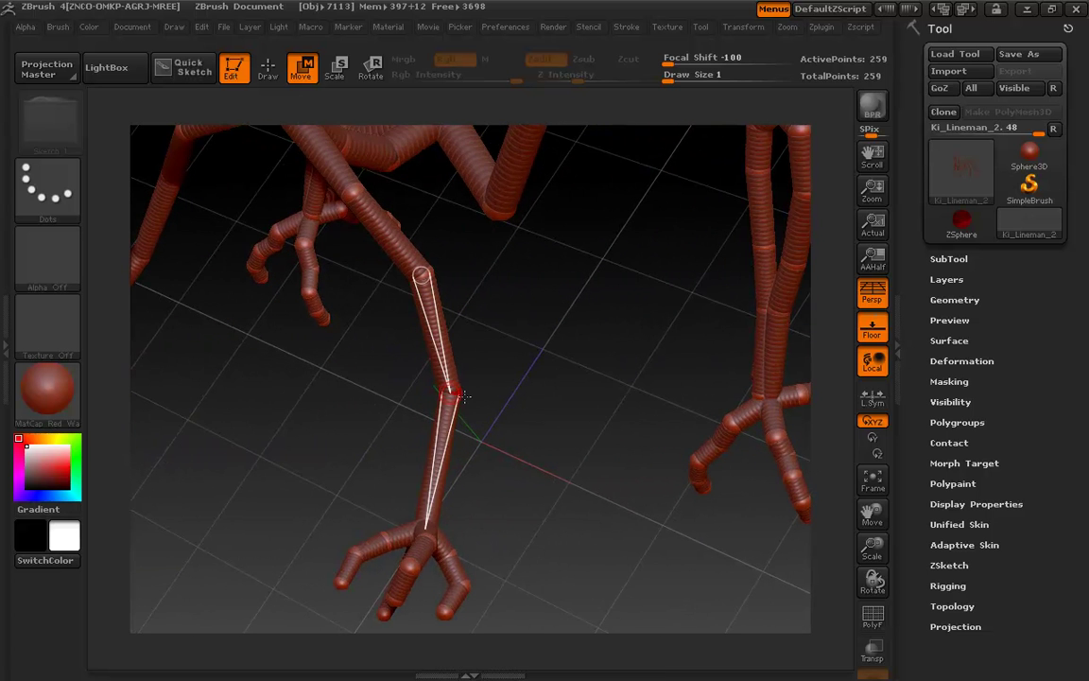
{"action": "key", "text": "q"}
{"action": "left_click", "coordinate": [447, 425]}
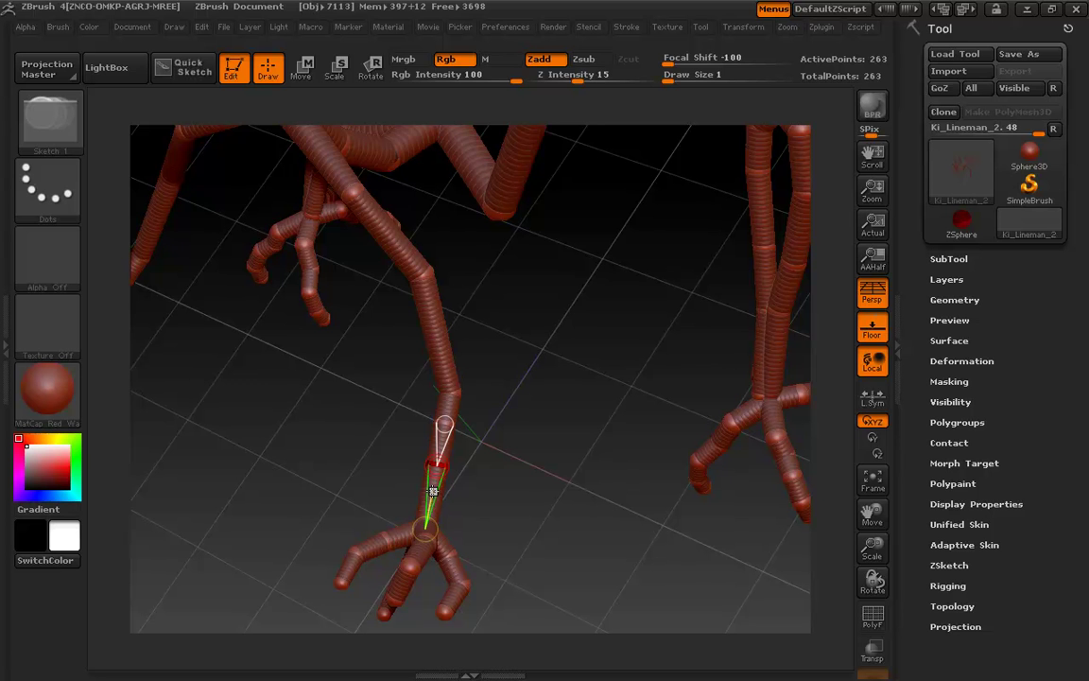
{"action": "left_click", "coordinate": [433, 493]}
{"action": "key", "text": "w"}
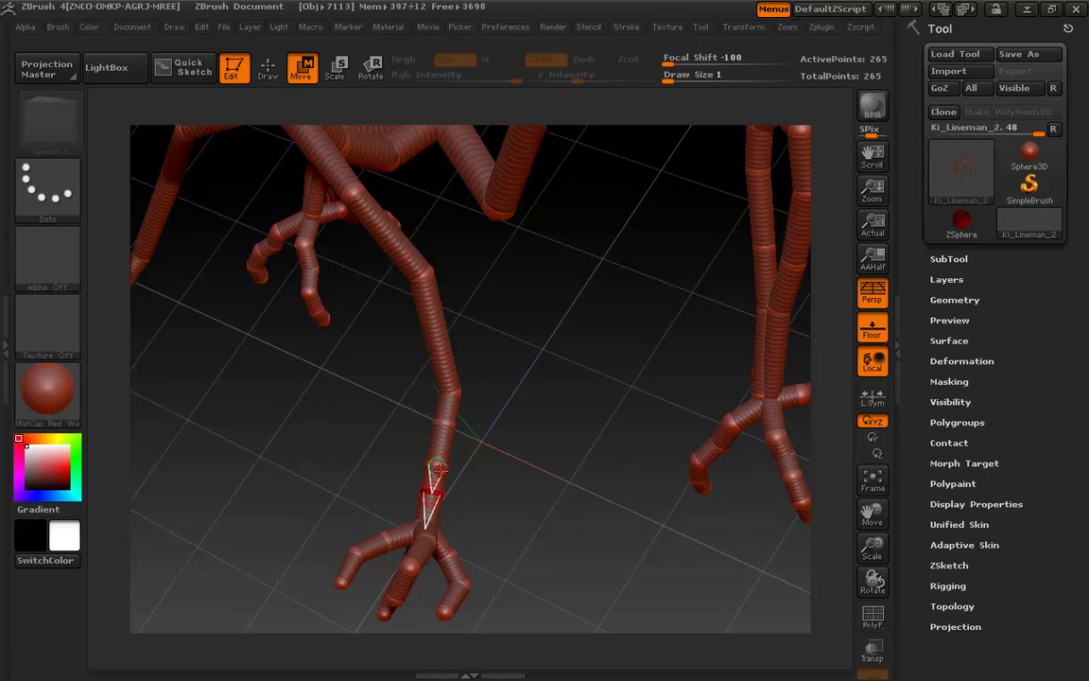
{"action": "left_click_drag", "start_coordinate": [443, 425], "coordinate": [463, 414]}
Draw a new ZSphere at the joint above the lower arms' first branch and move it down to the wrist
{"action": "mouse_move", "coordinate": [516, 454]}
{"action": "left_mouse_down"}
{"action": "mouse_move", "coordinate": [592, 442]}
{"action": "mouse_move", "coordinate": [558, 435]}
{"action": "left_mouse_up"}
{"action": "key", "text": "q"}
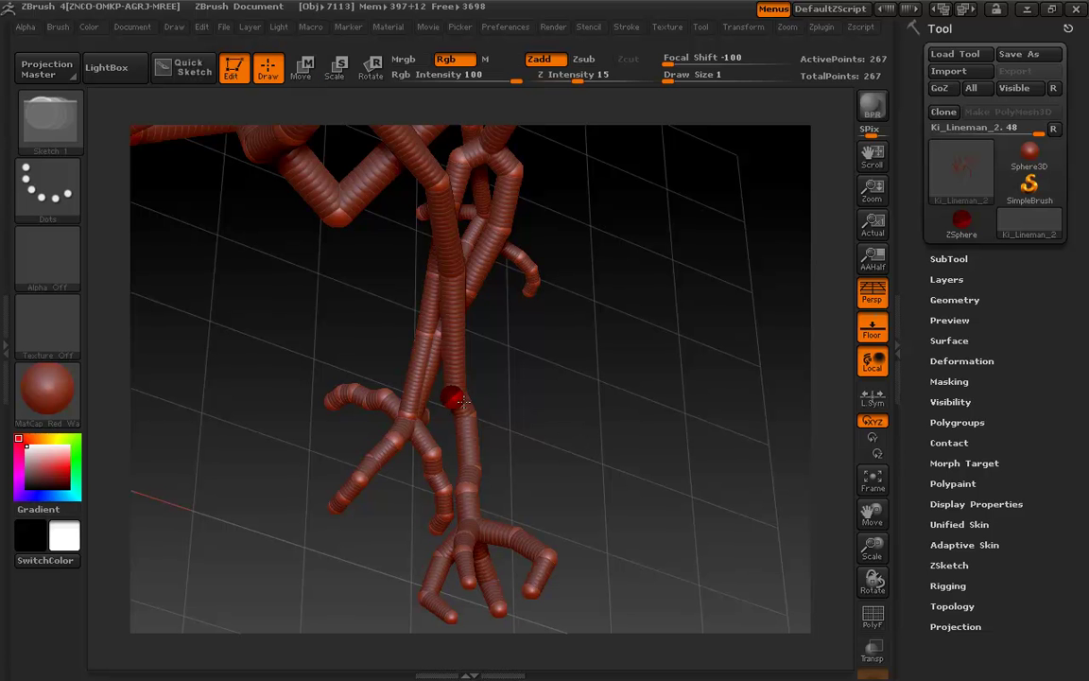
{"action": "mouse_move", "coordinate": [531, 369]}
{"action": "left_mouse_down"}
{"action": "mouse_move", "coordinate": [445, 395]}
{"action": "mouse_move", "coordinate": [450, 389]}
{"action": "mouse_move", "coordinate": [433, 442]}
{"action": "mouse_move", "coordinate": [445, 528]}
{"action": "left_mouse_up"}
{"action": "key", "text": "w"}
Insert three ZSpheres along the lower arms' second branch and move the middle one outward
{"action": "key", "text": "q"}
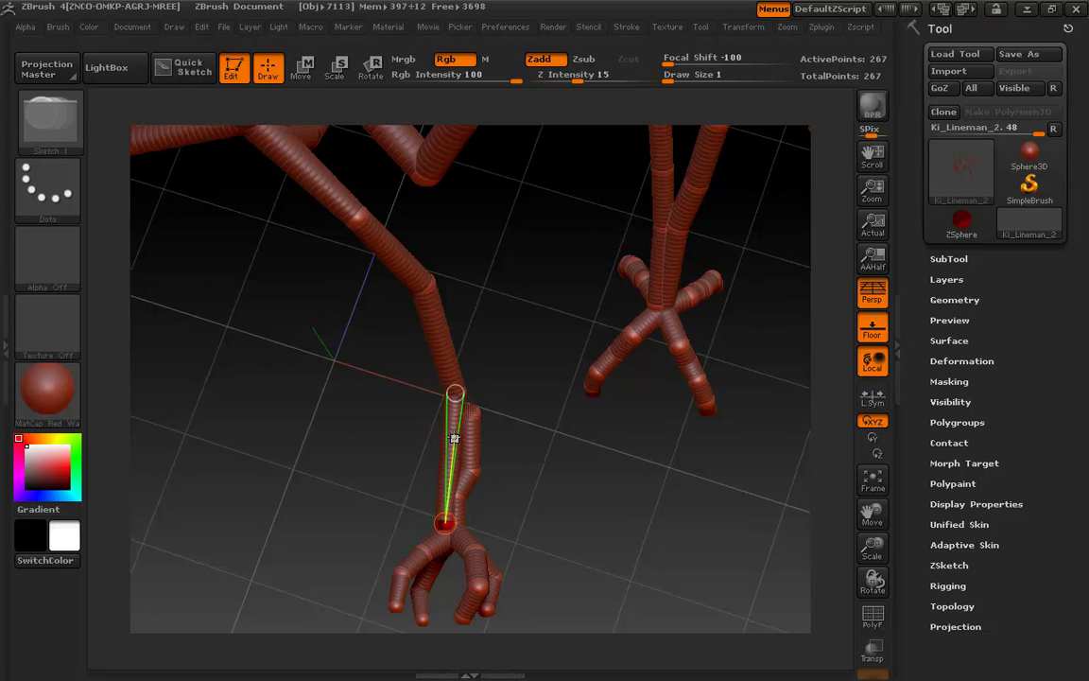
{"action": "left_click", "coordinate": [453, 417]}
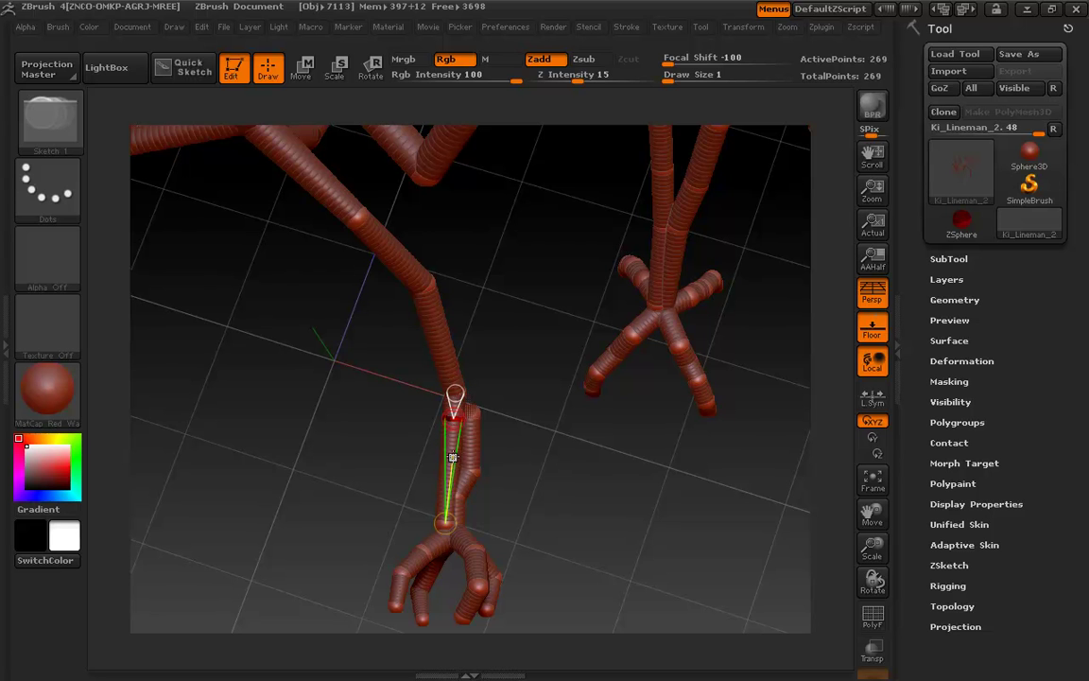
{"action": "left_click", "coordinate": [451, 449]}
{"action": "left_click", "coordinate": [448, 484]}
{"action": "key", "text": "w"}
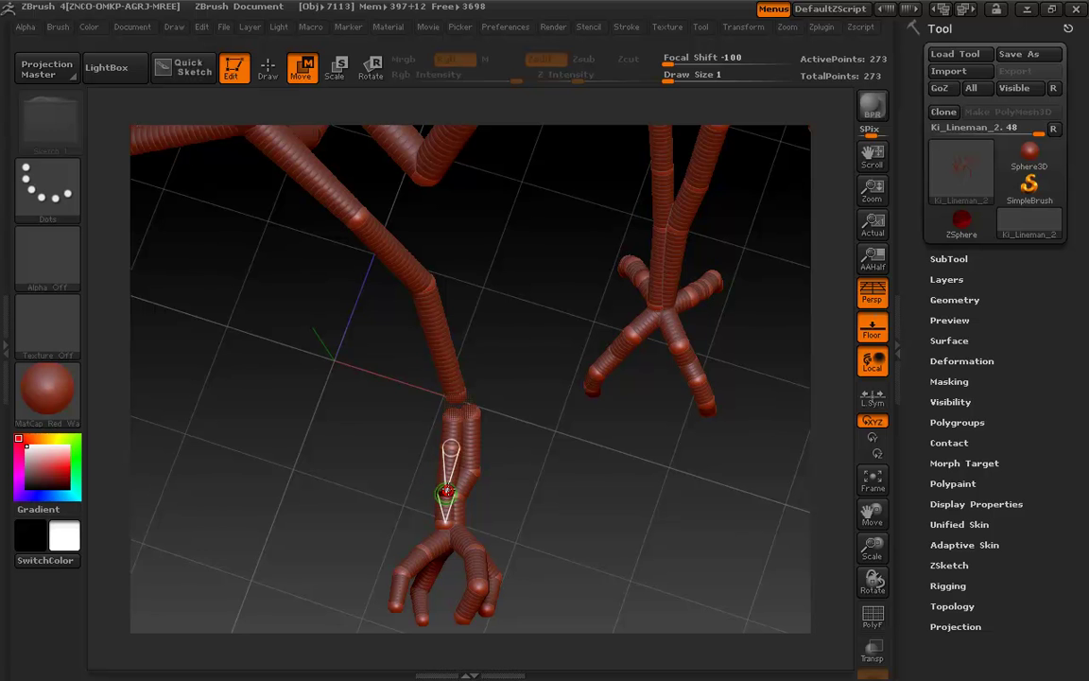
{"action": "left_click_drag", "start_coordinate": [451, 448], "coordinate": [432, 443]}
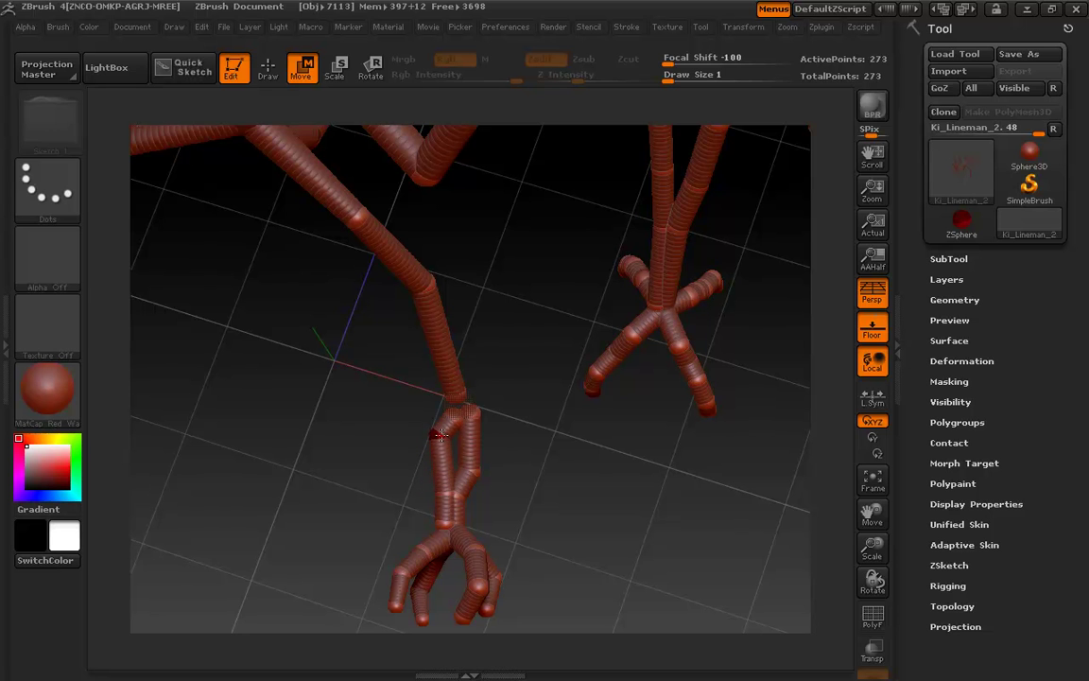
Insert another ZSphere below the outward joint of the forearm's second branch and move it and the top joint outward
{"action": "key", "text": "q"}
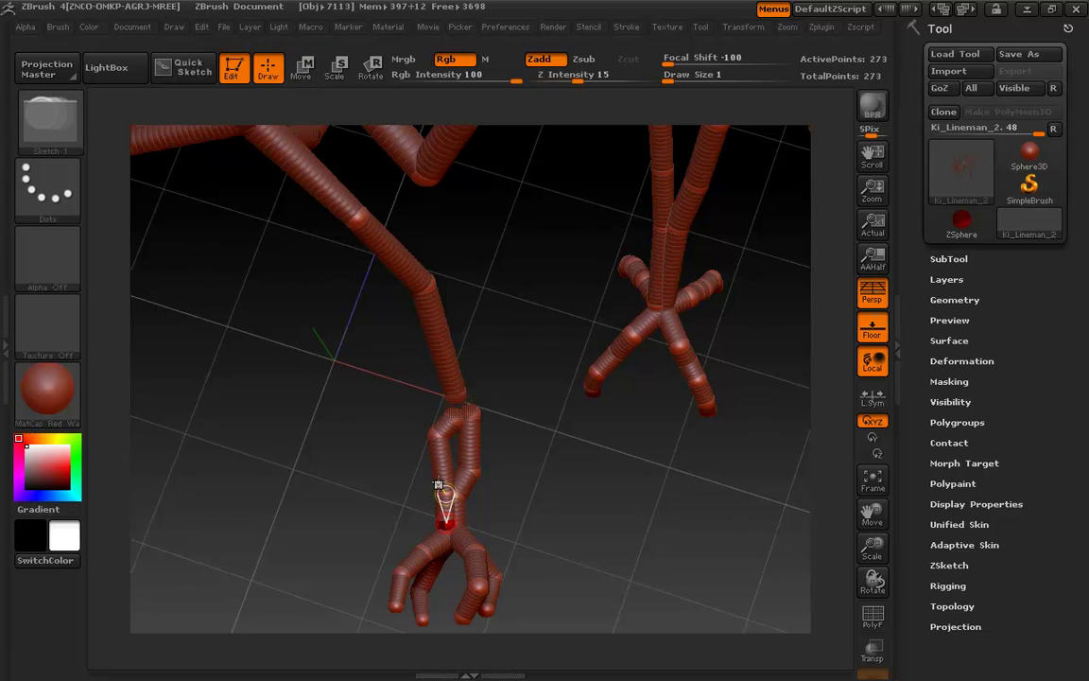
{"action": "left_click", "coordinate": [441, 466]}
{"action": "key", "text": "w"}
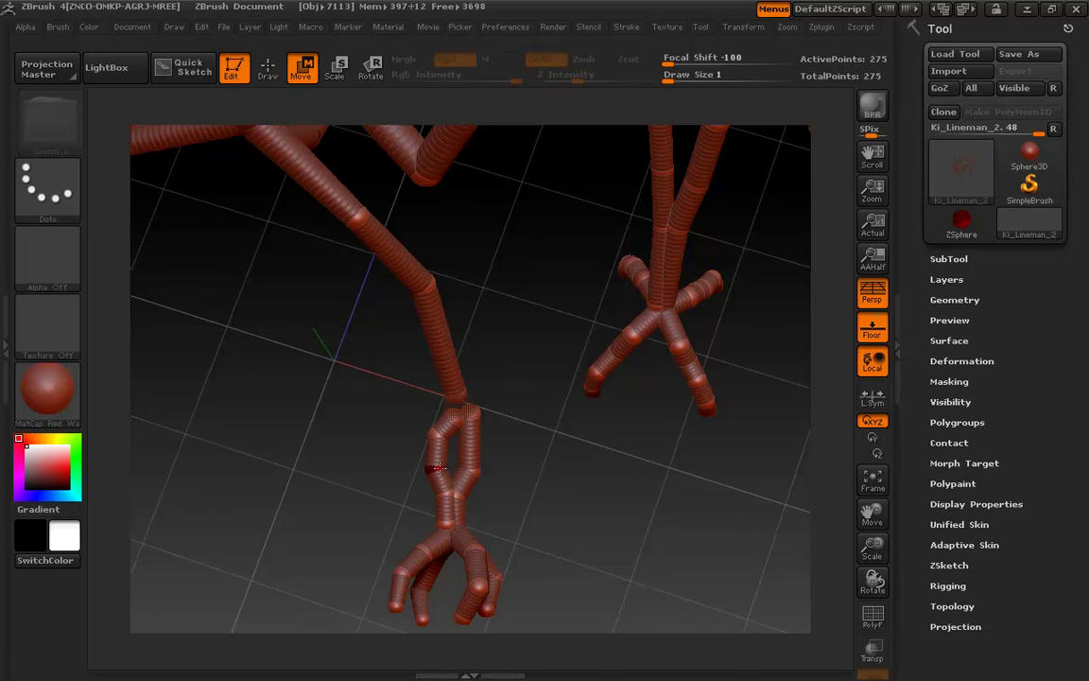
{"action": "left_click_drag", "start_coordinate": [438, 452], "coordinate": [532, 440]}
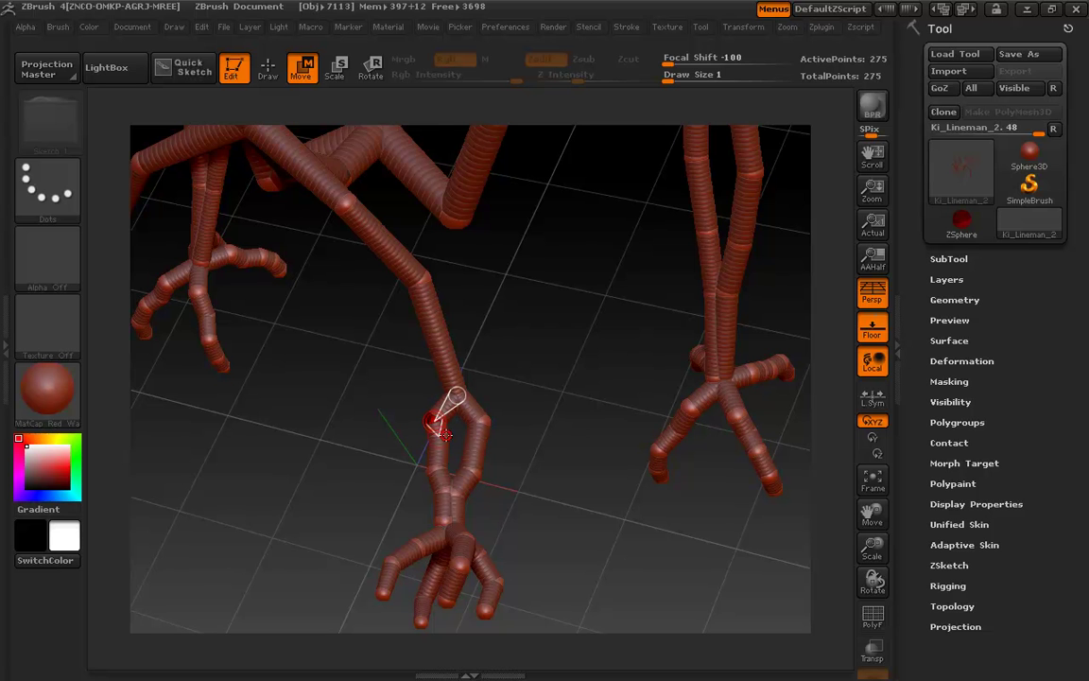
Delete the surplus ZSphere below the second branch's top joint and adjust the top joint to even out the forearm loop
{"action": "key", "text": "q"}
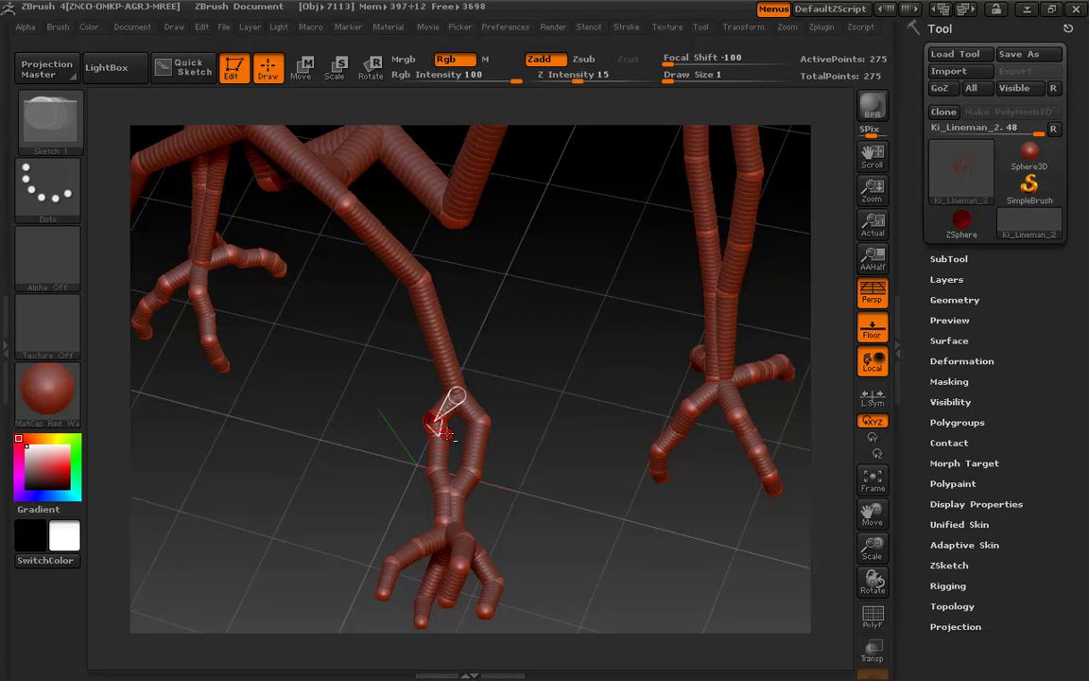
{"action": "left_click", "coordinate": [438, 433], "text": "alt"}
{"action": "left_click_drag", "start_coordinate": [535, 477], "coordinate": [535, 513], "text": "alt"}
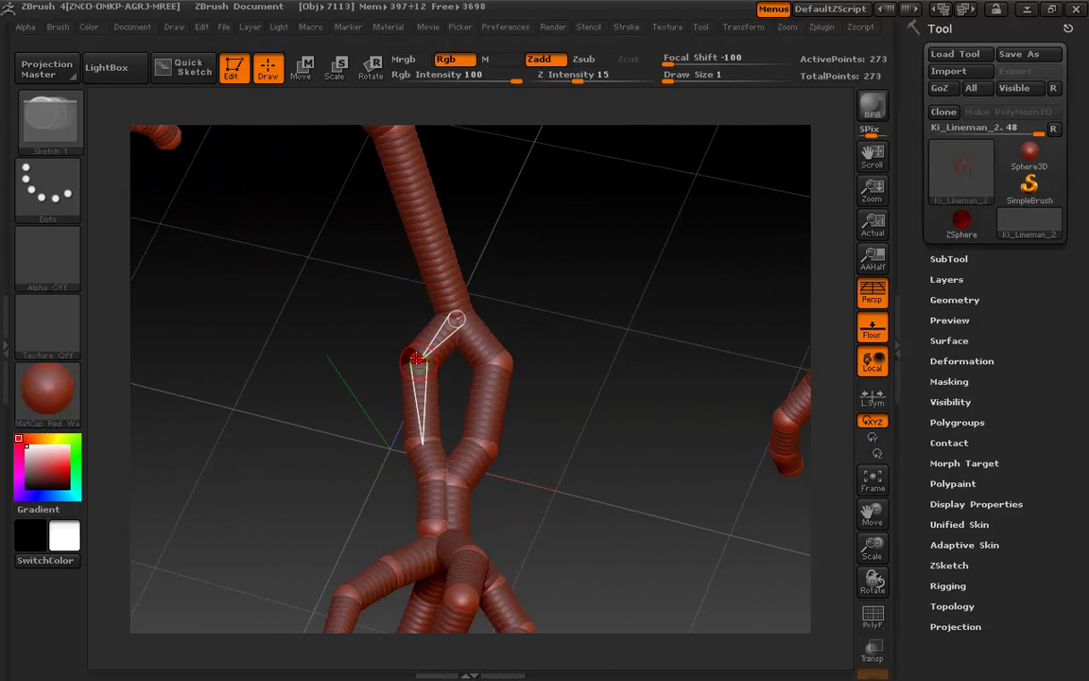
{"action": "key", "text": "w"}
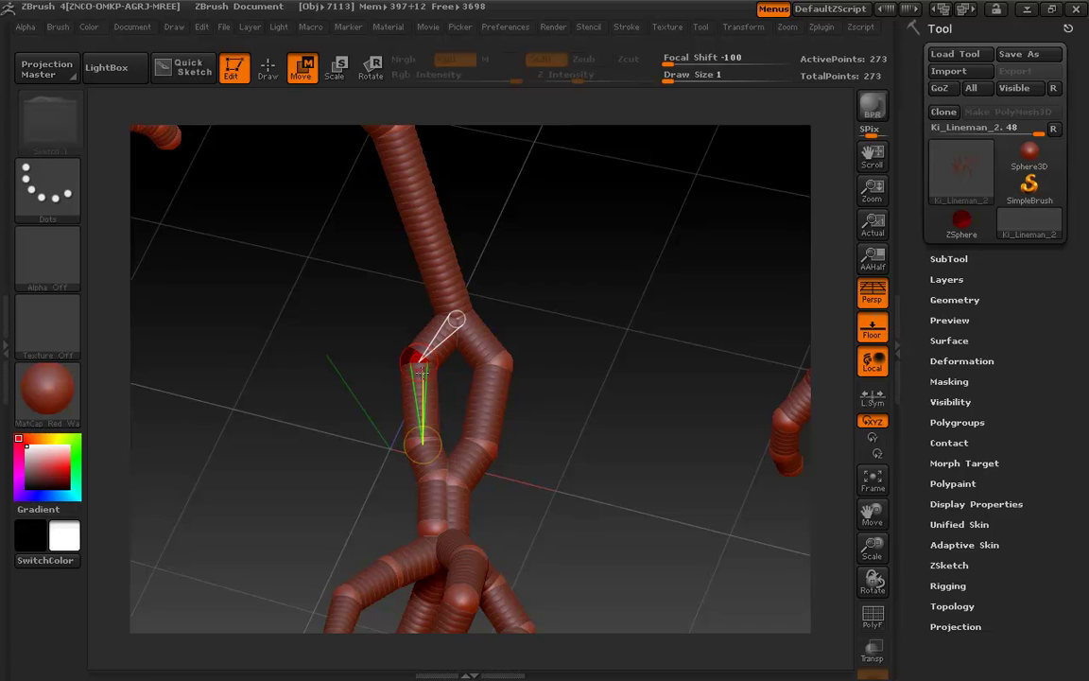
{"action": "left_click_drag", "start_coordinate": [423, 360], "coordinate": [501, 360]}
{"action": "left_click_drag", "start_coordinate": [429, 362], "coordinate": [416, 361]}
{"action": "left_click_drag", "start_coordinate": [552, 422], "coordinate": [566, 315]}
{"action": "left_click_drag", "start_coordinate": [404, 273], "coordinate": [396, 284]}
{"action": "left_click_drag", "start_coordinate": [484, 278], "coordinate": [516, 243]}
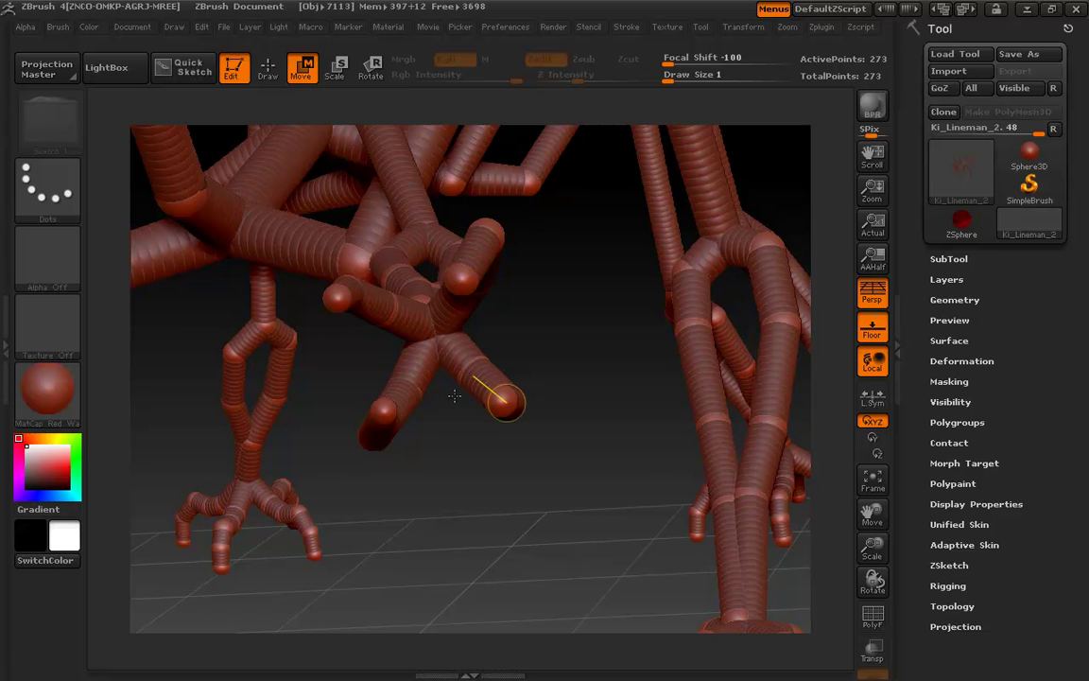
Rotate the forked forearm and hand about the joint where the lower arm splits
{"action": "left_click_drag", "start_coordinate": [455, 395], "coordinate": [535, 472]}
{"action": "left_click_drag", "start_coordinate": [508, 194], "coordinate": [421, 288]}
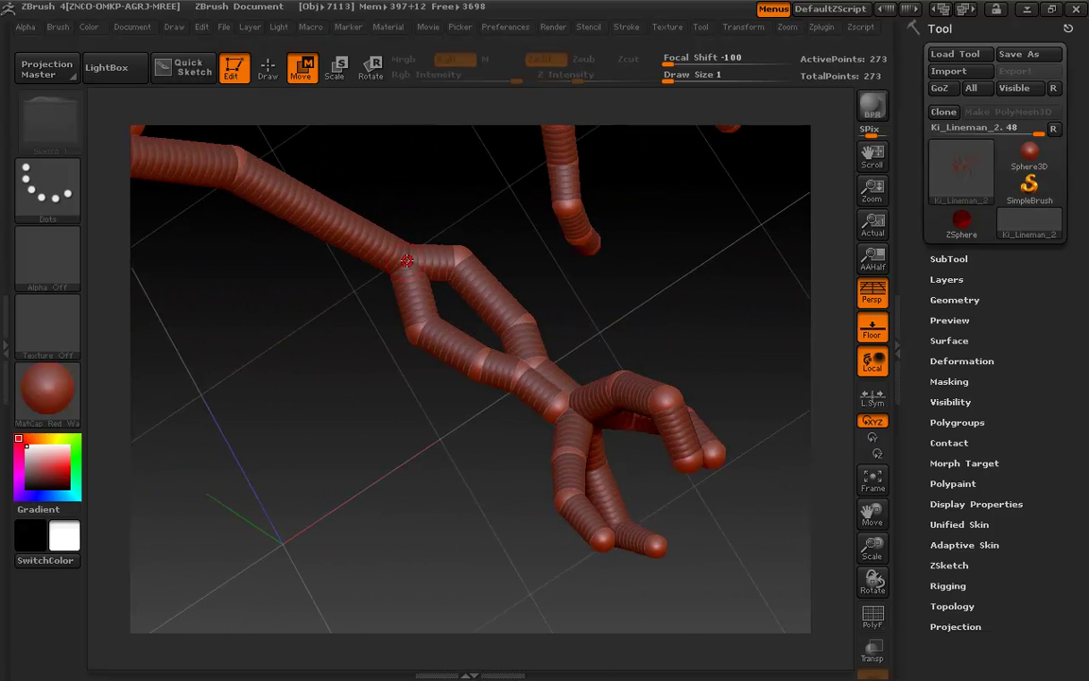
{"action": "key", "text": "e"}
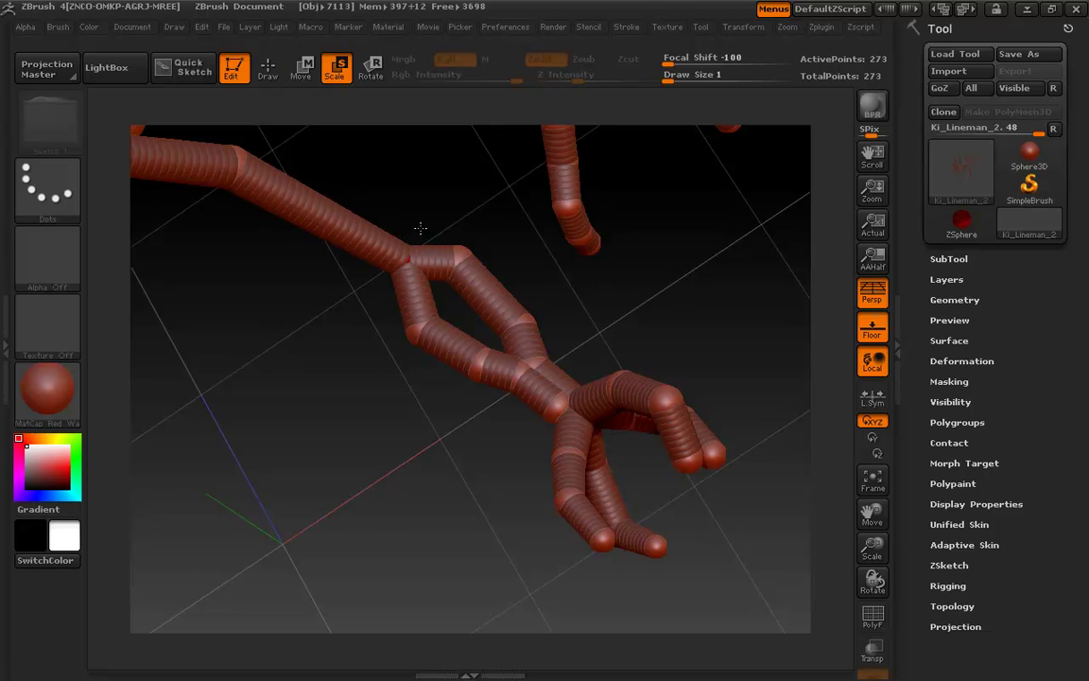
{"action": "key", "text": "r"}
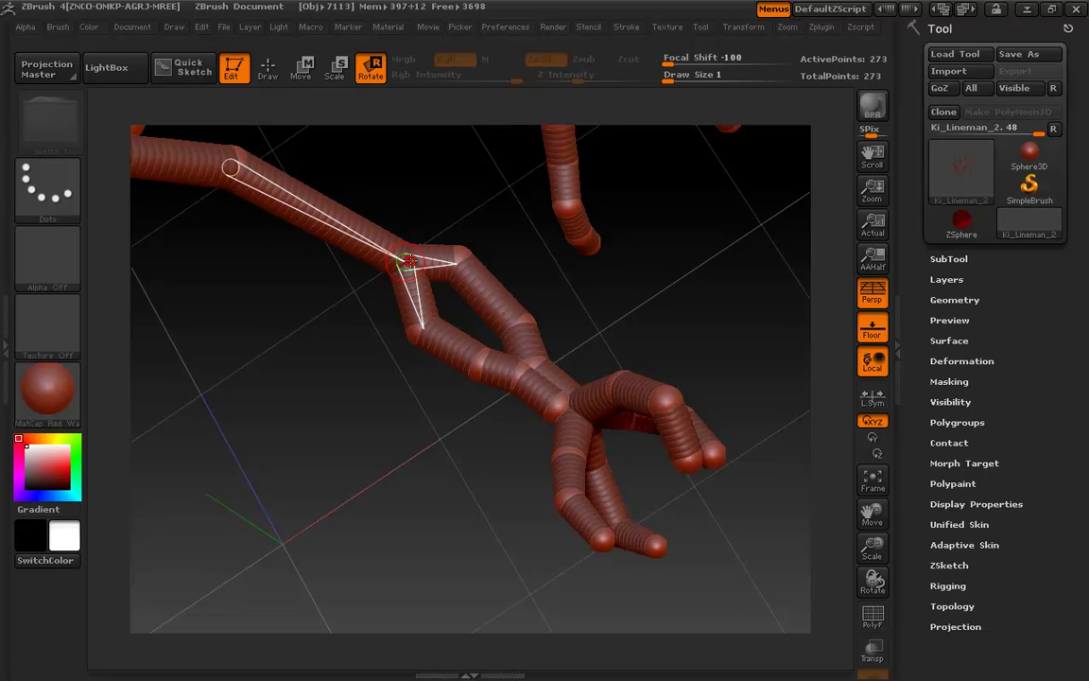
{"action": "left_click_drag", "start_coordinate": [409, 259], "coordinate": [579, 398]}
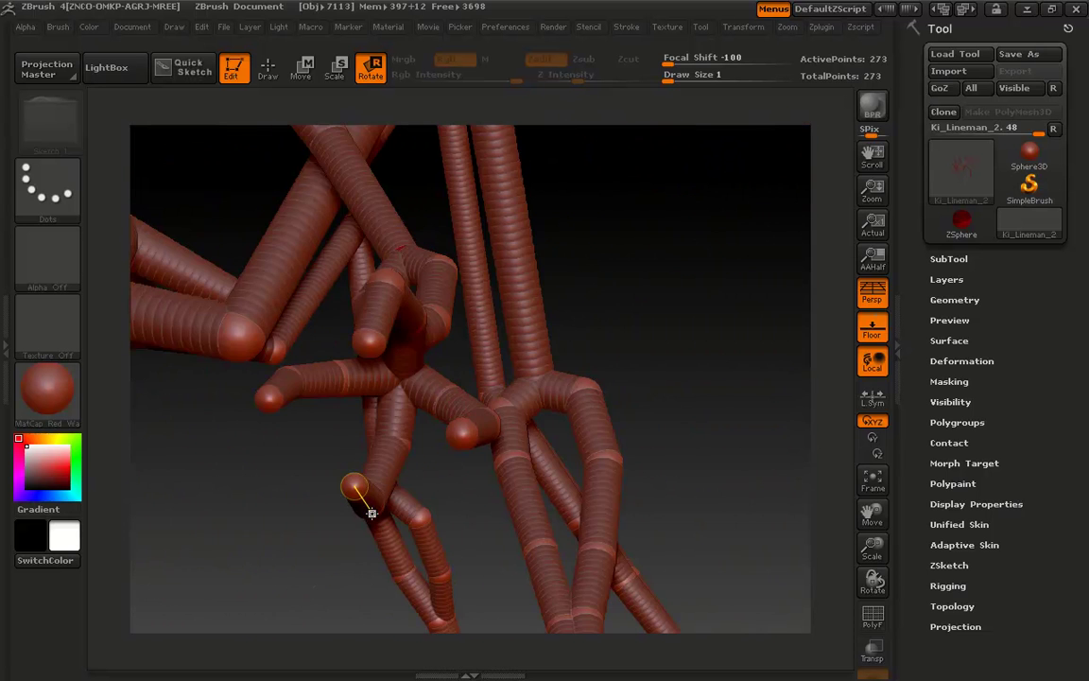
{"action": "left_click_drag", "start_coordinate": [677, 379], "coordinate": [562, 359], "text": "alt"}
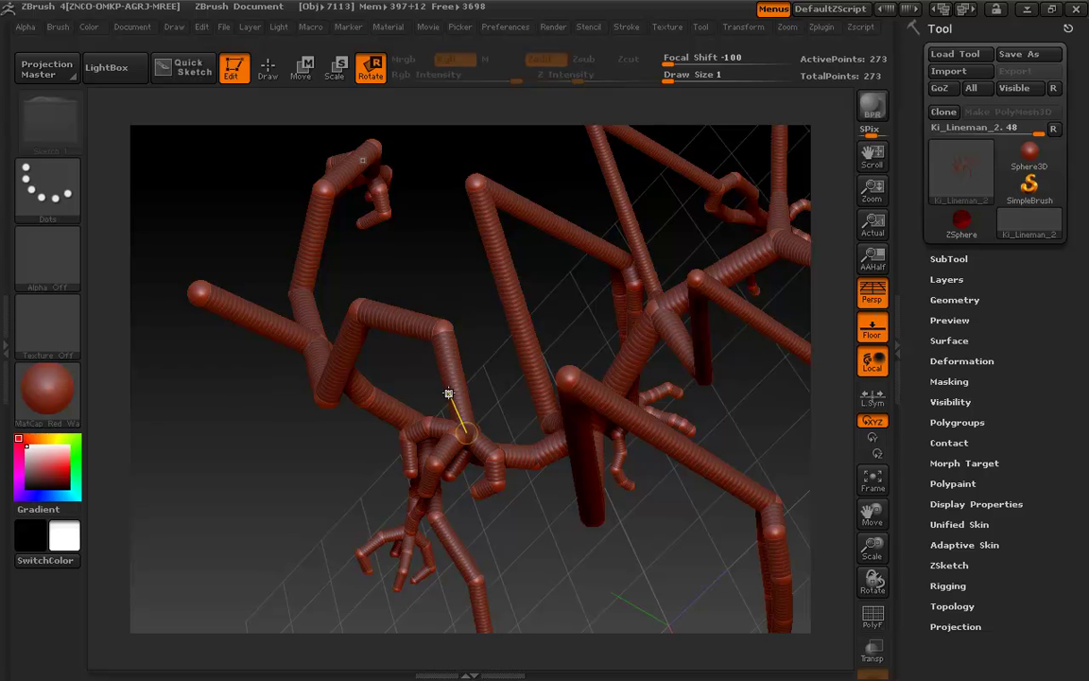
Move the hand of the upper pair of arms down to lengthen the forearm
{"action": "key", "text": "w"}
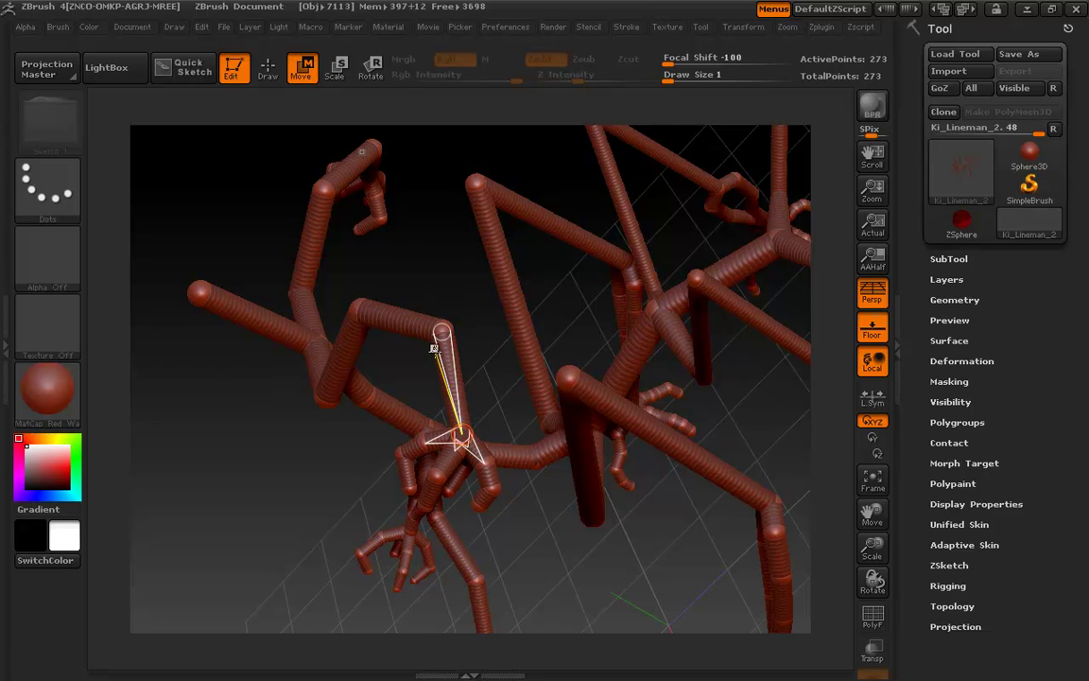
{"action": "left_click_drag", "start_coordinate": [442, 332], "coordinate": [444, 330]}
{"action": "left_click_drag", "start_coordinate": [472, 449], "coordinate": [473, 483]}
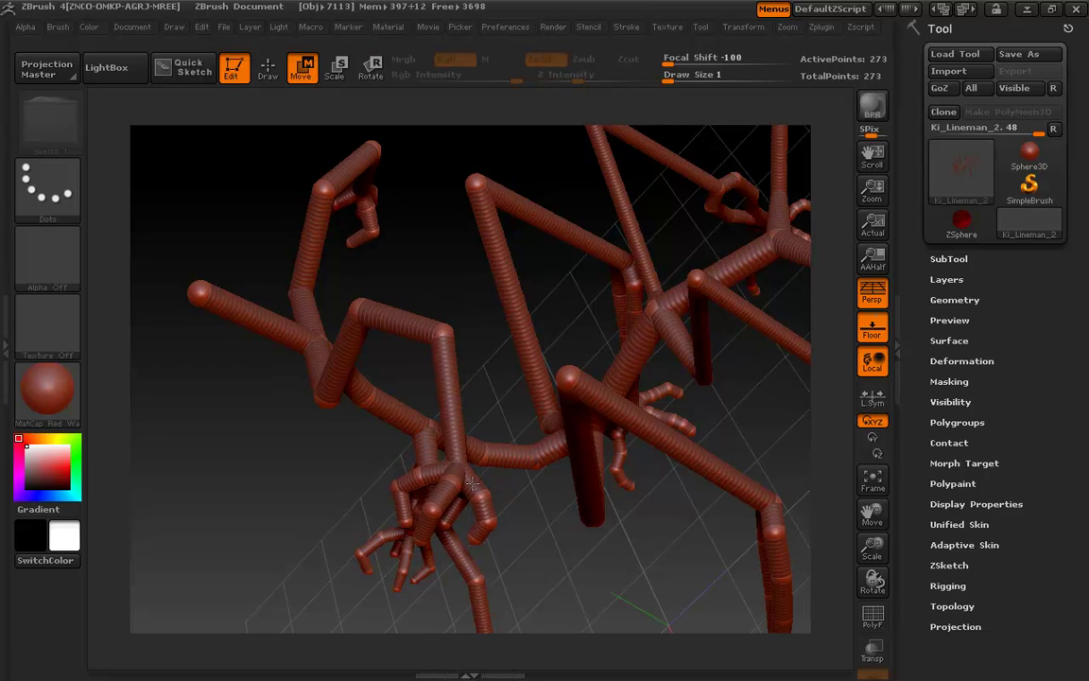
Insert three ZSpheres along the upper arms' forearm and move the middle one sideways to bow the first branch
{"action": "left_click_drag", "start_coordinate": [382, 455], "coordinate": [421, 451]}
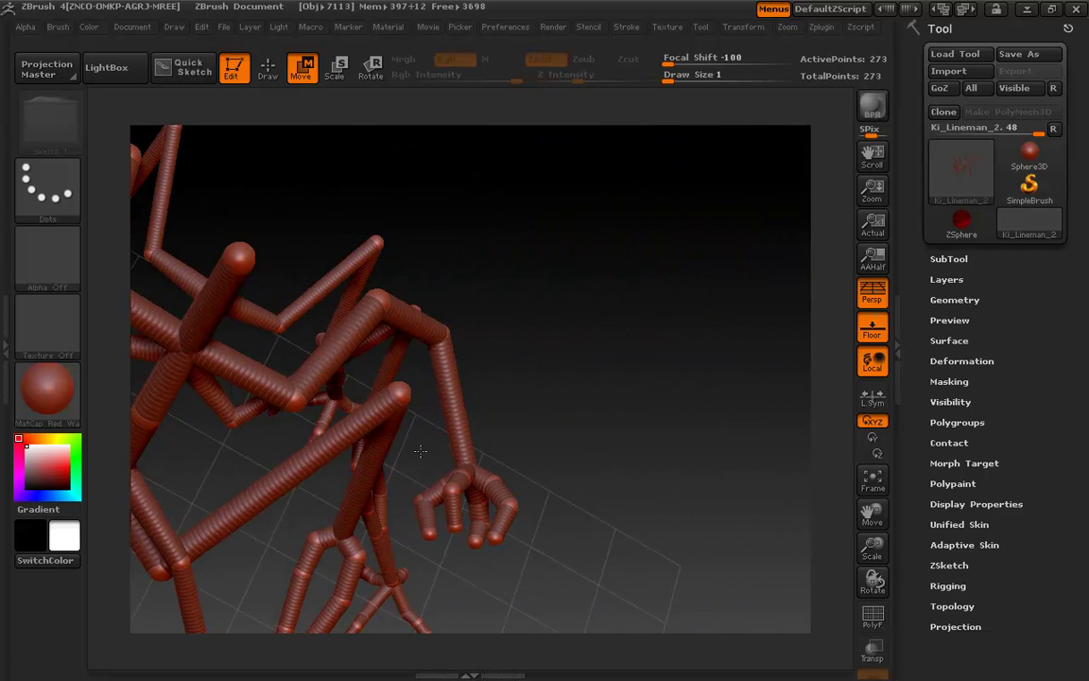
{"action": "mouse_move", "coordinate": [571, 380]}
{"action": "left_mouse_down", "text": "alt"}
{"action": "mouse_move", "coordinate": [557, 372]}
{"action": "mouse_move", "coordinate": [565, 452]}
{"action": "left_mouse_up", "text": "alt"}
{"action": "key", "text": "q"}
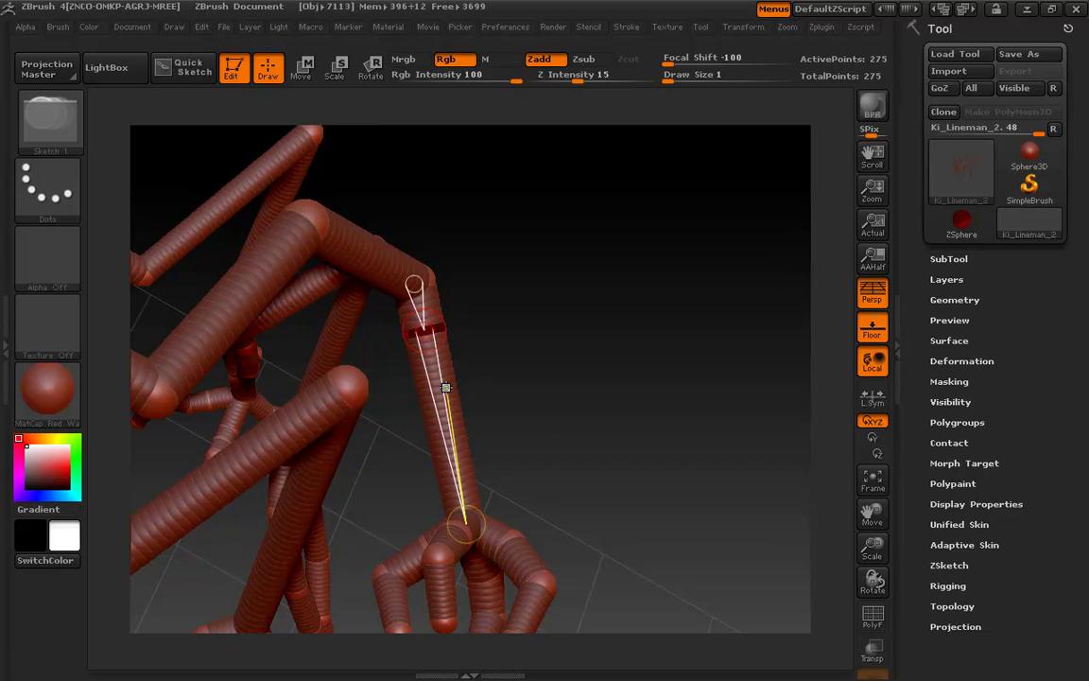
{"action": "key", "text": "w"}
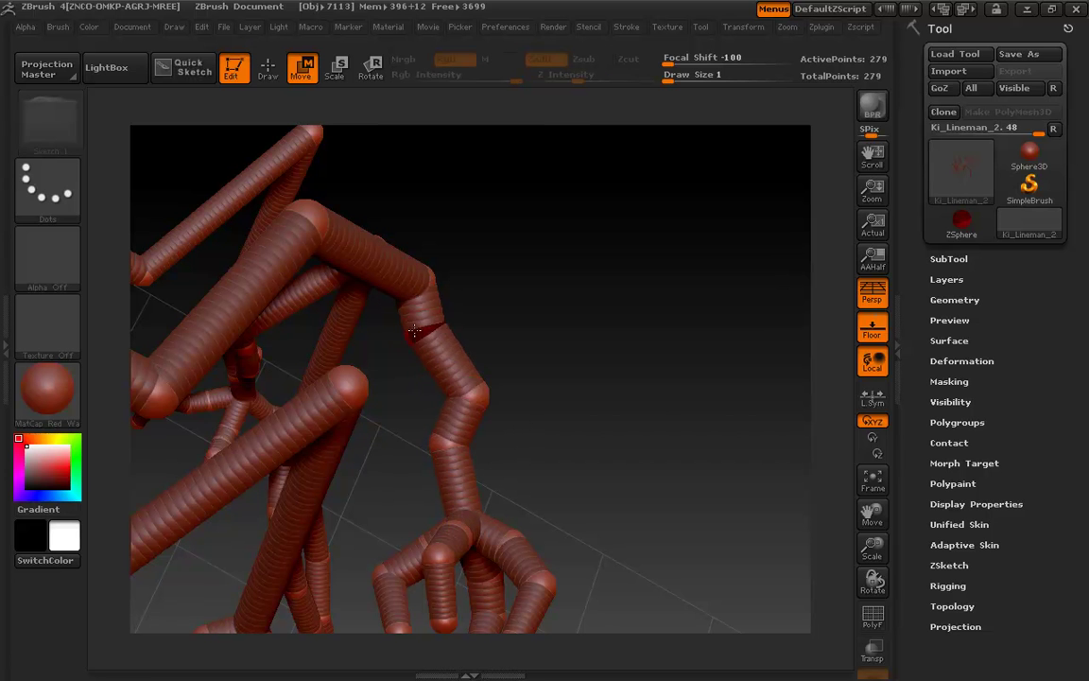
Add a child ZSphere on the joint where the upper arms' forearm begins, as the start of the second branch
{"action": "left_click_drag", "start_coordinate": [510, 312], "coordinate": [630, 268]}
{"action": "key", "text": "q"}
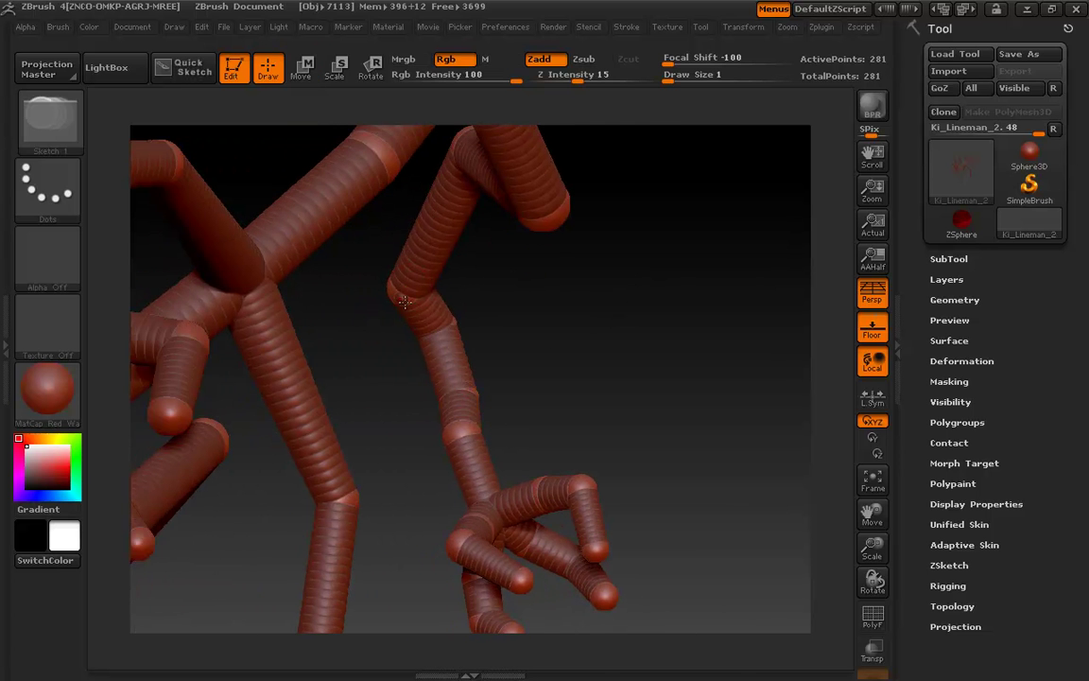
{"action": "left_click_drag", "start_coordinate": [405, 302], "coordinate": [414, 313]}
{"action": "left_click_drag", "start_coordinate": [574, 303], "coordinate": [535, 339]}
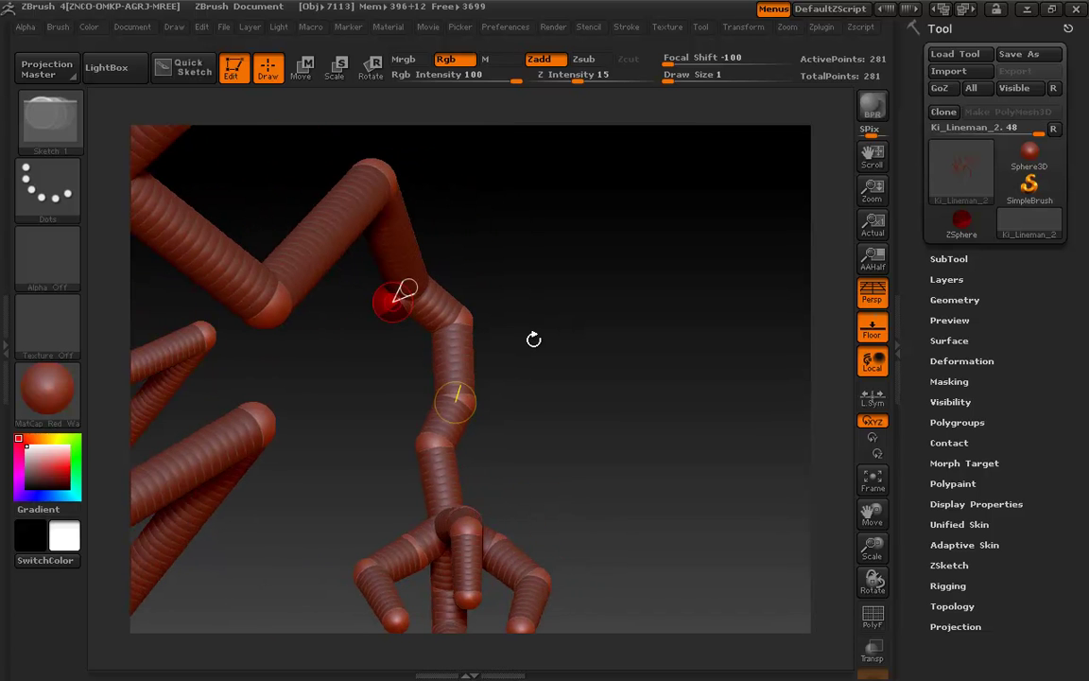
Move the new ZSphere down to the wrist and align it there in depth so the second branch rejoins the first
{"action": "key", "text": "w"}
{"action": "left_click_drag", "start_coordinate": [378, 329], "coordinate": [401, 501]}
{"action": "left_click_drag", "start_coordinate": [574, 455], "coordinate": [634, 430]}
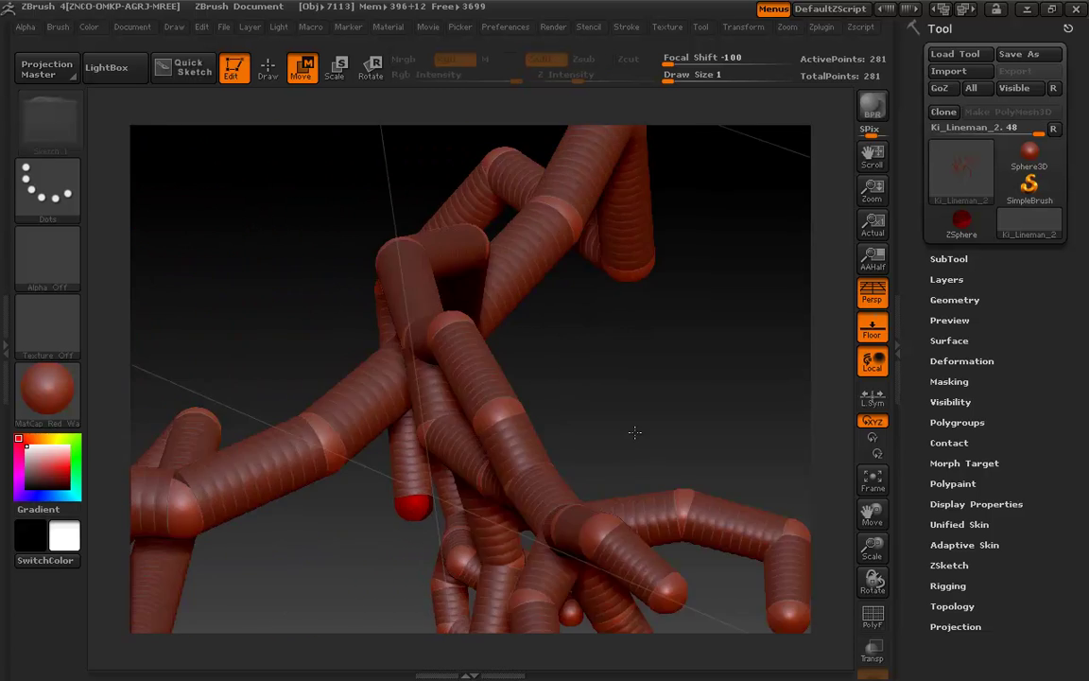
{"action": "left_click_drag", "start_coordinate": [413, 504], "coordinate": [450, 512]}
{"action": "left_click_drag", "start_coordinate": [530, 326], "coordinate": [573, 367]}
{"action": "left_click_drag", "start_coordinate": [516, 455], "coordinate": [590, 397]}
{"action": "left_click_drag", "start_coordinate": [430, 514], "coordinate": [340, 297]}
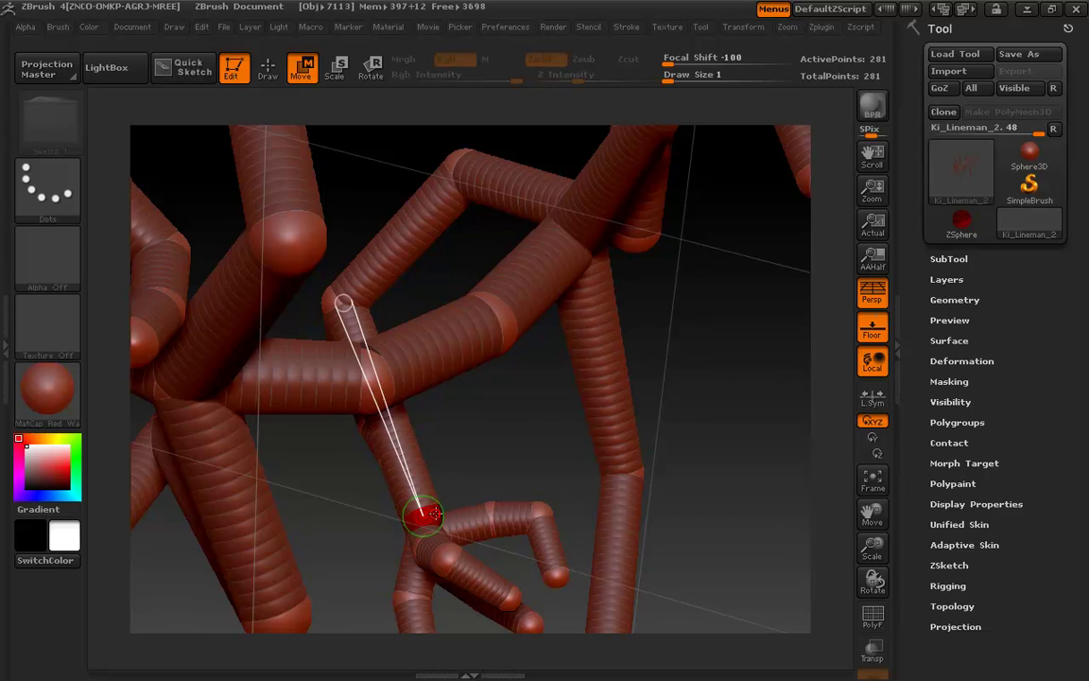
Insert three ZSpheres along the second forearm branch between its top joint and the wrist
{"action": "left_click_drag", "start_coordinate": [712, 382], "coordinate": [630, 409]}
{"action": "key", "text": "q"}
{"action": "left_click", "coordinate": [427, 335]}
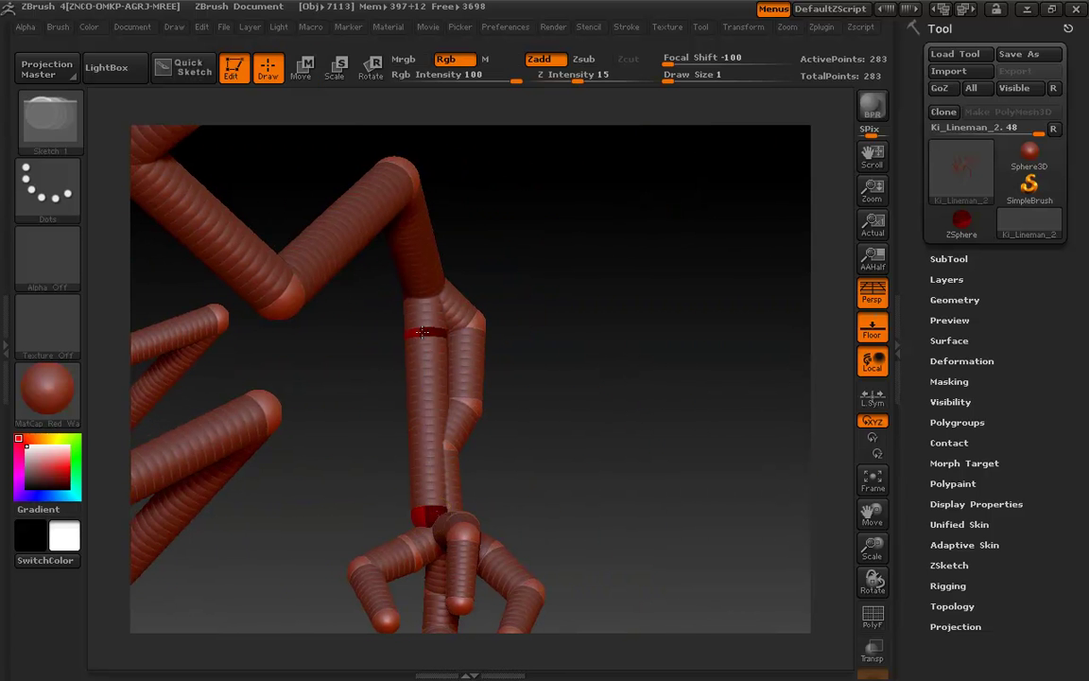
{"action": "left_click", "coordinate": [425, 374]}
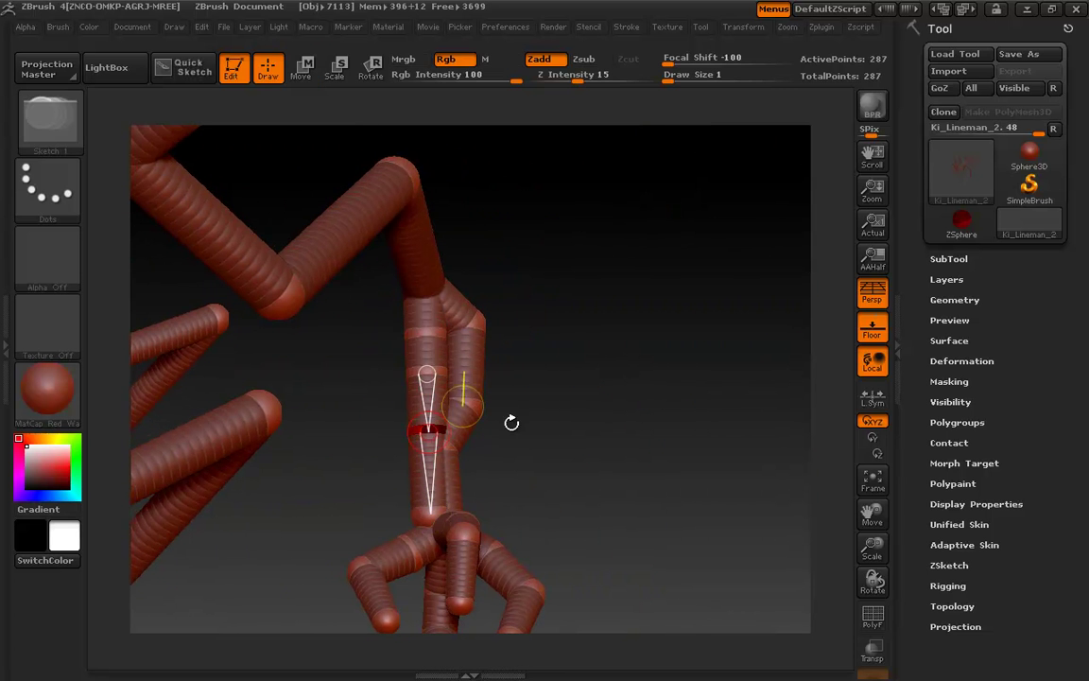
Move the second branch's inserted ZSpheres outward and its end joint onto the wrist to open a loop opposite the first branch
{"action": "key", "text": "w"}
{"action": "left_click_drag", "start_coordinate": [425, 369], "coordinate": [396, 331]}
{"action": "left_click_drag", "start_coordinate": [435, 428], "coordinate": [423, 446]}
{"action": "left_click_drag", "start_coordinate": [427, 508], "coordinate": [419, 520]}
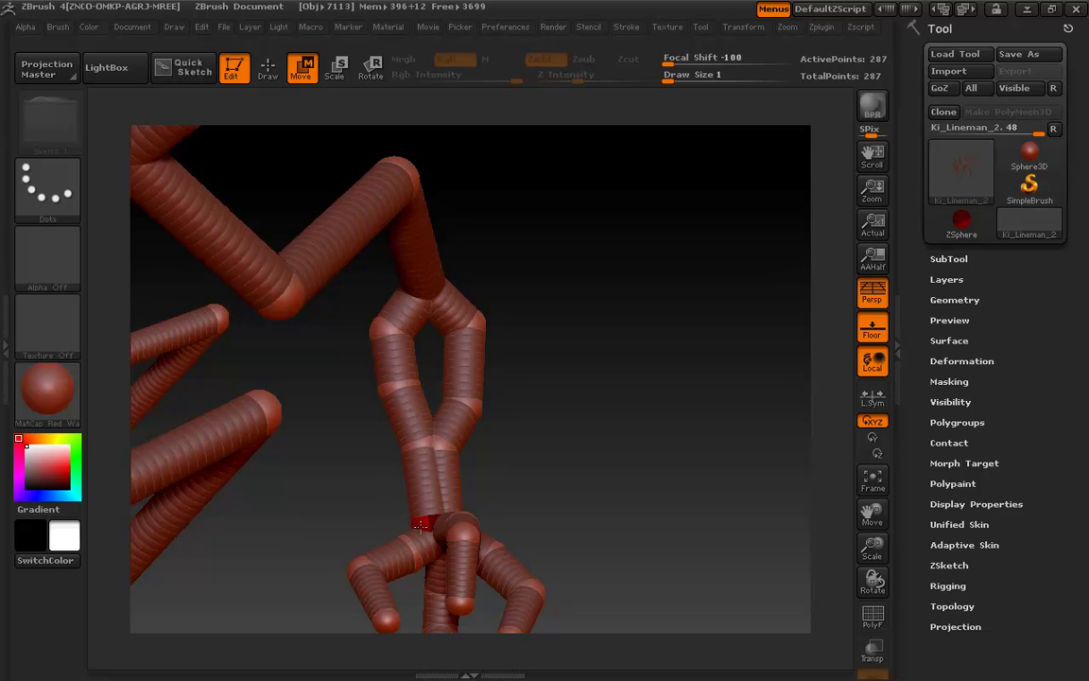
Fine-tune the wrist end and the middle joints of both forearm branches to even out the loop
{"action": "left_click_drag", "start_coordinate": [510, 473], "coordinate": [629, 478]}
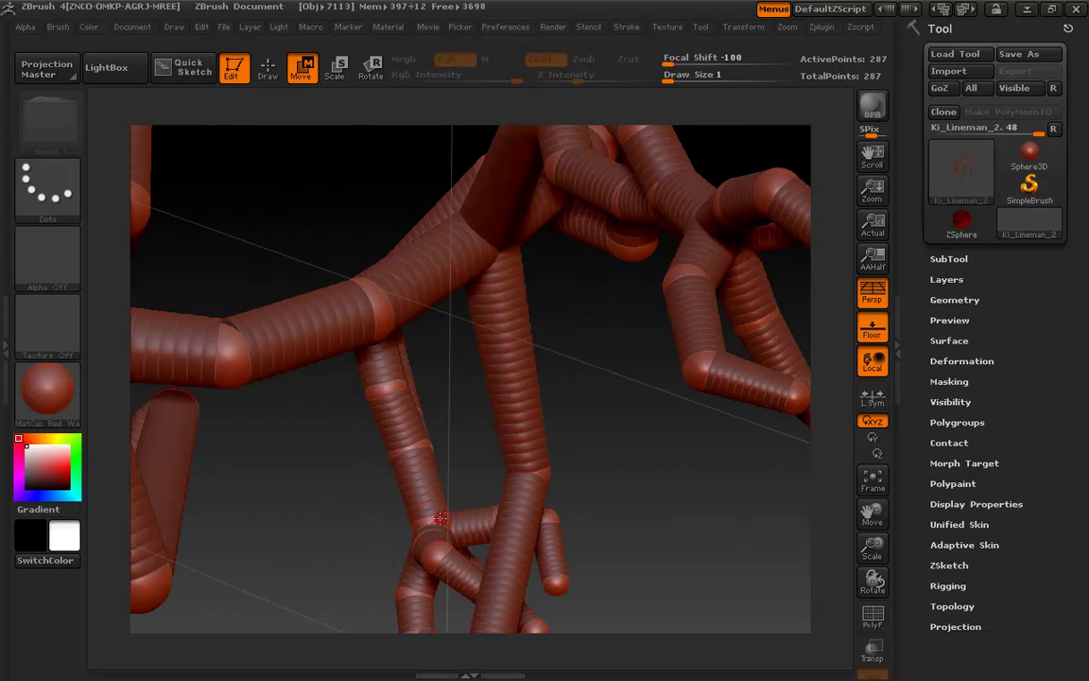
{"action": "left_click", "coordinate": [437, 519]}
{"action": "left_click_drag", "start_coordinate": [632, 416], "coordinate": [511, 441]}
{"action": "left_click", "coordinate": [490, 410]}
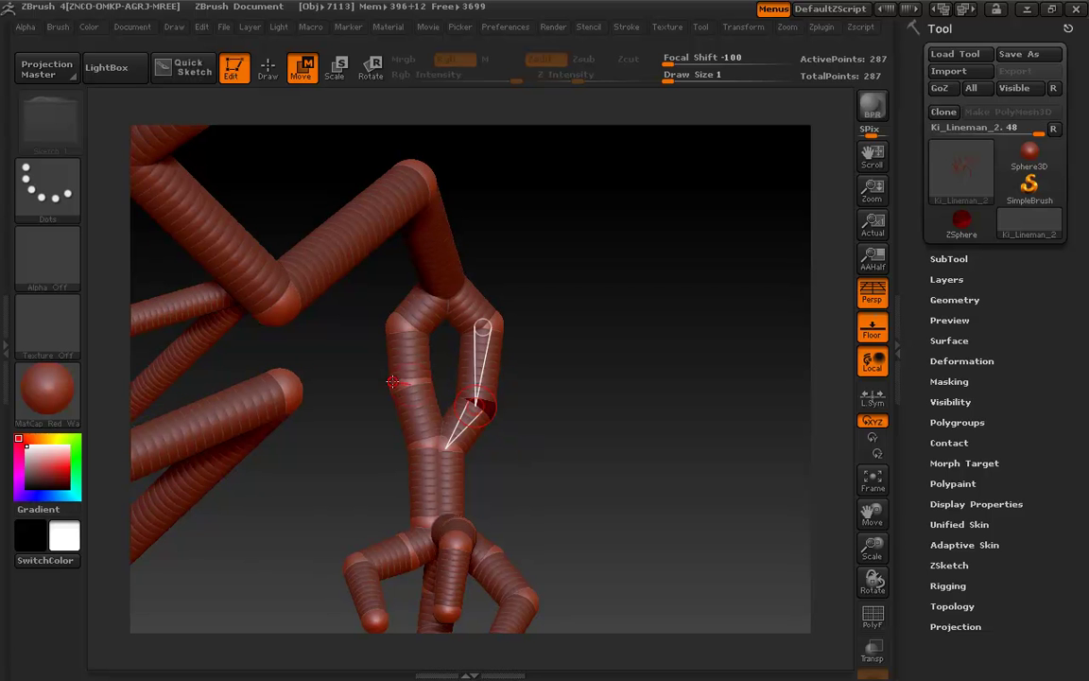
{"action": "left_click_drag", "start_coordinate": [401, 388], "coordinate": [610, 294]}
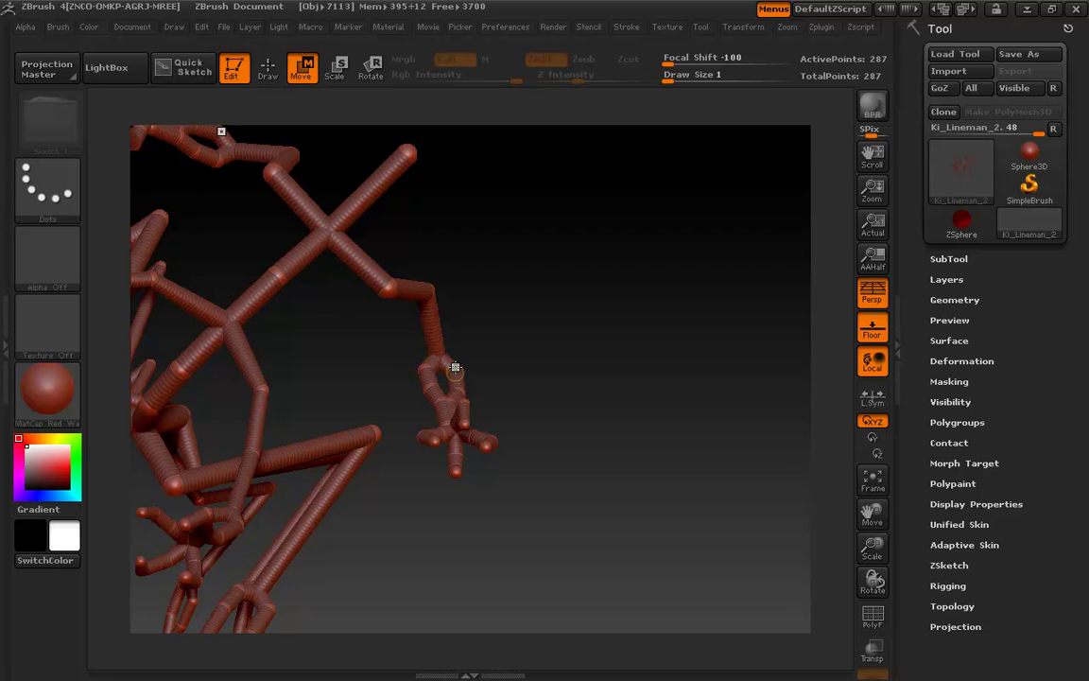
Examine the whole armature from several angles to check the split forearms and lower legs
{"action": "left_click_drag", "start_coordinate": [468, 341], "coordinate": [607, 417]}
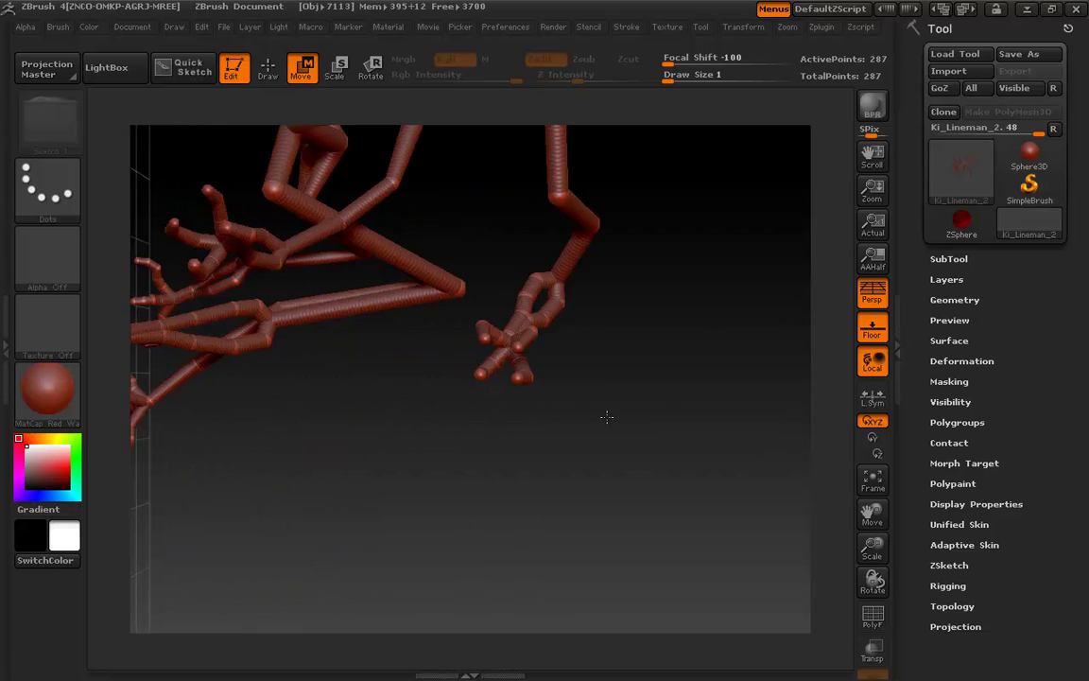
{"action": "left_click_drag", "start_coordinate": [372, 491], "coordinate": [260, 519]}
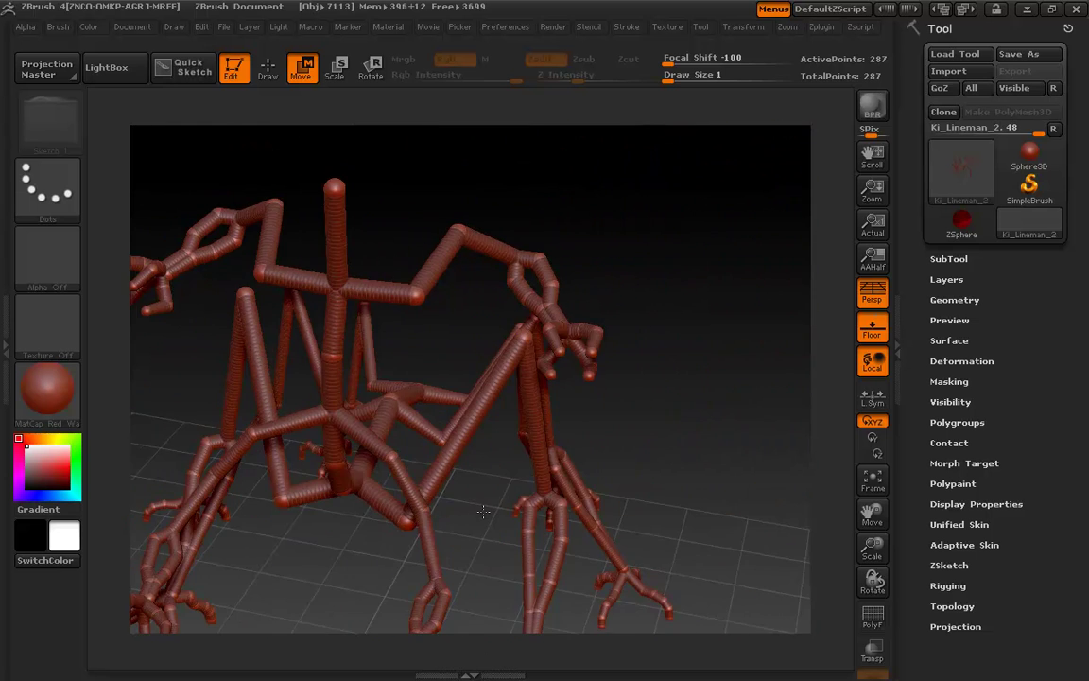
{"action": "left_click_drag", "start_coordinate": [428, 461], "coordinate": [483, 299], "text": "alt"}
{"action": "left_click_drag", "start_coordinate": [626, 381], "coordinate": [454, 528]}
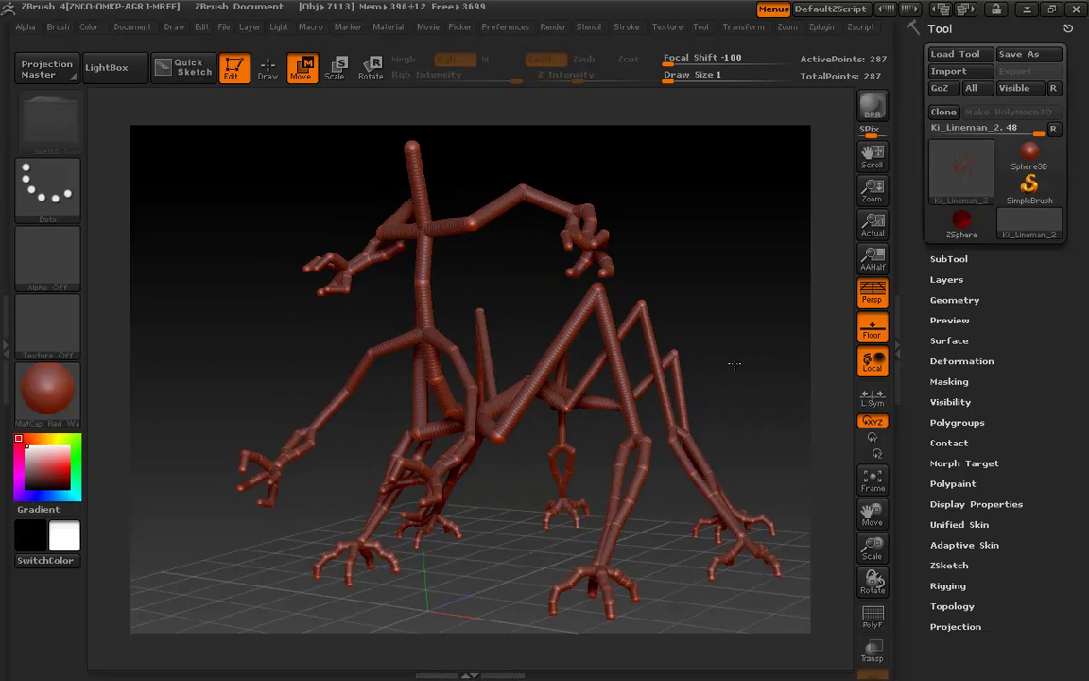
{"action": "left_click_drag", "start_coordinate": [735, 363], "coordinate": [672, 335], "text": "alt"}
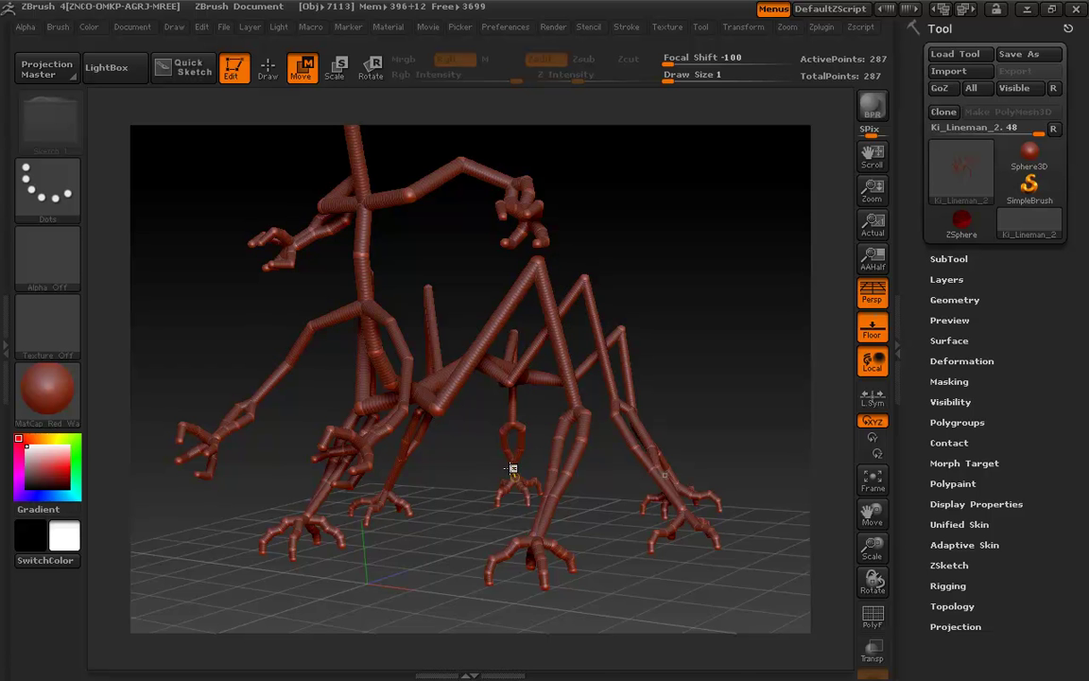
{"action": "mouse_move", "coordinate": [475, 488]}
{"action": "left_mouse_down"}
{"action": "mouse_move", "coordinate": [503, 500]}
{"action": "mouse_move", "coordinate": [474, 505]}
{"action": "left_mouse_up"}
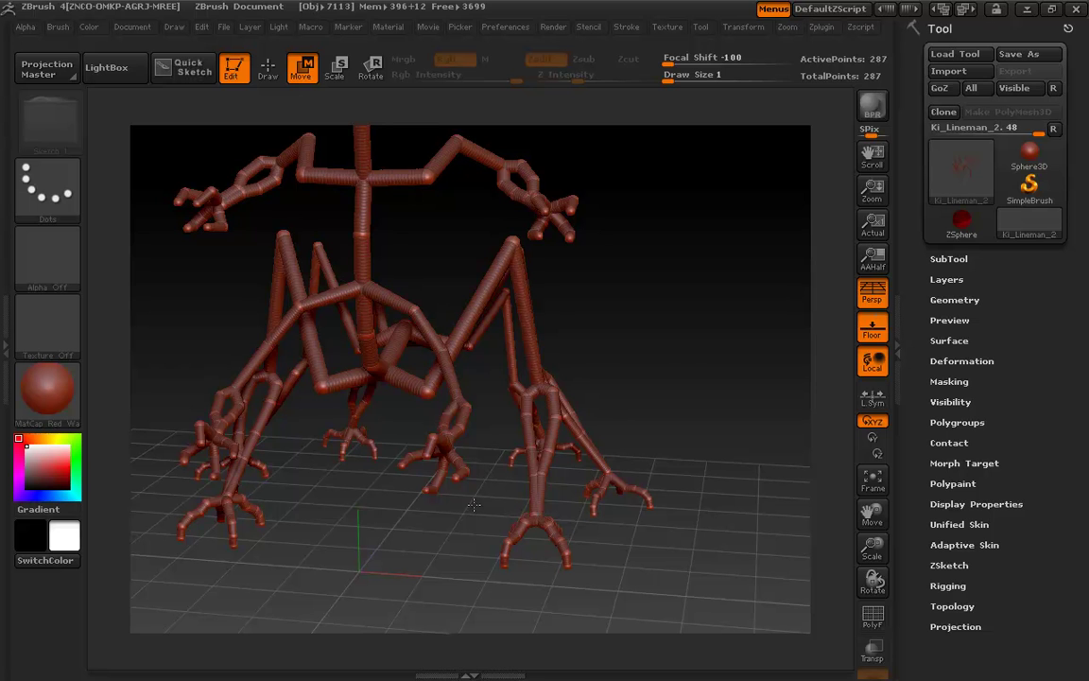